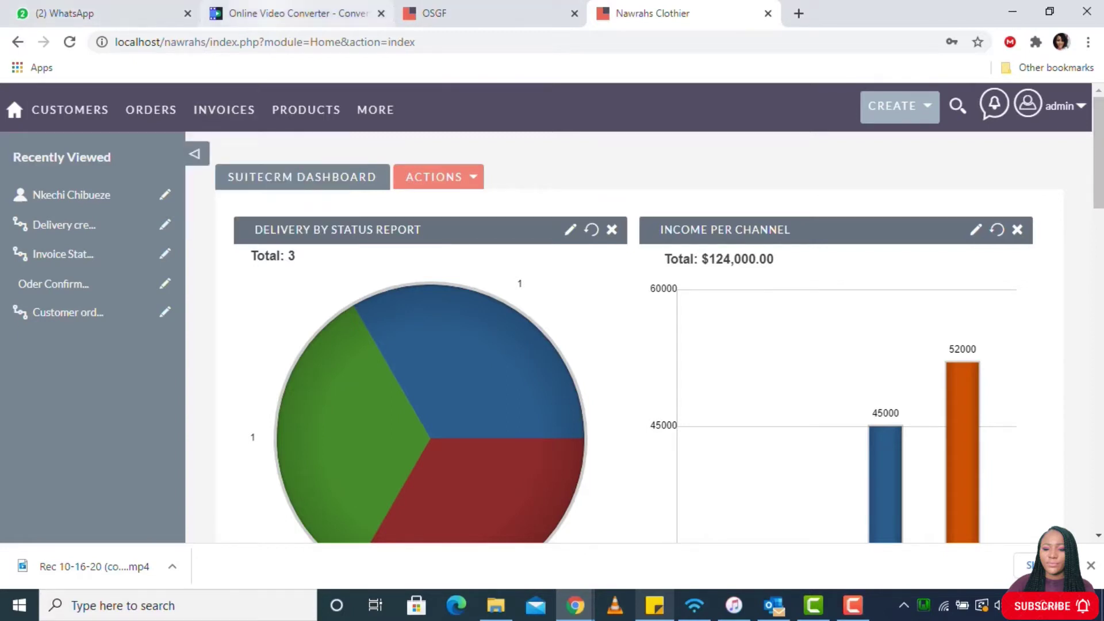
mouse_move(151, 109)
mouse_move(69, 109)
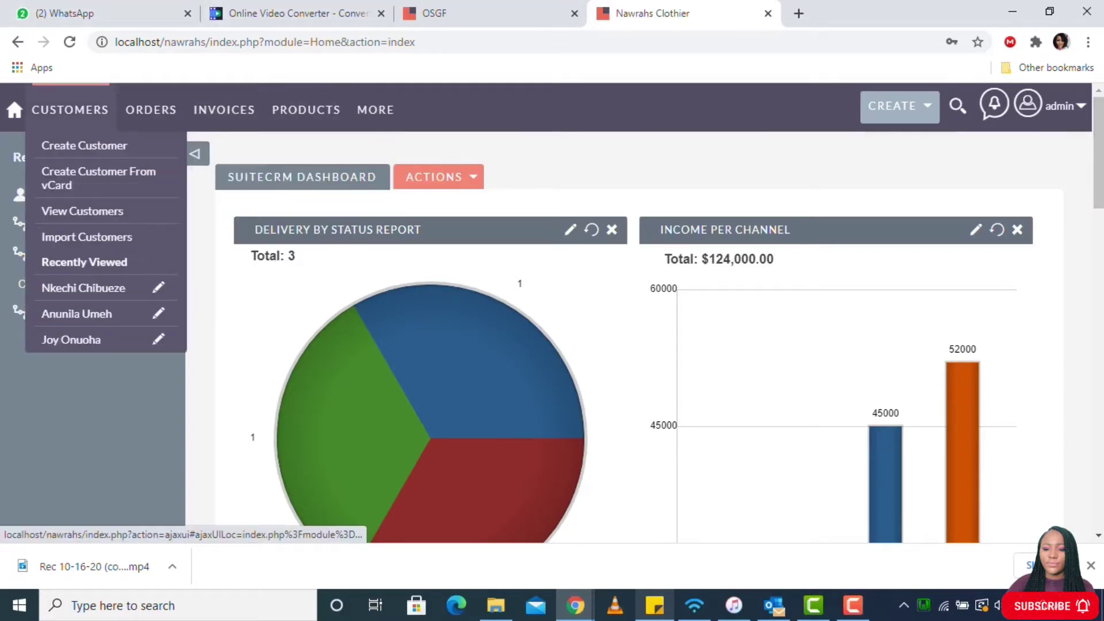
mouse_move(306, 109)
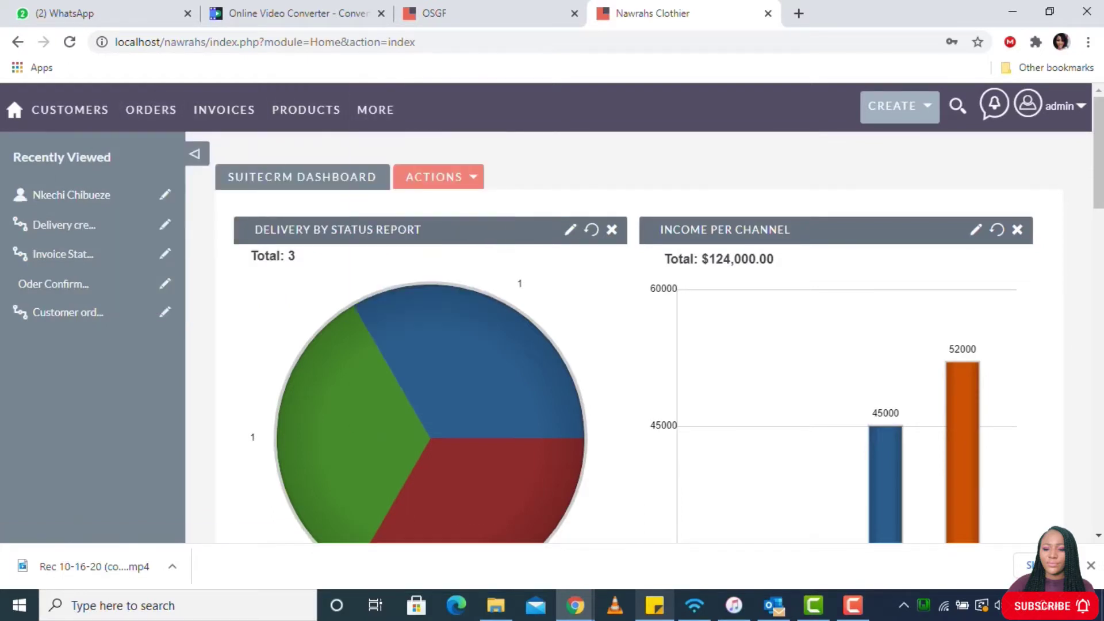
mouse_move(376, 110)
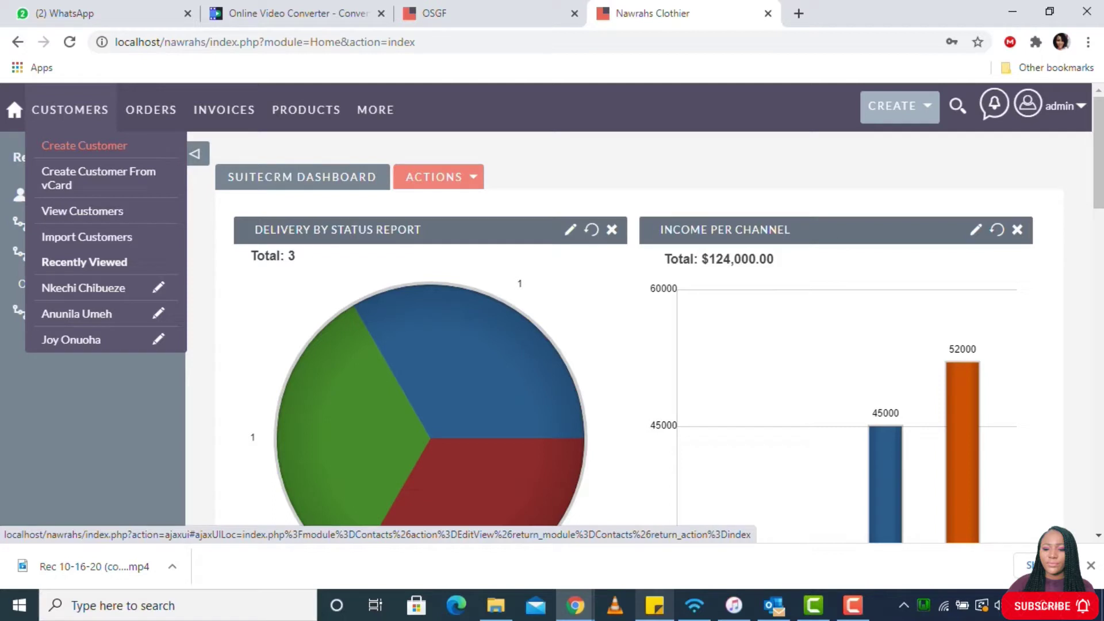
- Go through the customer pages to the Products - Categories list of GOWN, TROUSERS, SHORTS and TOPS
left_click(83, 211)
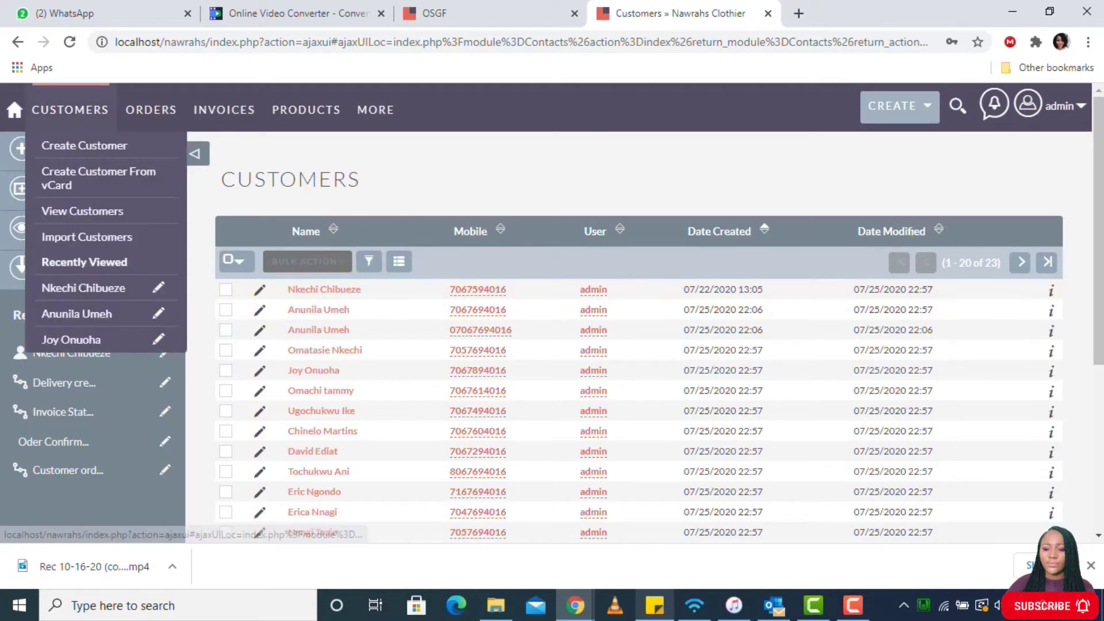
left_click(84, 145)
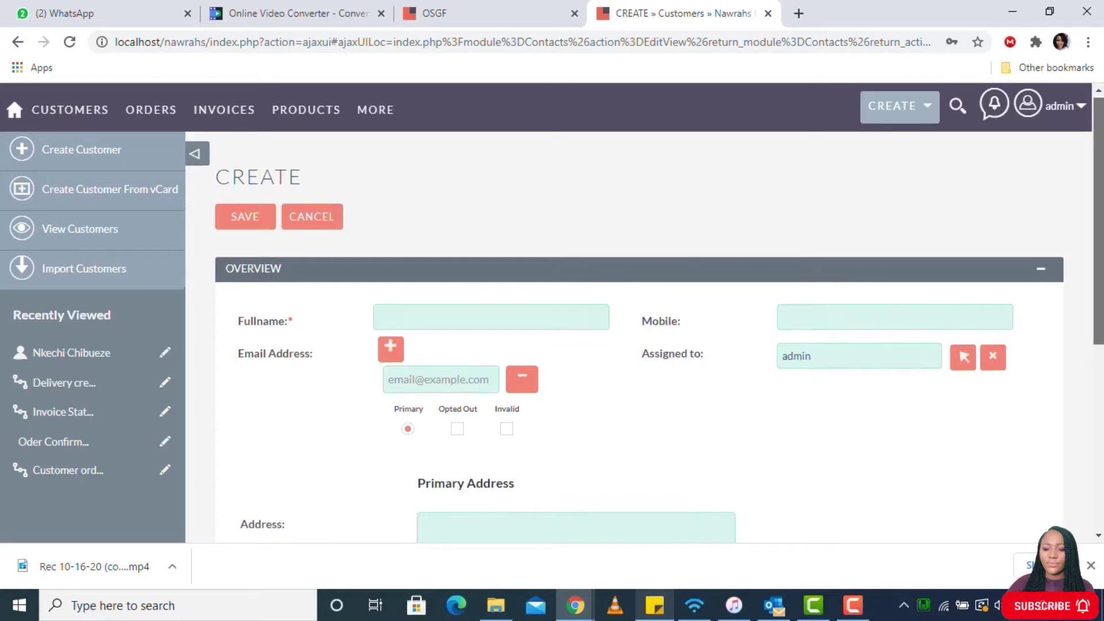
scroll(659, 337, "down", 2)
scroll(659, 337, "up", 2)
mouse_move(224, 110)
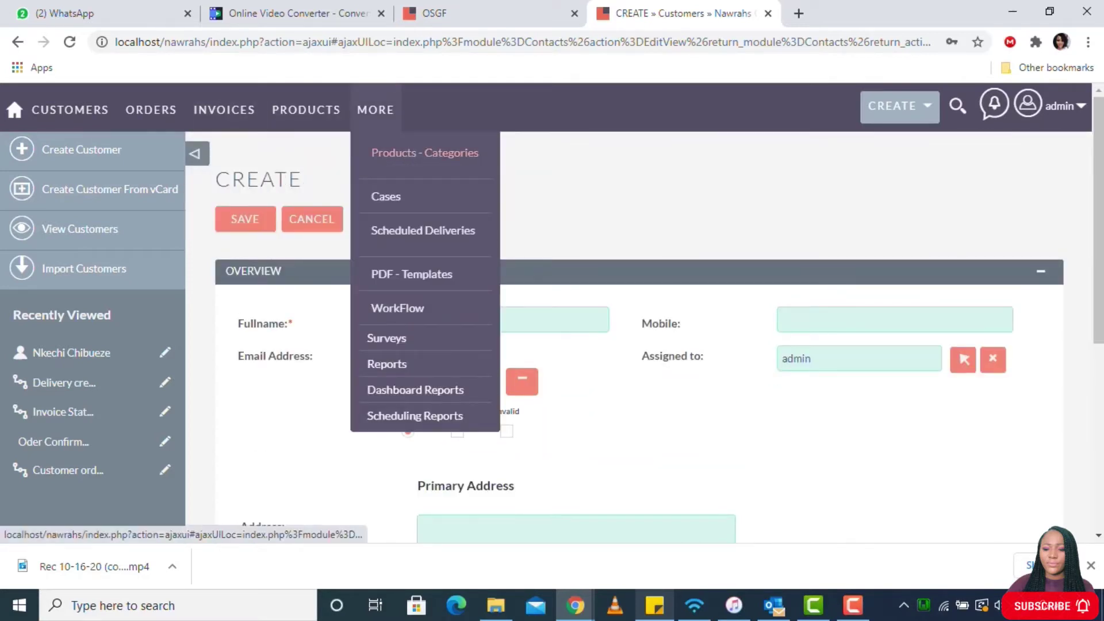
left_click(437, 153)
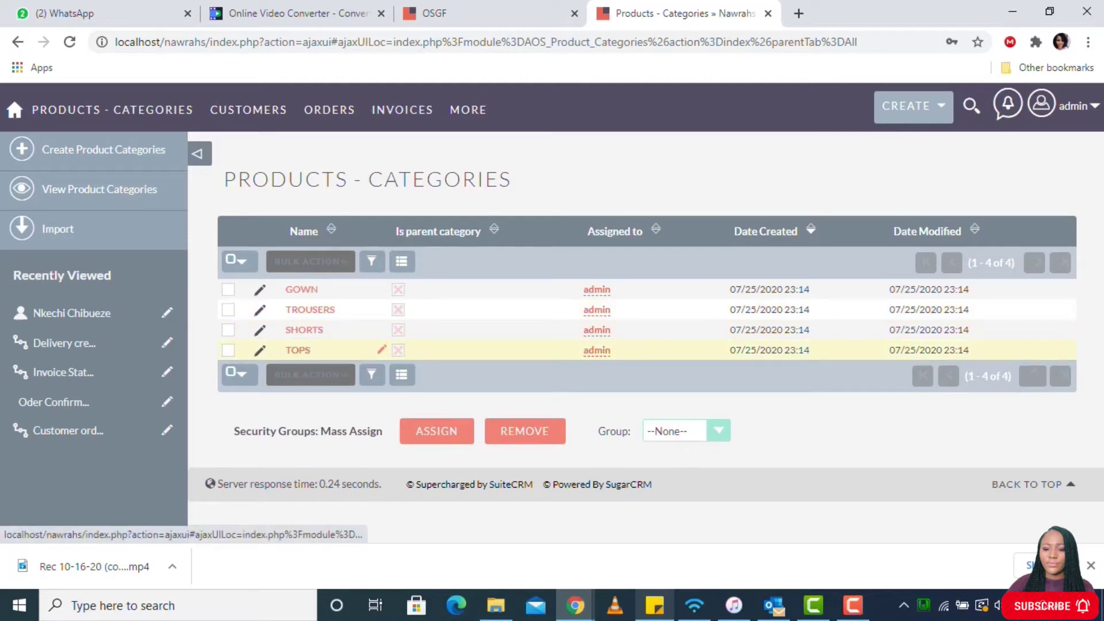
- Move from a new product category form to the Products list of 11 items
left_click(104, 149)
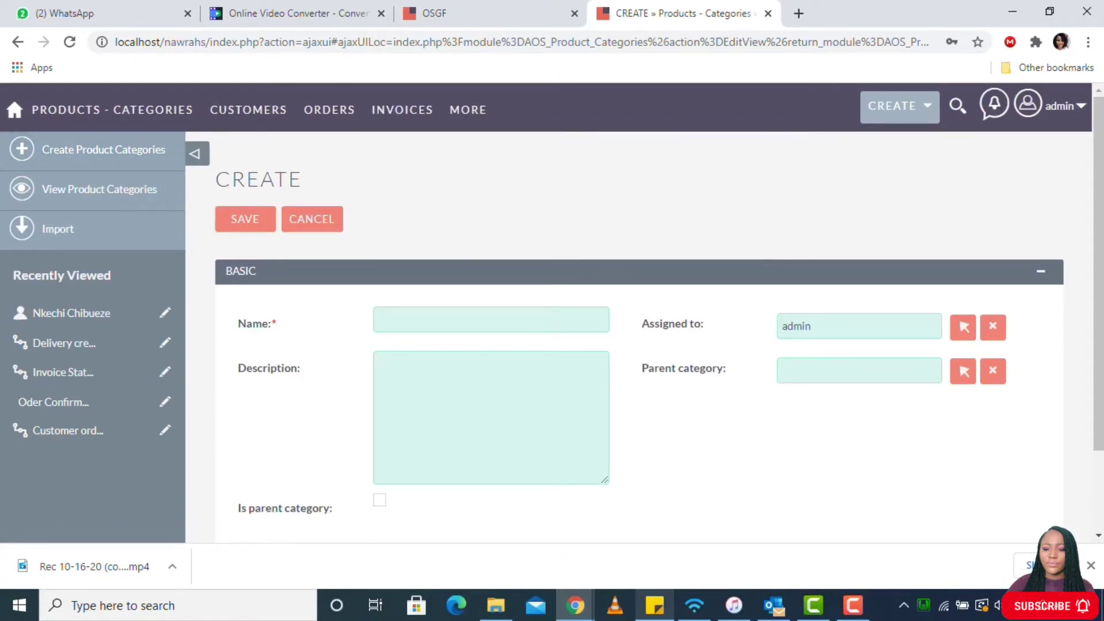
scroll(638, 337, "down", 2)
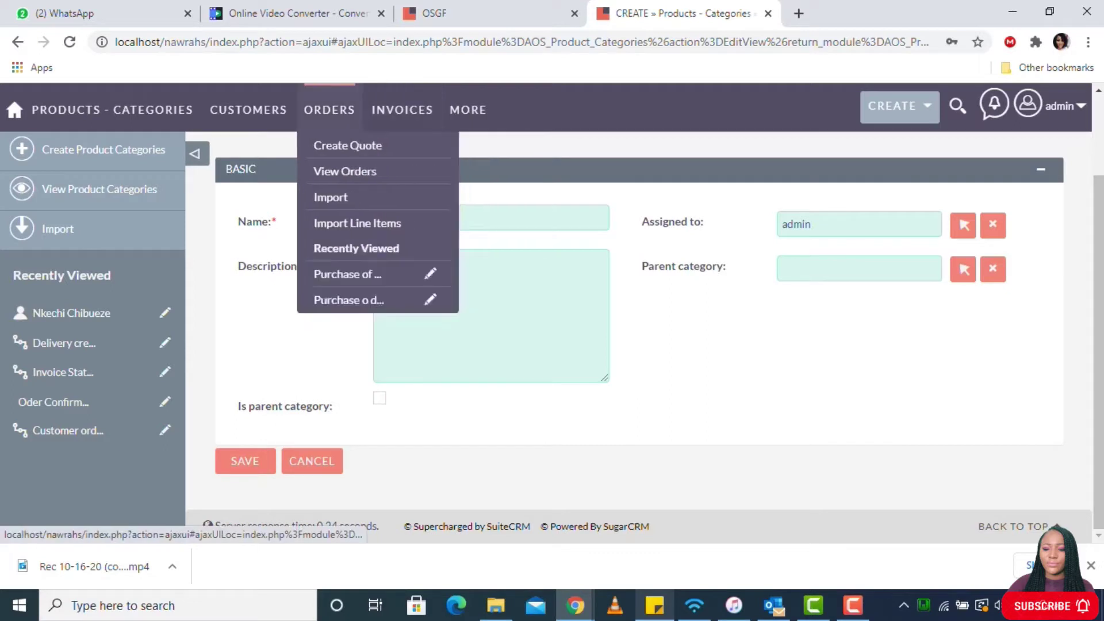
mouse_move(468, 110)
left_click(485, 153)
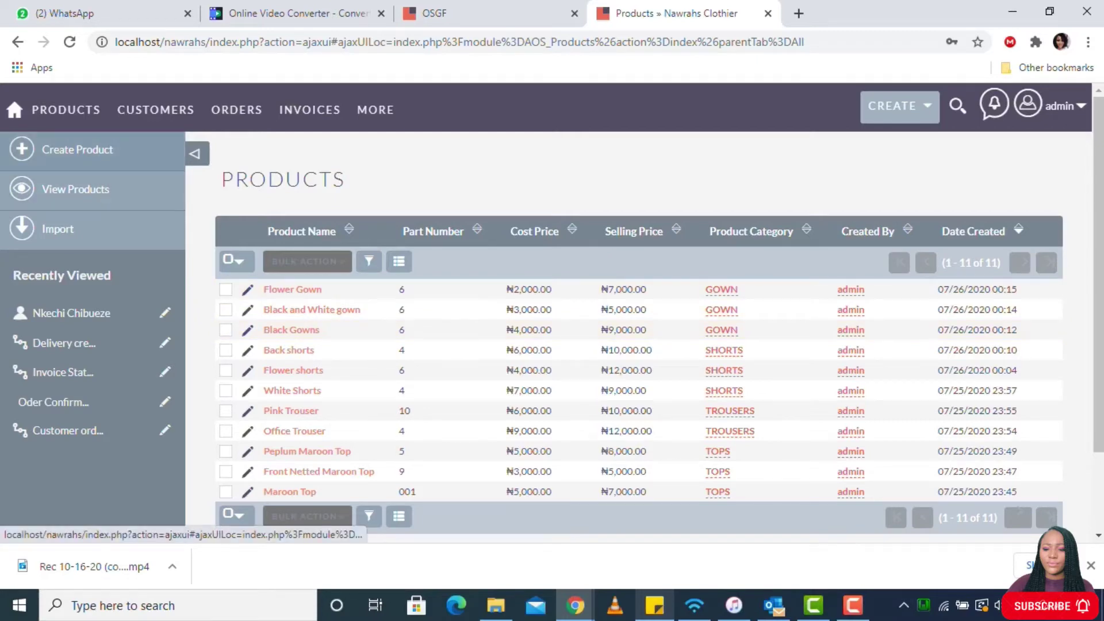
- Start a blank new product and close the category picker without choosing a category
left_click(77, 149)
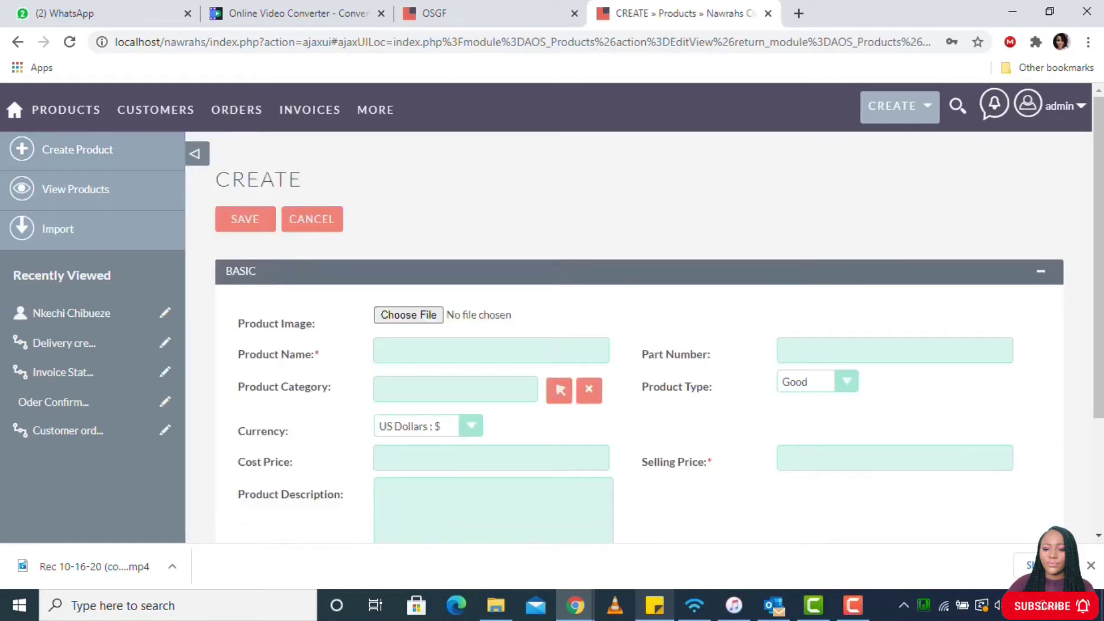
scroll(638, 345, "down", 2)
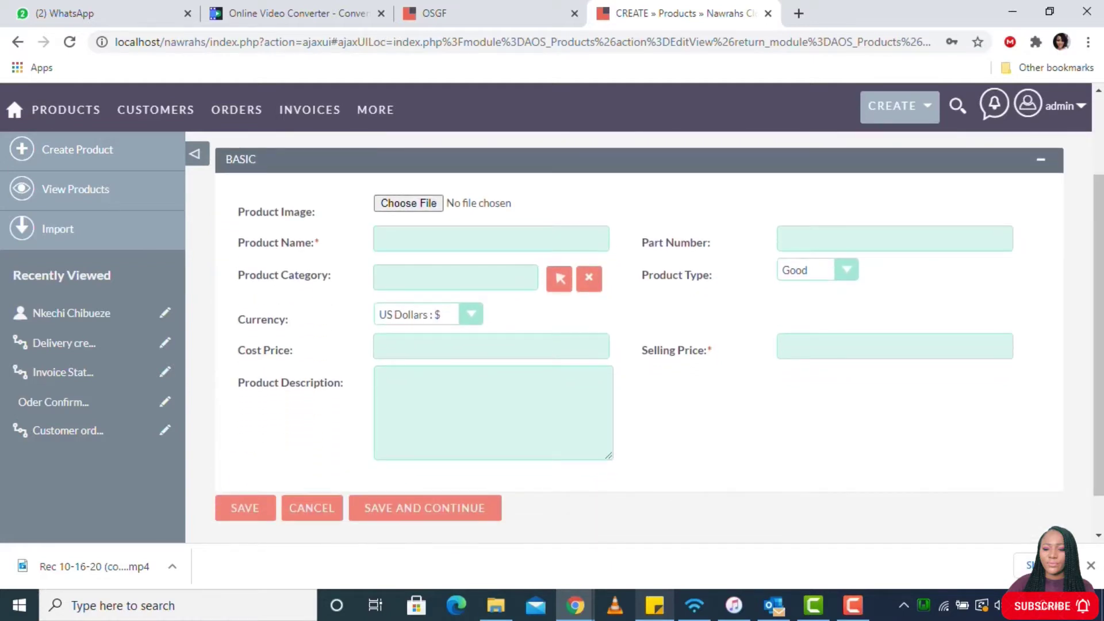
left_click(455, 277)
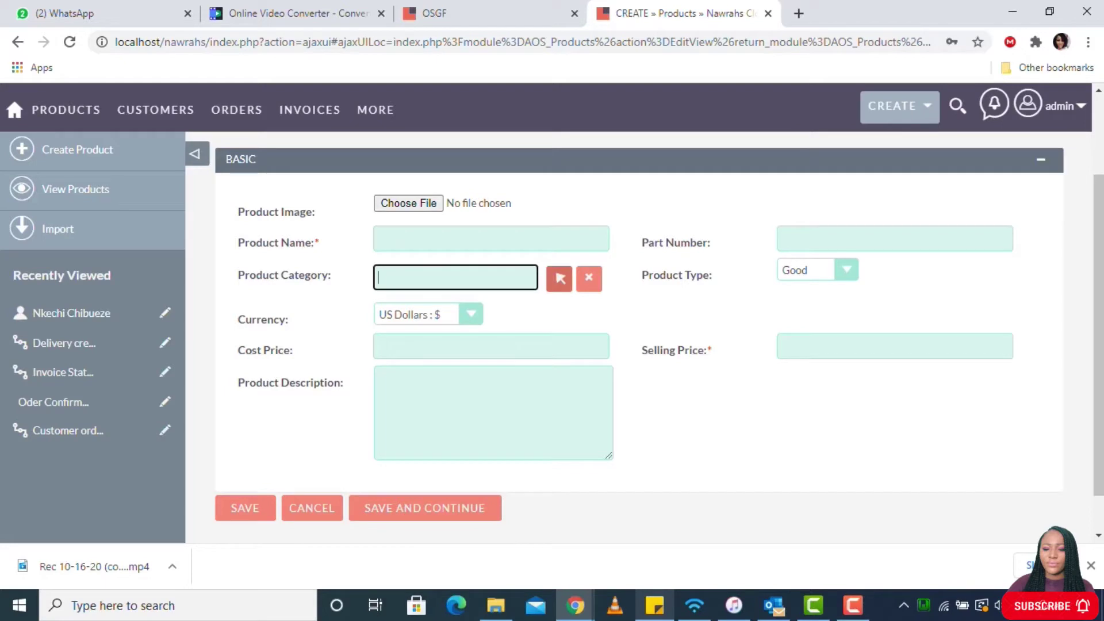
left_click(560, 278)
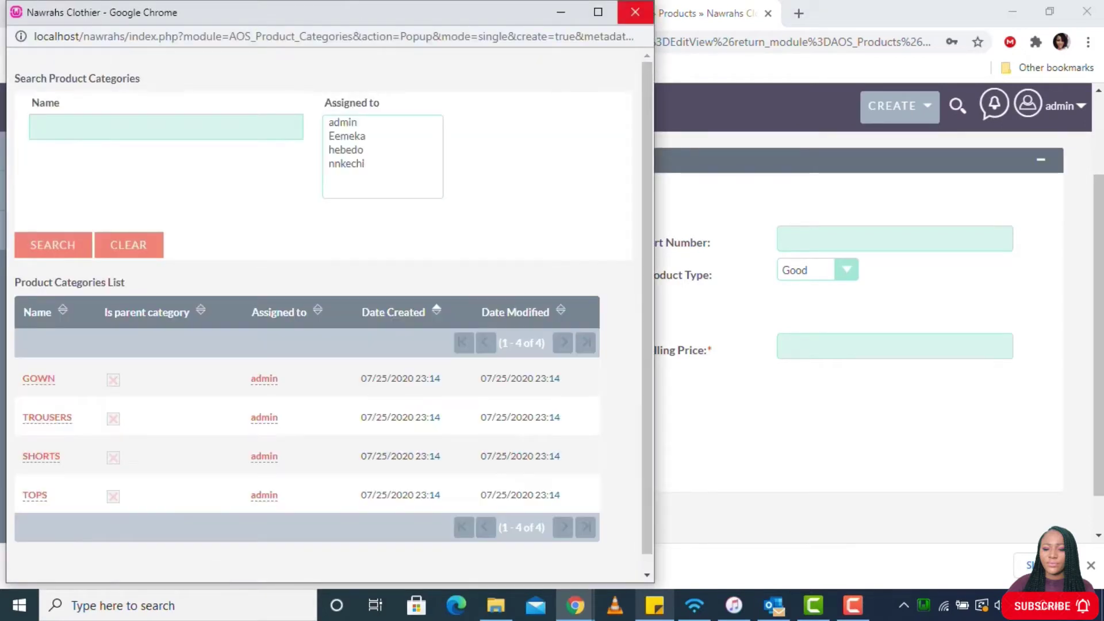
left_click(635, 12)
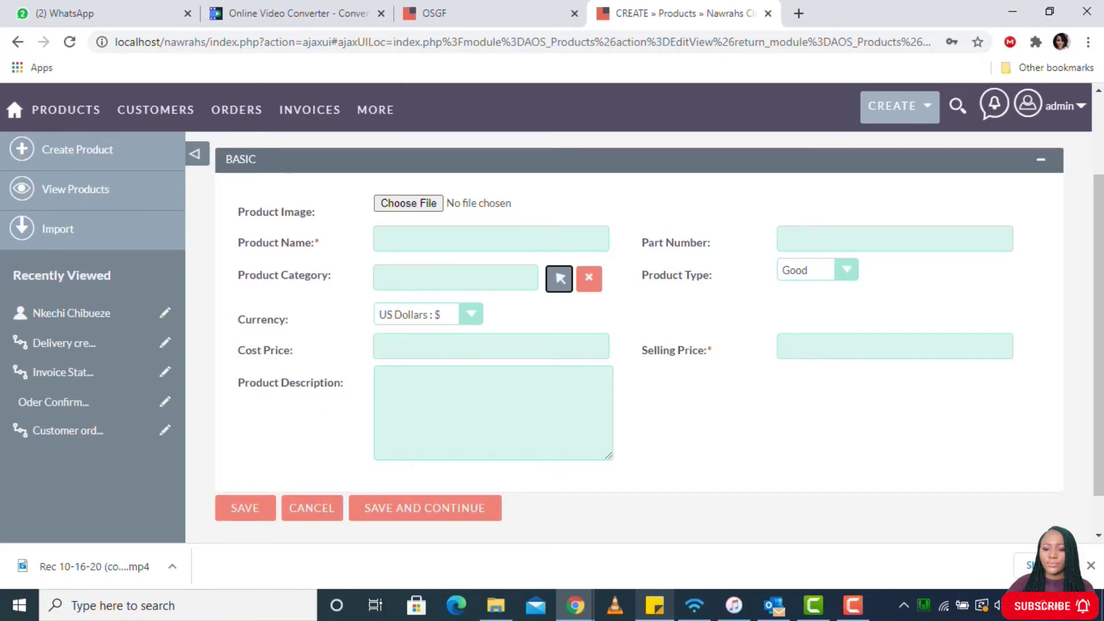
mouse_move(236, 110)
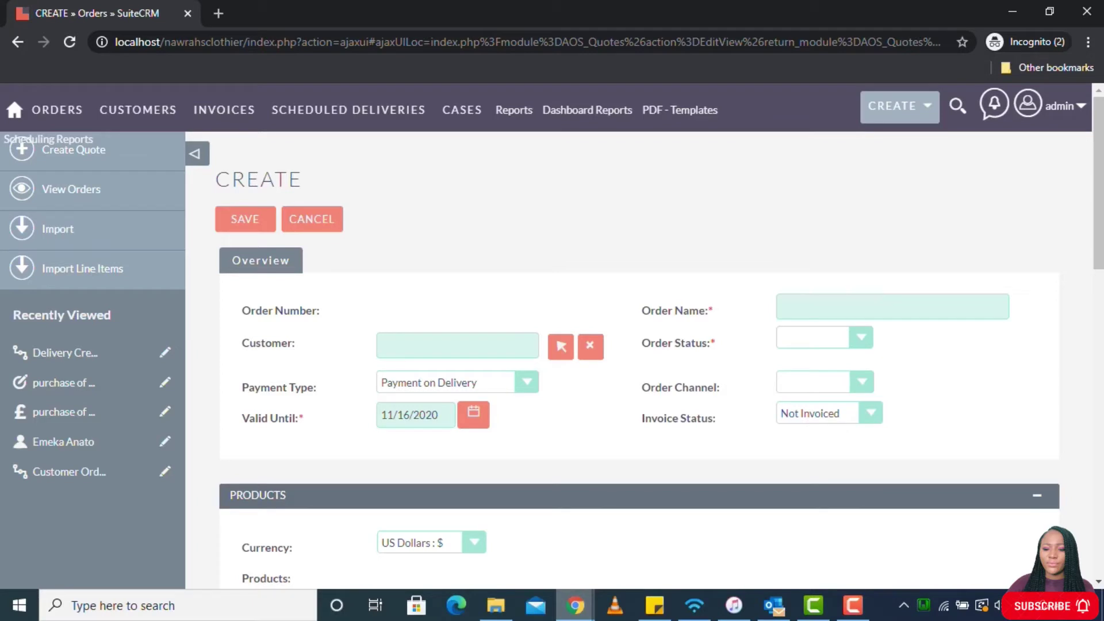
- Name the order 'Purchase of trousers', pick the suggested existing customer, and set status On Hold
scroll(653, 343, "down", 2)
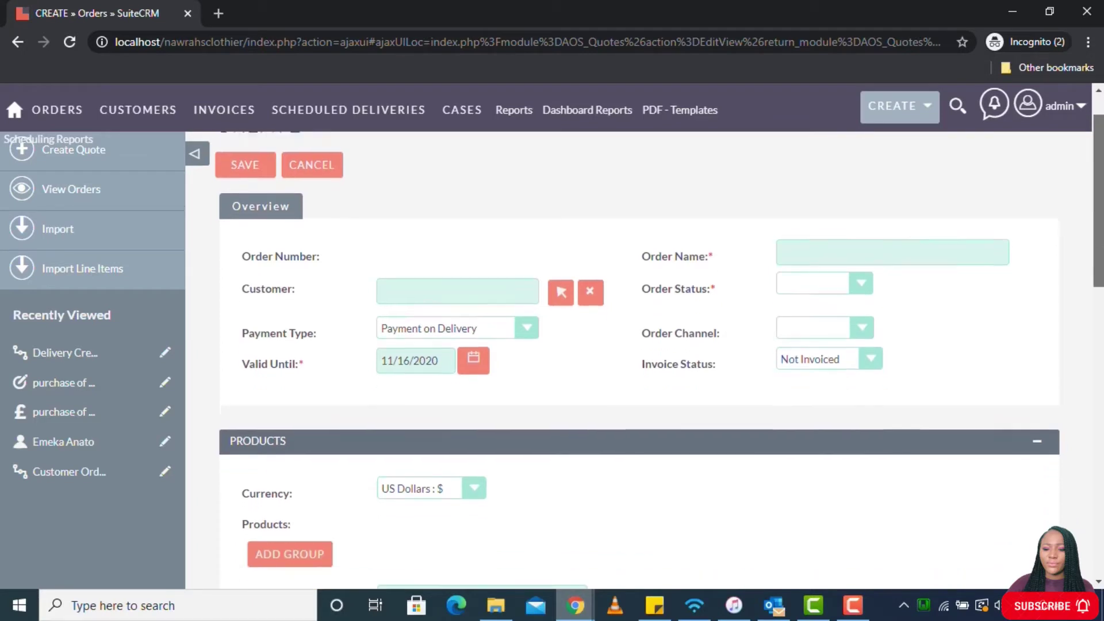
left_click(893, 214)
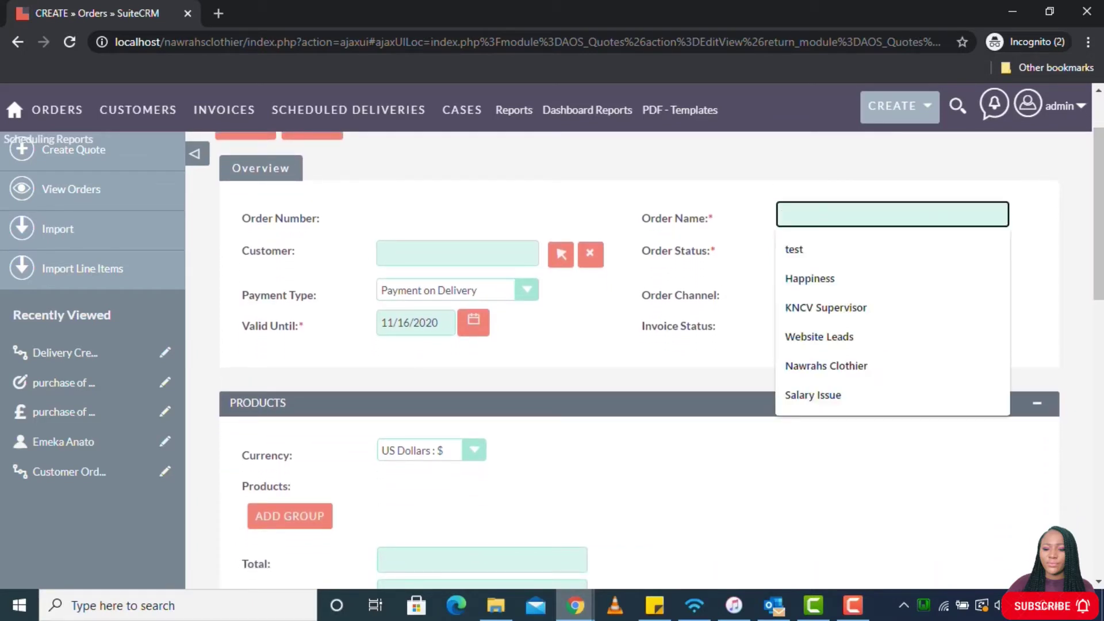
type("Pu")
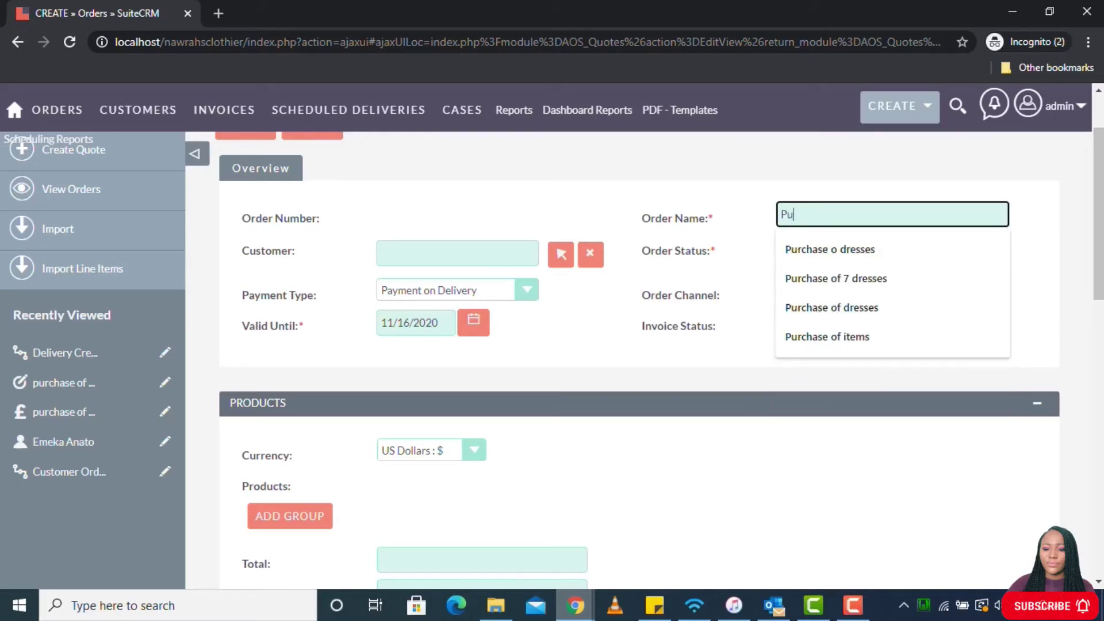
type("rchase of tro")
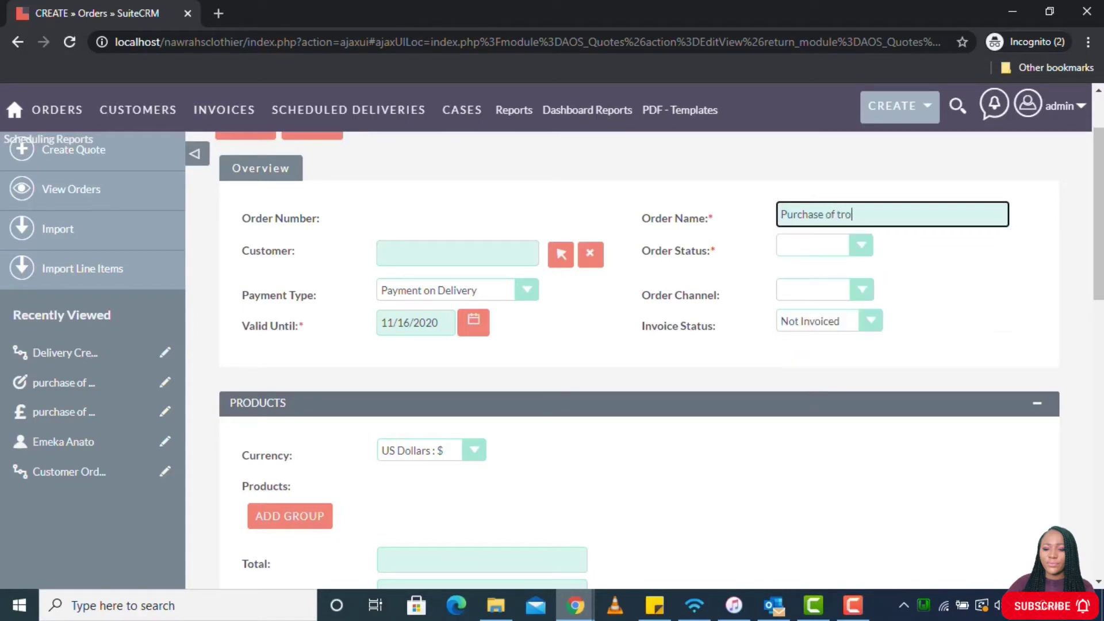
type("users")
left_click(458, 253)
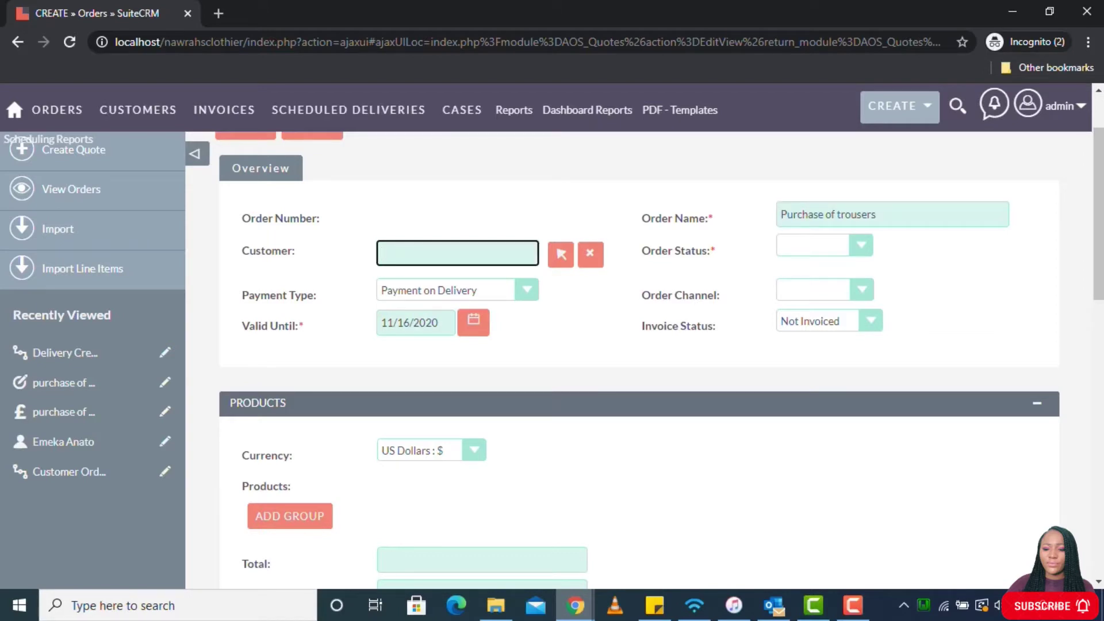
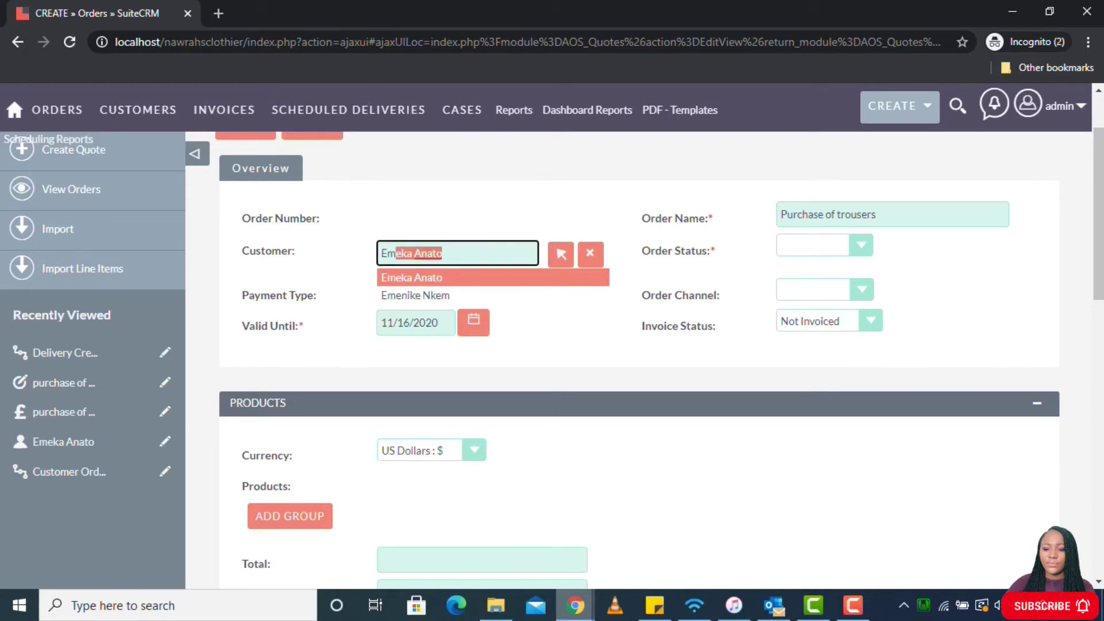
key("Return")
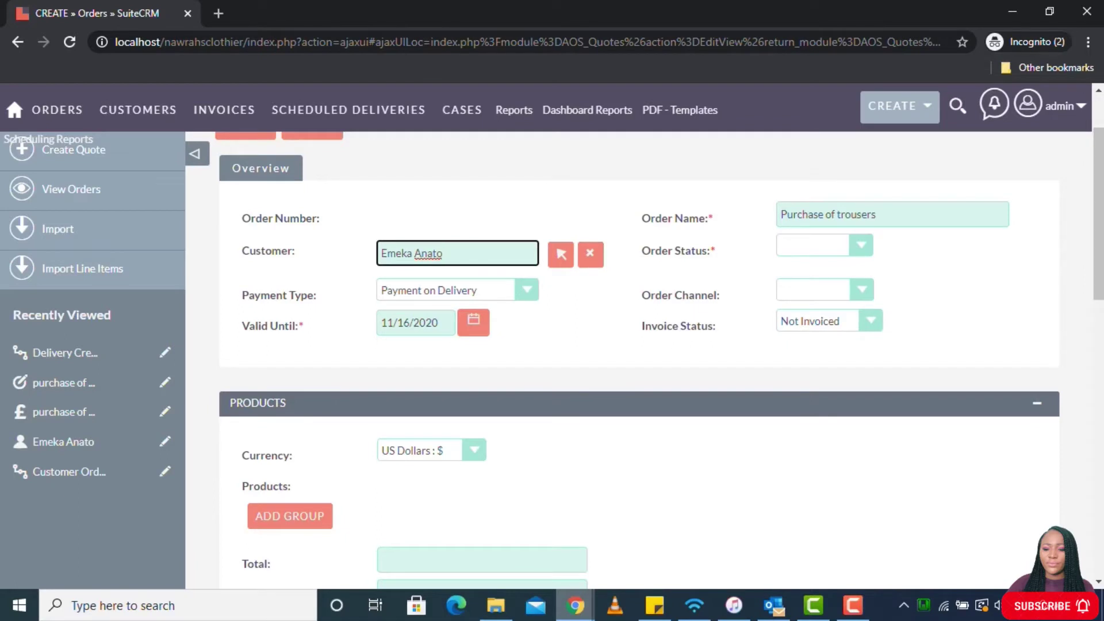
left_click(824, 245)
left_click(800, 277)
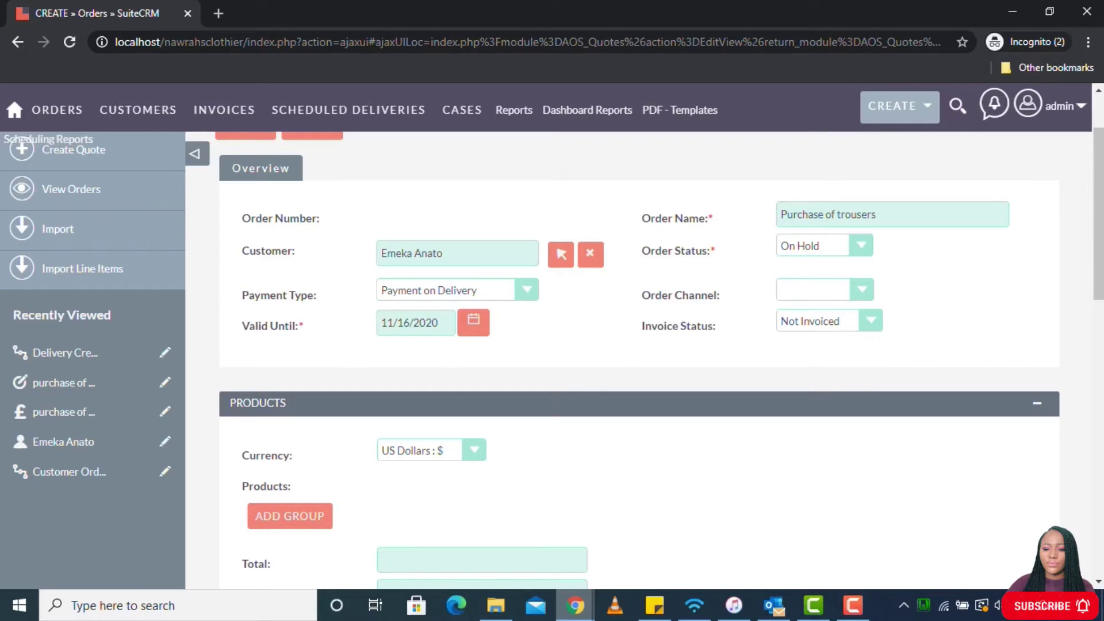
- Switch the order status to Confirmed and back to On Hold, and set channel to Whatsapp
left_click(823, 246)
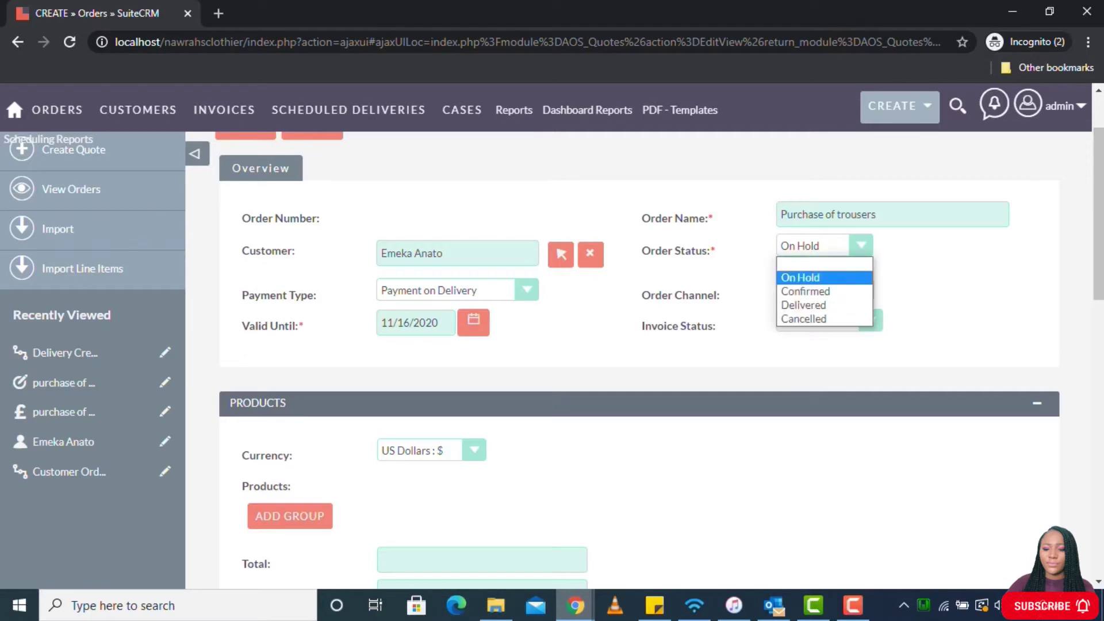
left_click(805, 291)
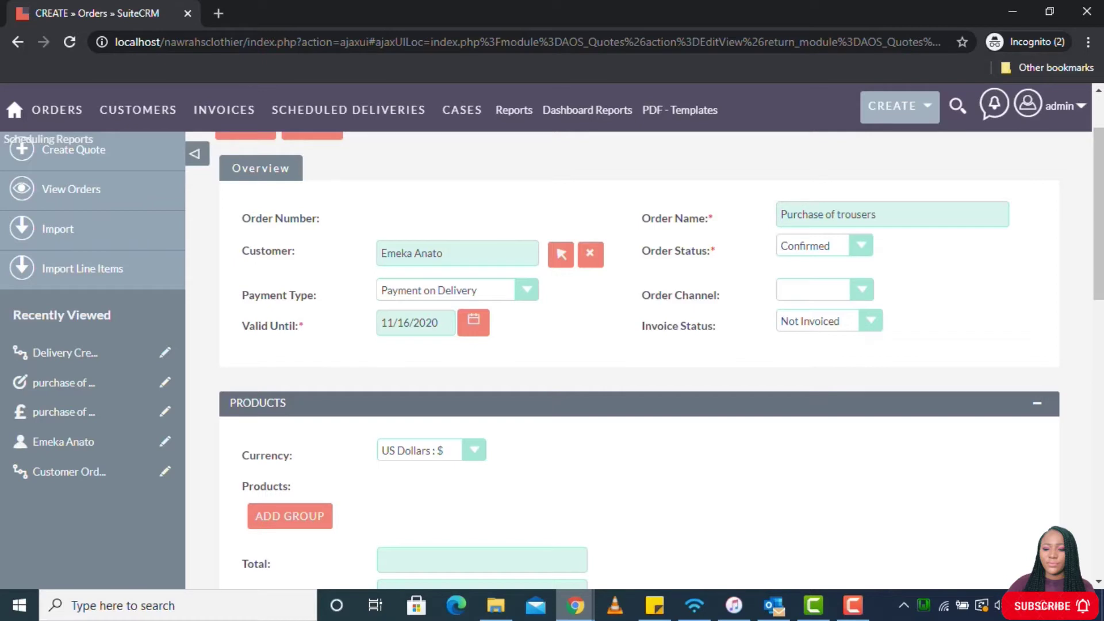
left_click(822, 246)
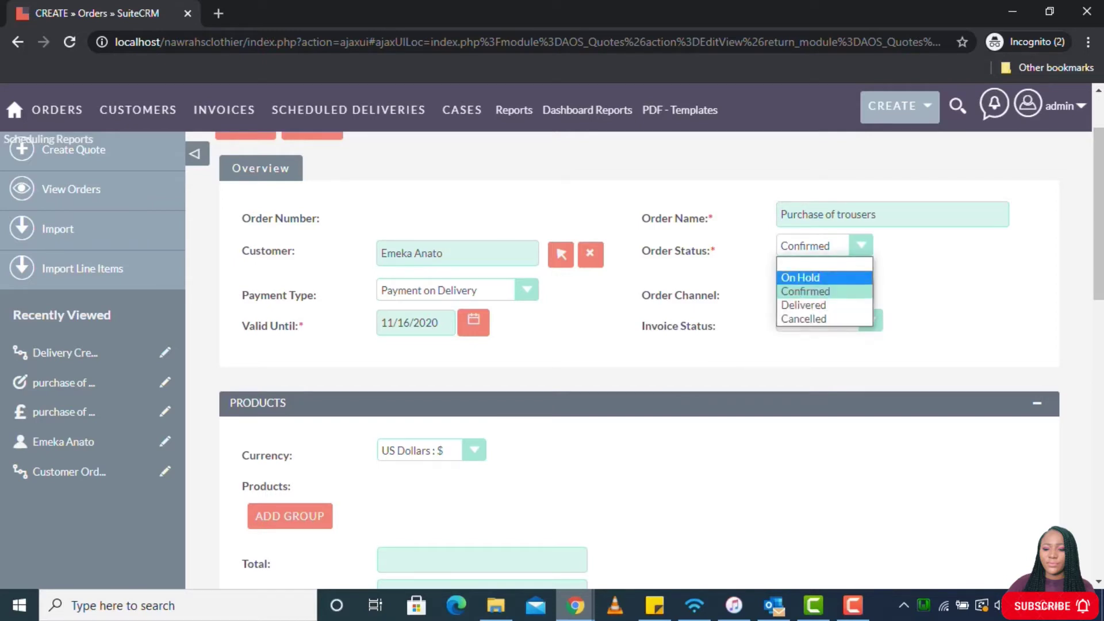
key("Return")
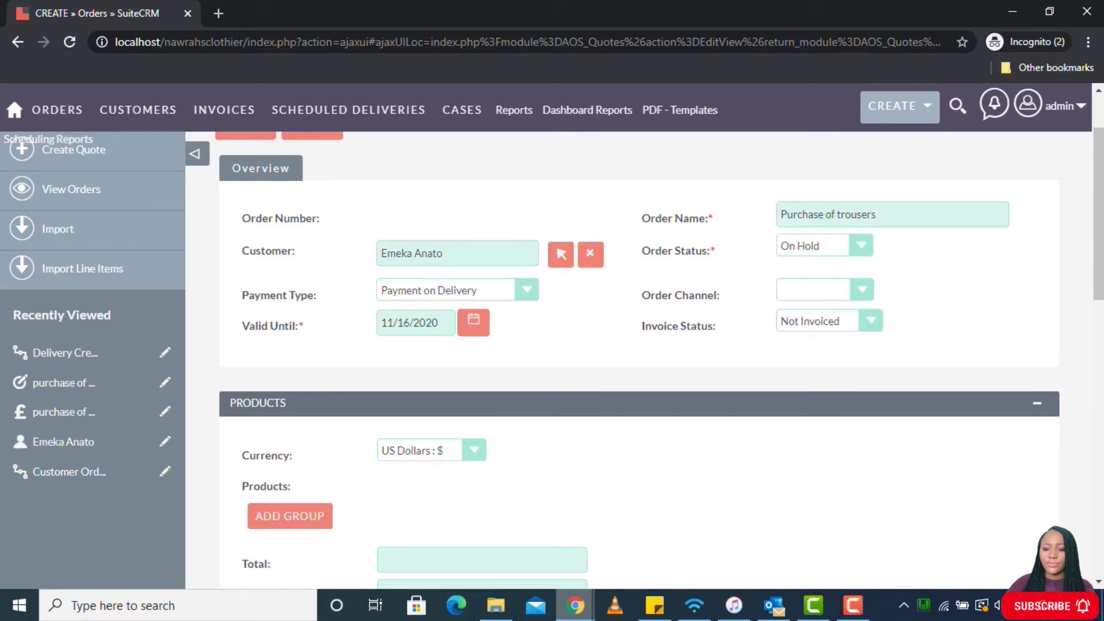
key("alt+Down")
key("Down")
key("Down")
key("Down")
key("Down")
key("Down")
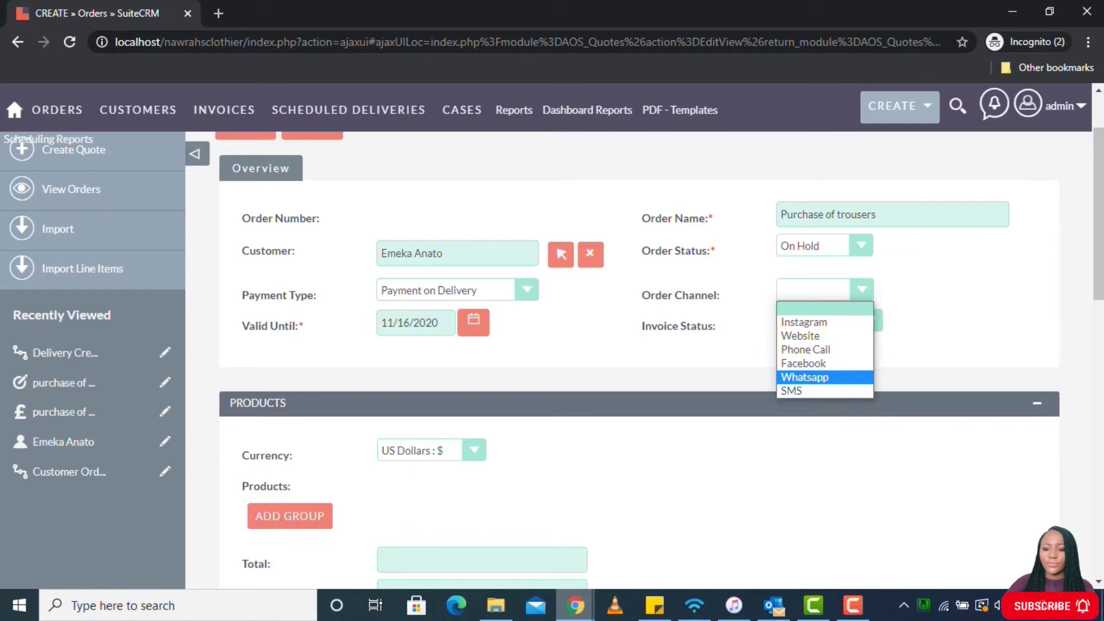
key("Return")
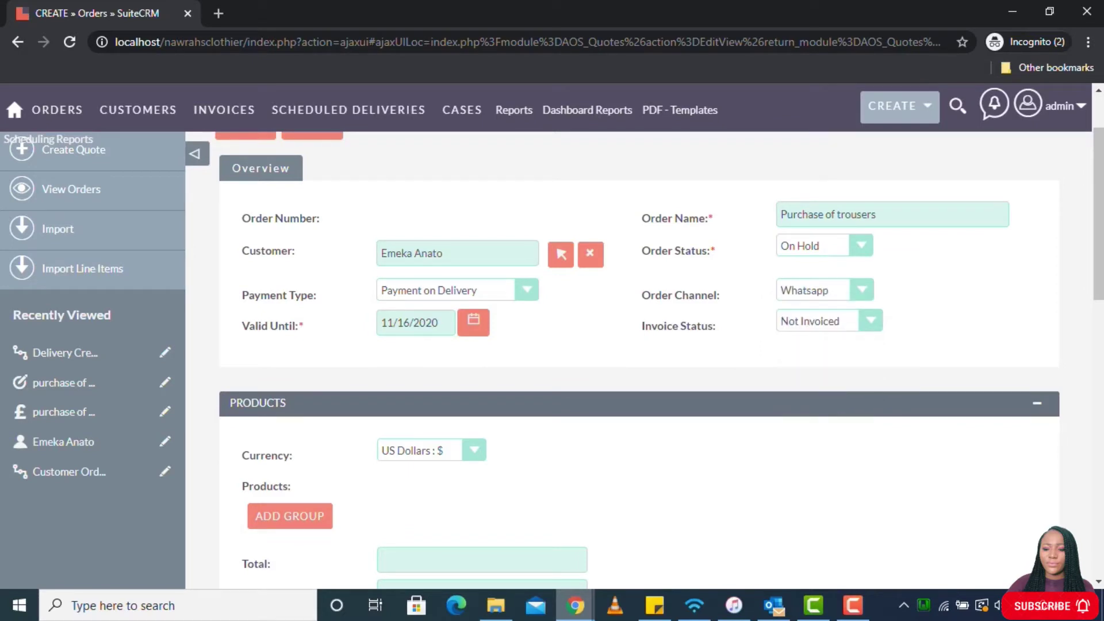
- Choose Payment before Delivery as the order's payment type
key("alt+Down")
key("Down")
key("Up")
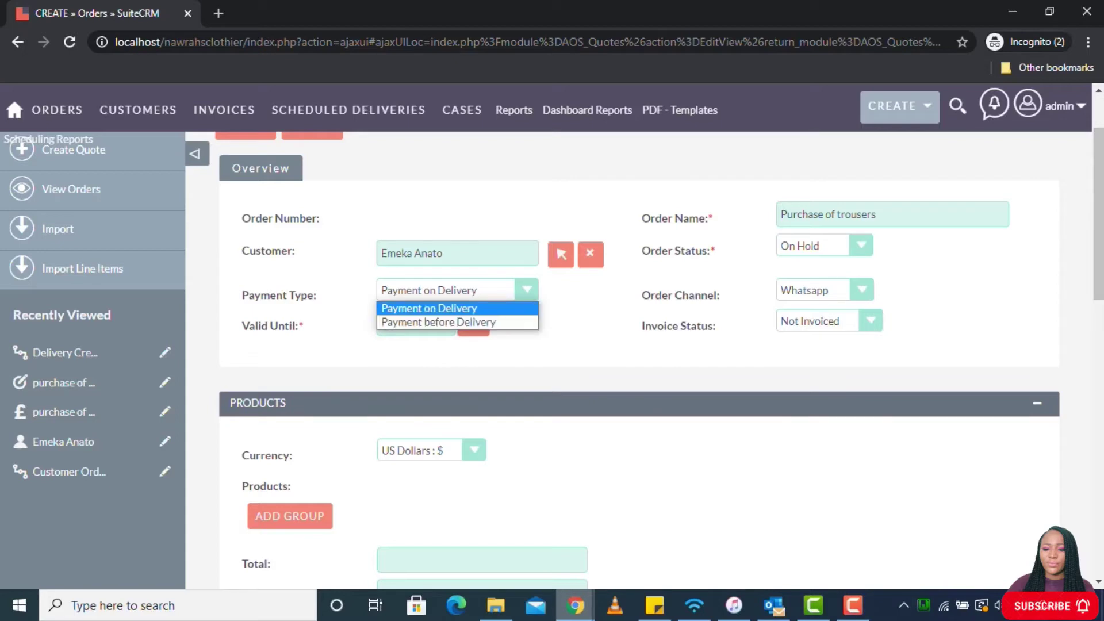
key("Down")
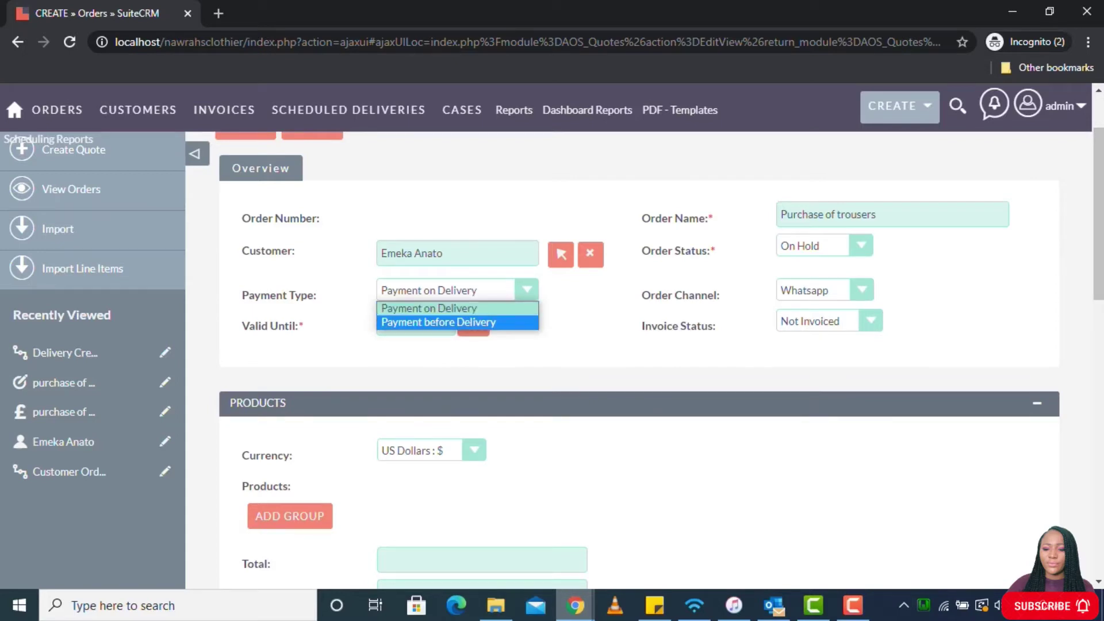
key("Return")
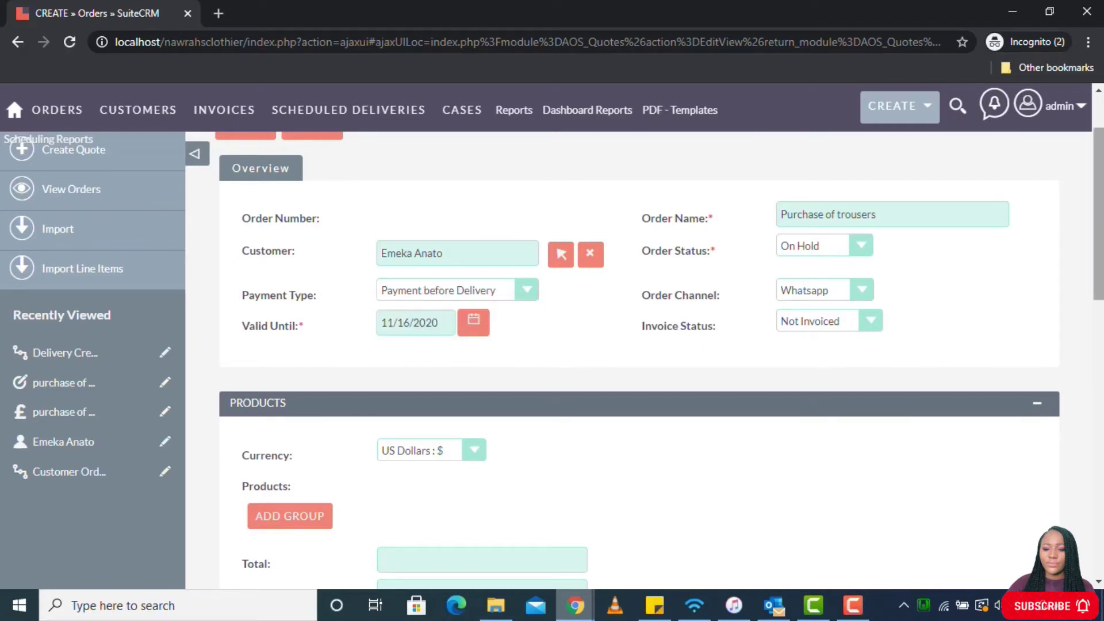
left_click_drag(1099, 214, 1099, 334)
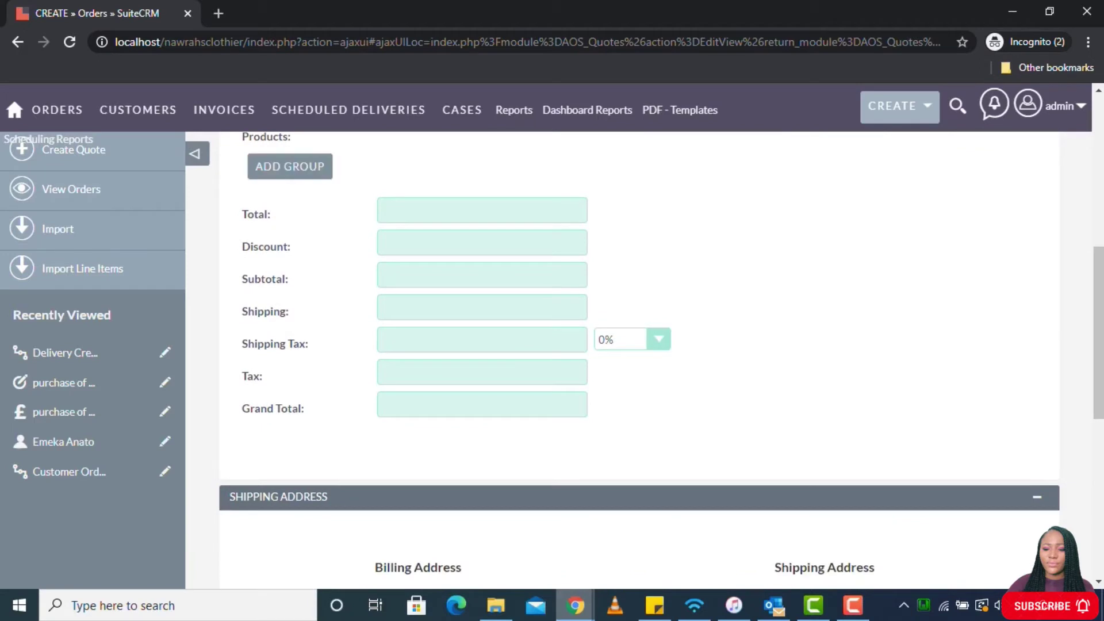
- Add a product group with a line for 6 Pant trouser
left_click(290, 166)
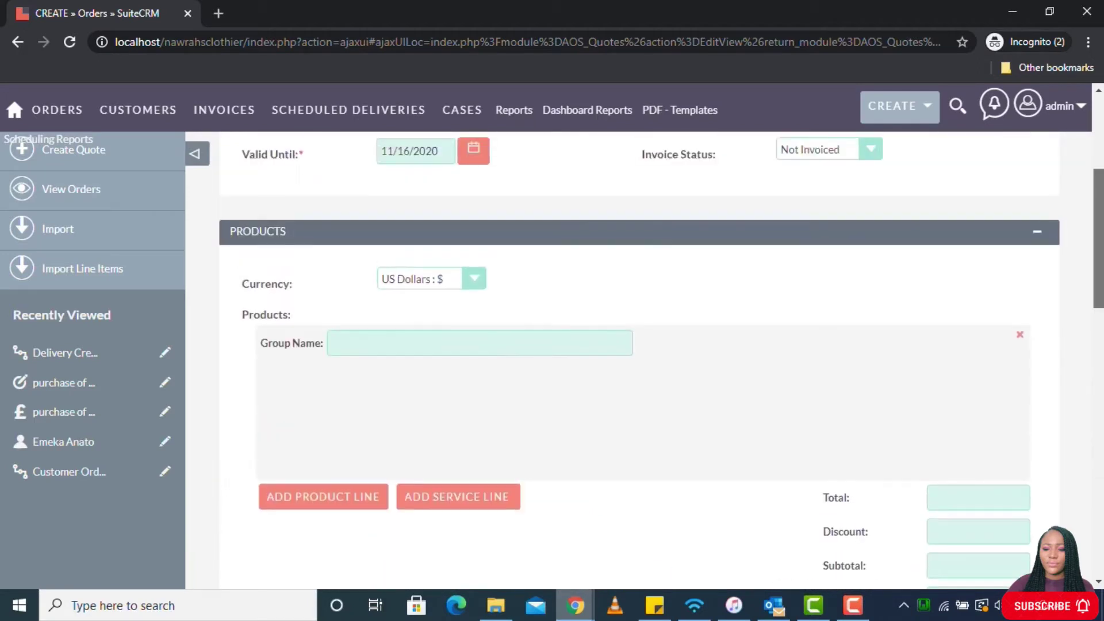
left_click(323, 496)
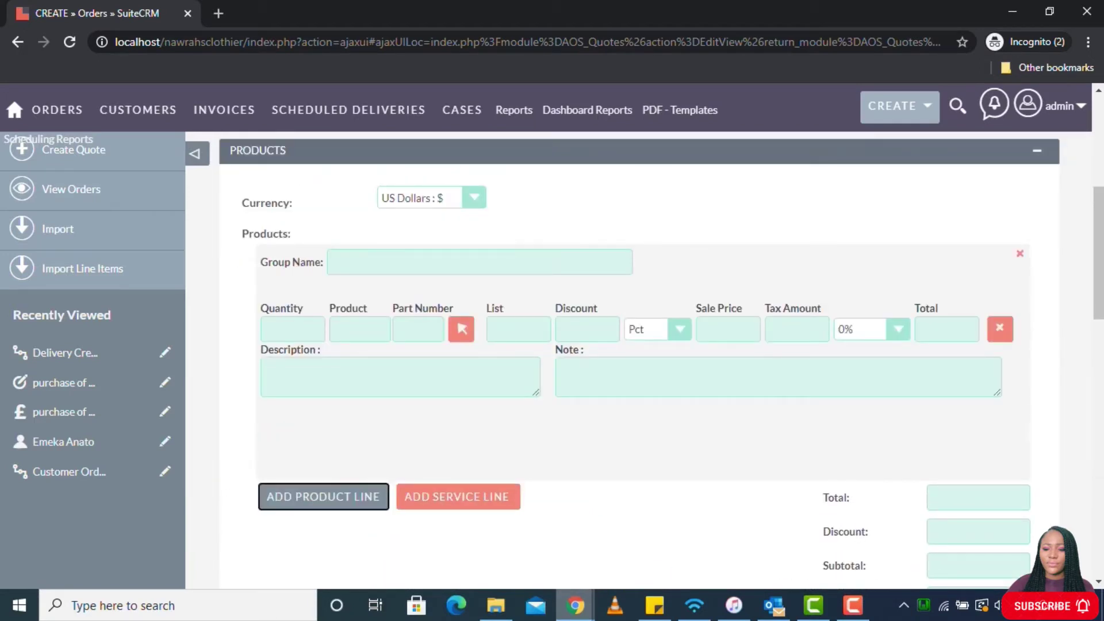
left_click(293, 329)
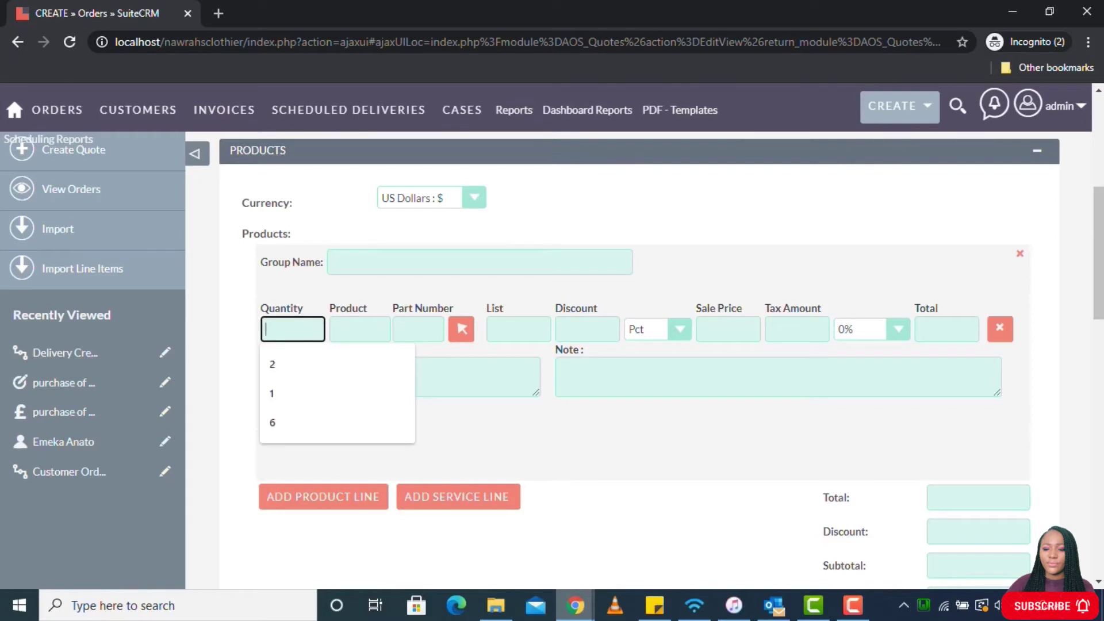
type("6")
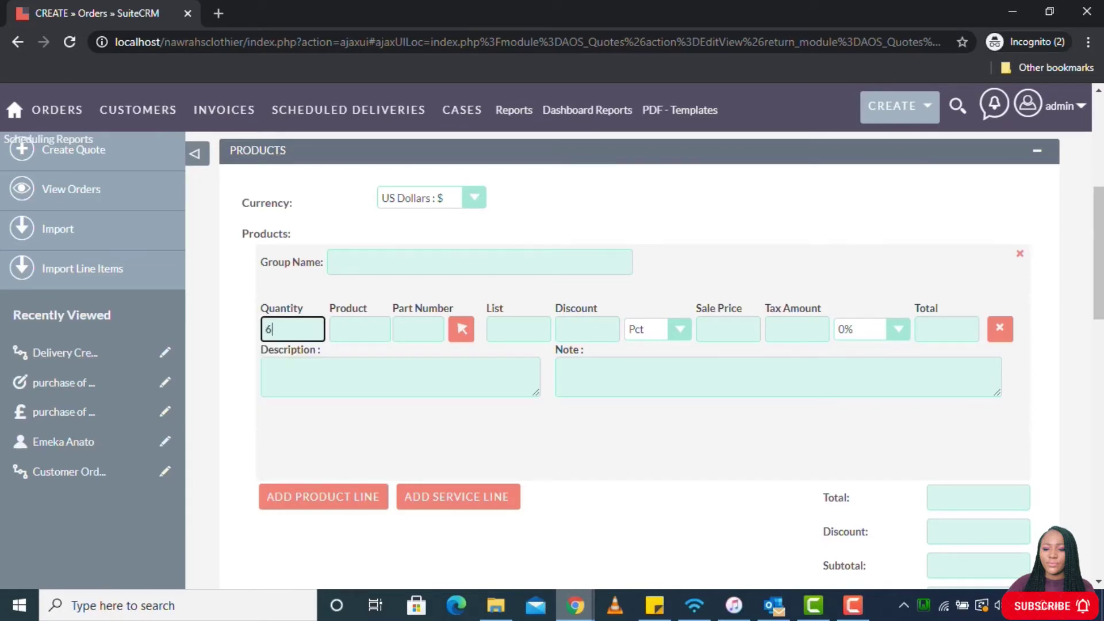
left_click(461, 329)
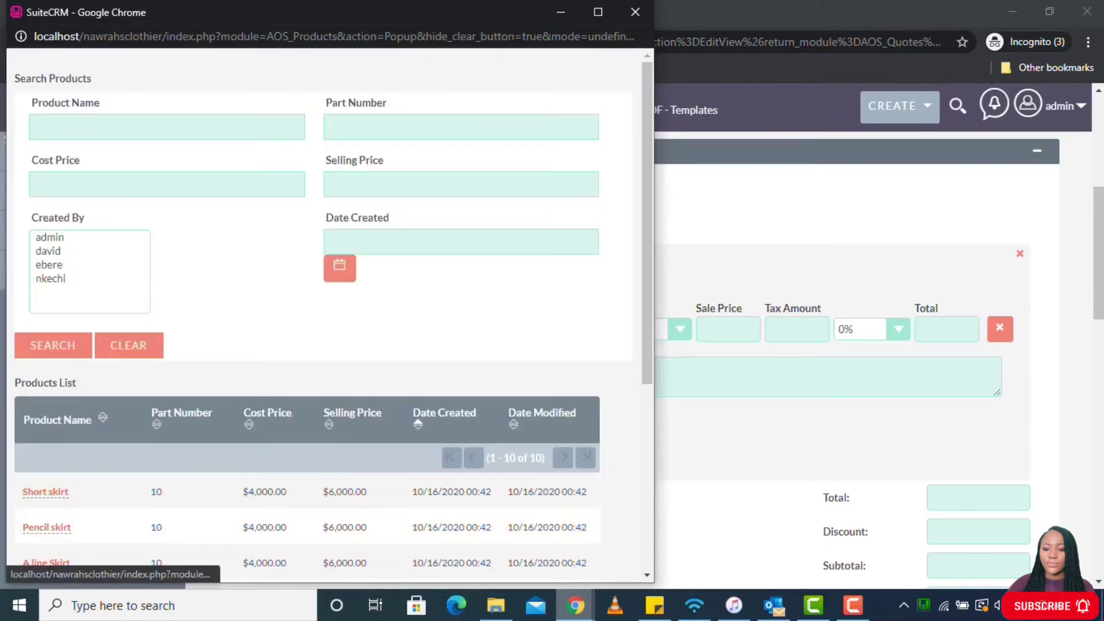
scroll(322, 317, "down", 5)
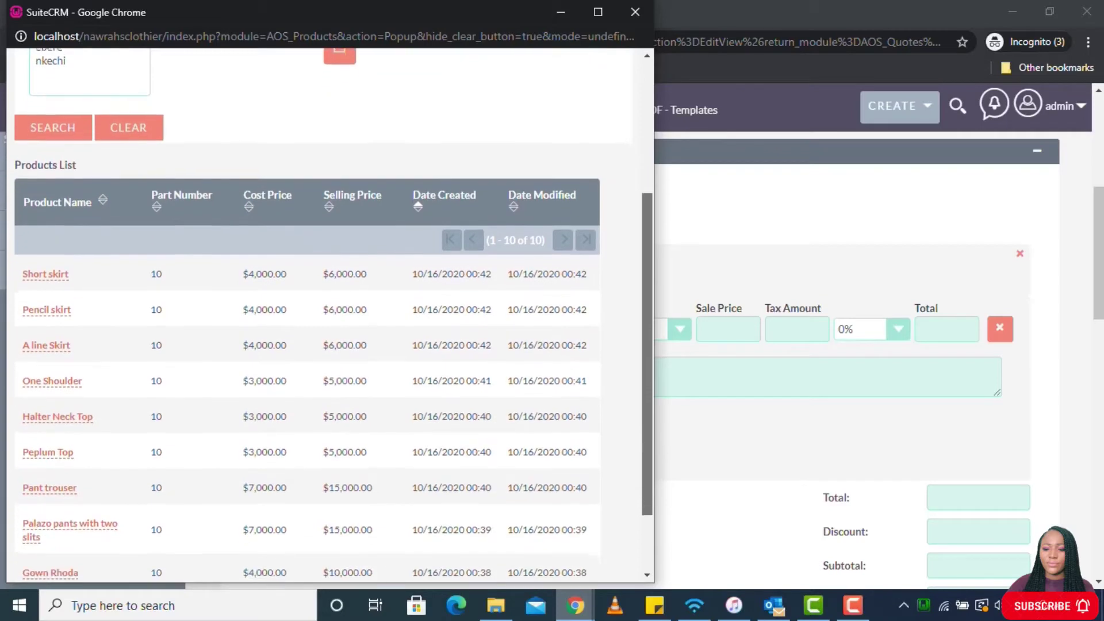
scroll(322, 317, "down", 1)
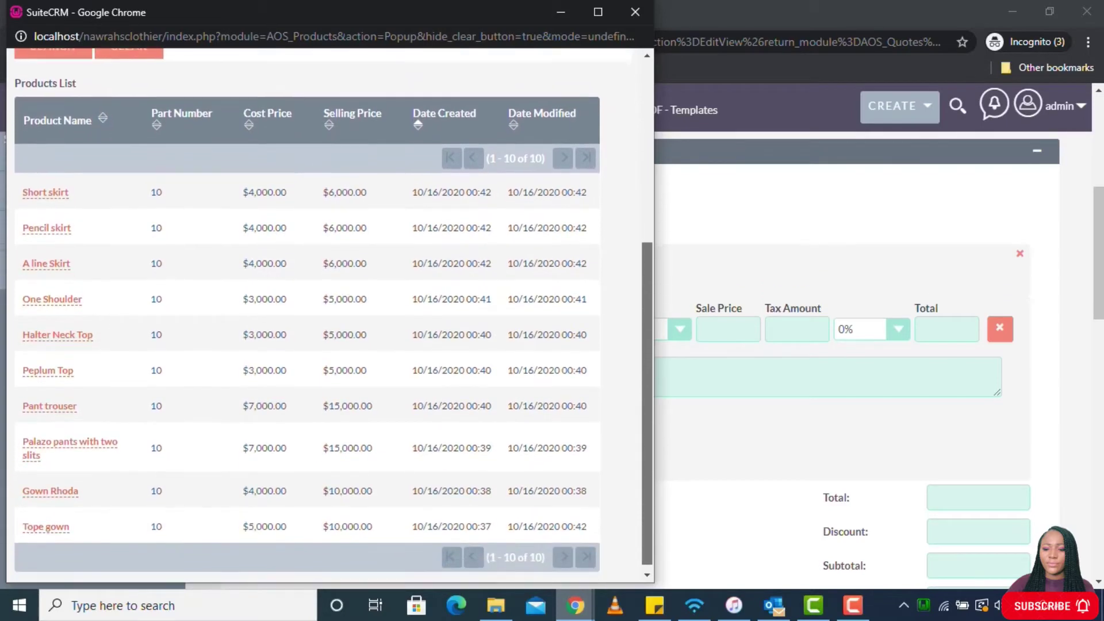
left_click(49, 403)
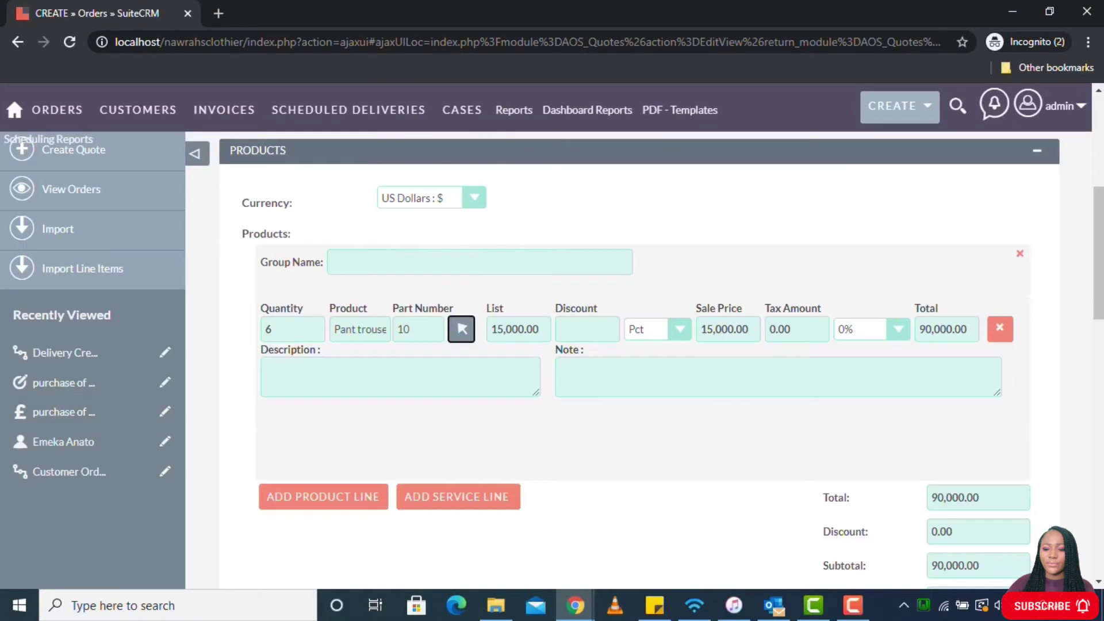
- Give the Pant trouser line a fixed-amount (Amt) discount of 1500
left_click(656, 329)
left_click(639, 362)
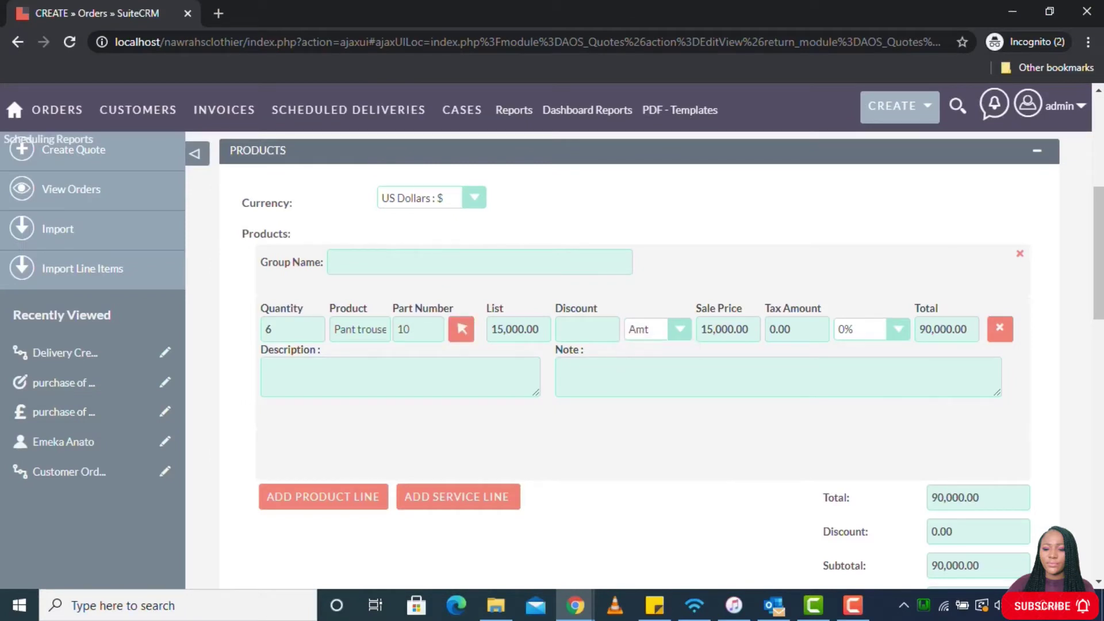
left_click(586, 329)
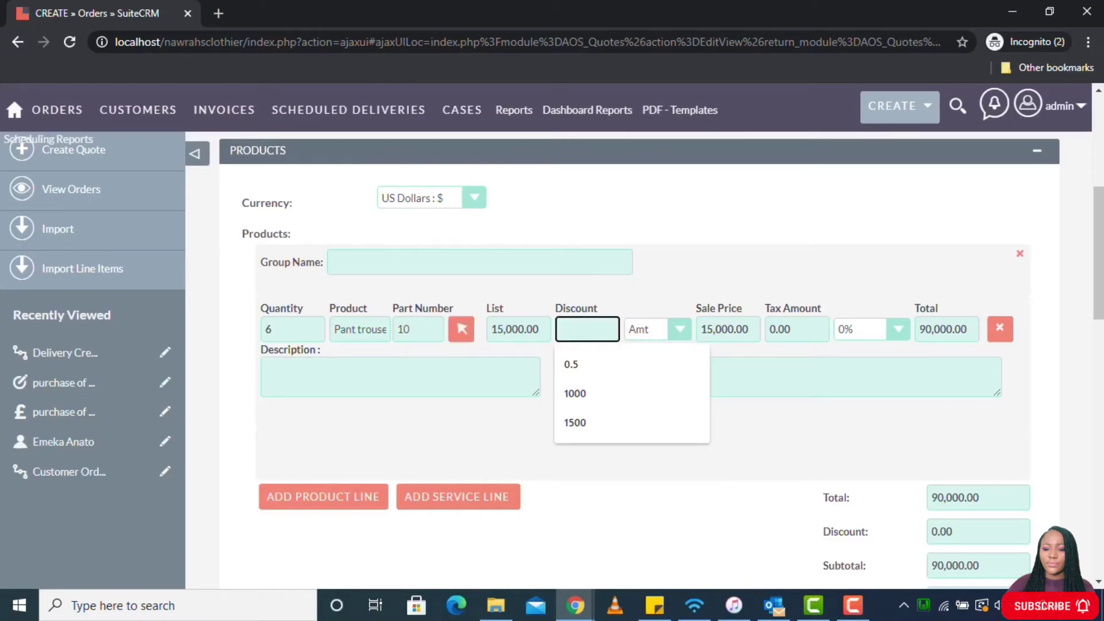
key("Down")
key("Down")
key("Down")
key("Return")
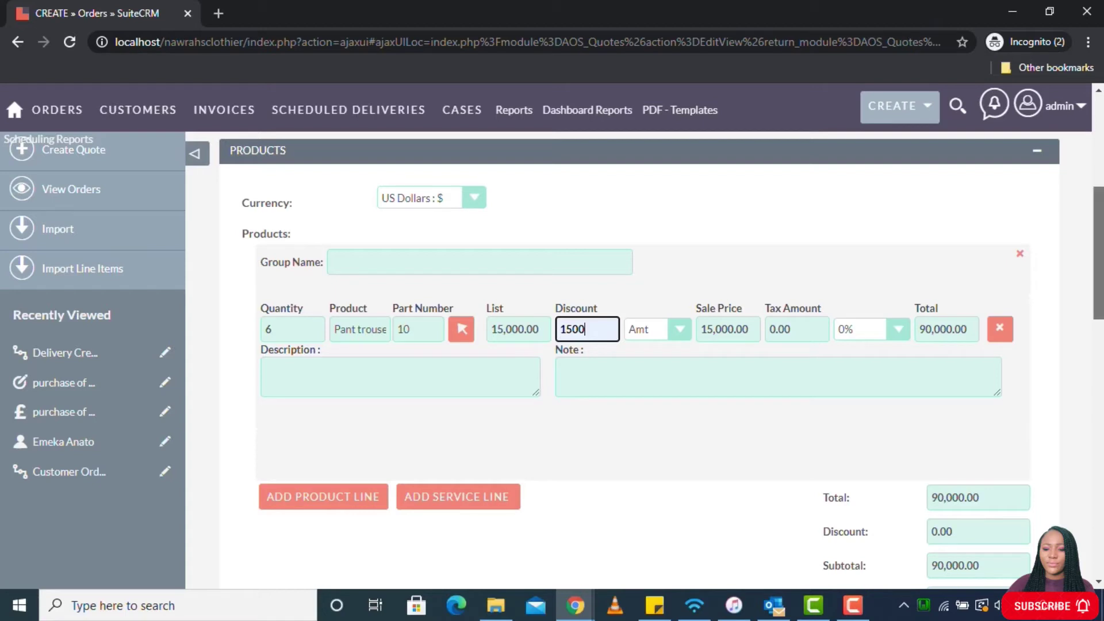
scroll(662, 359, "down", 5)
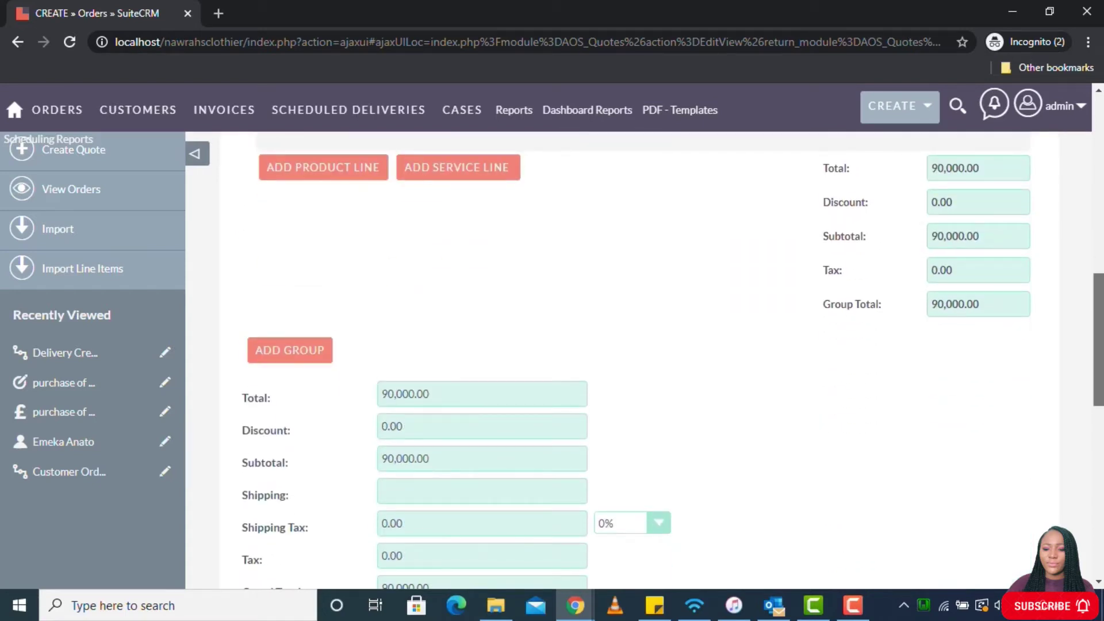
- Enter 2500 as the shipping cost so the grand total reads 83,500.00
scroll(661, 359, "down", 3)
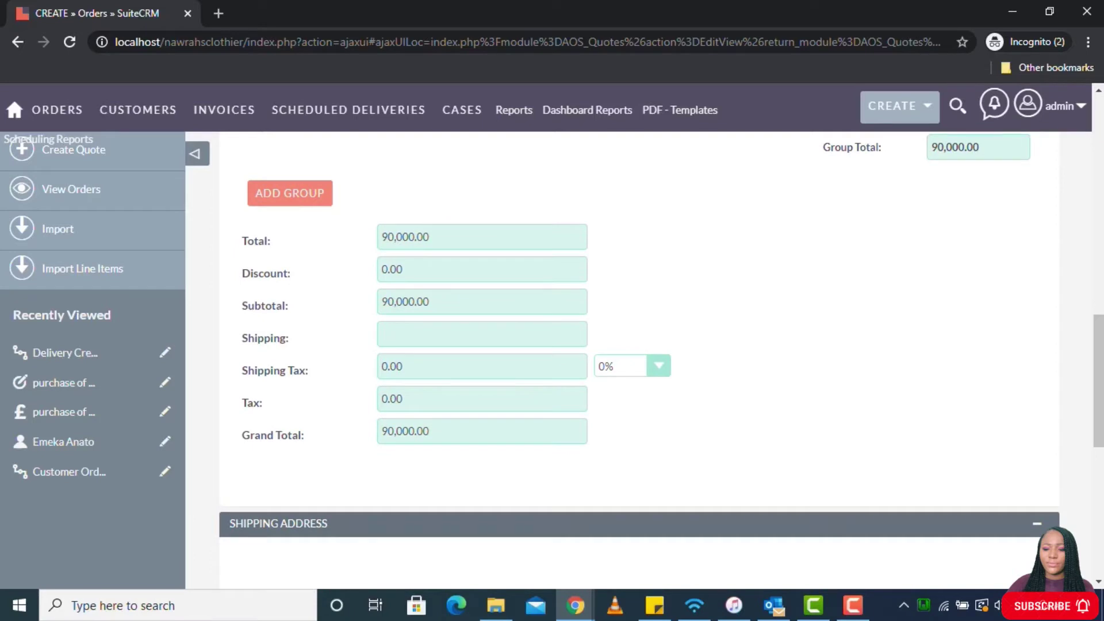
left_click(481, 334)
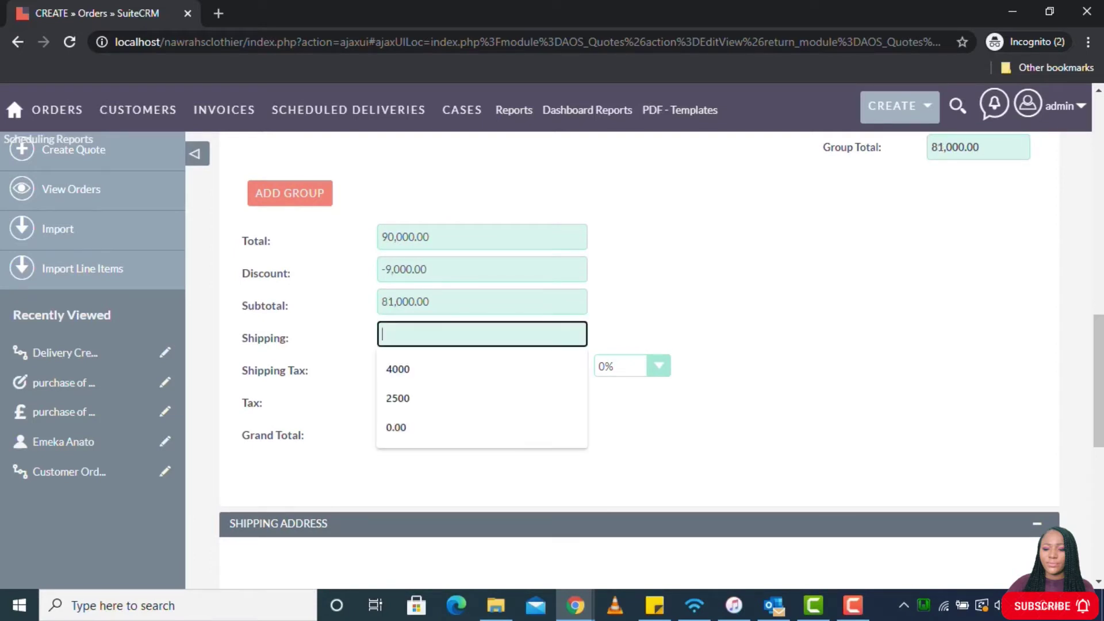
key("Down")
key("Down")
key("Return")
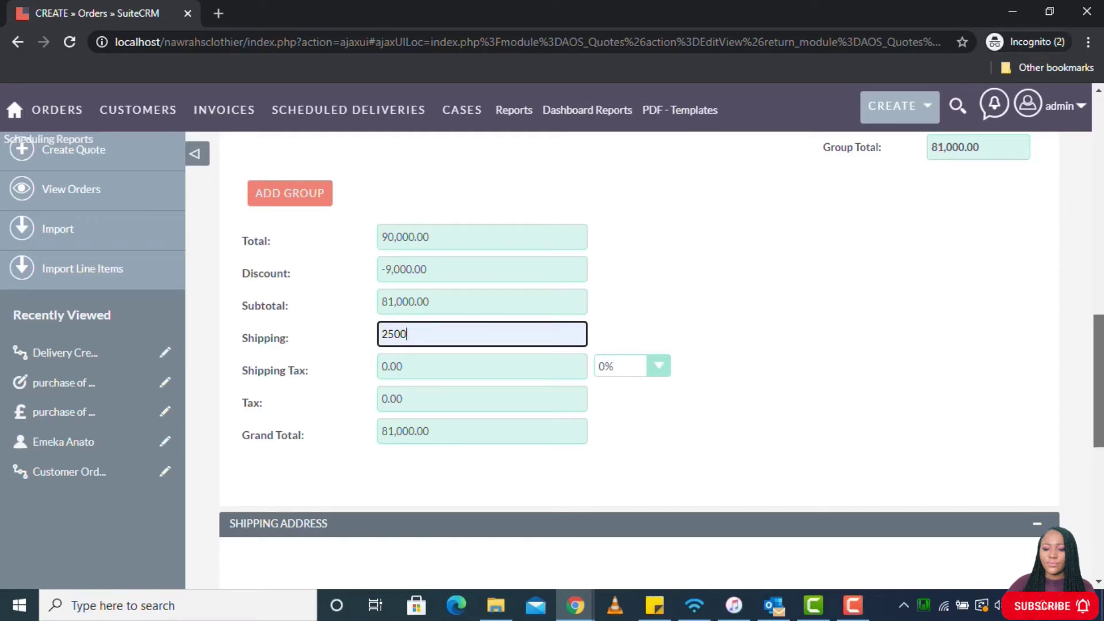
scroll(639, 361, "down", 2)
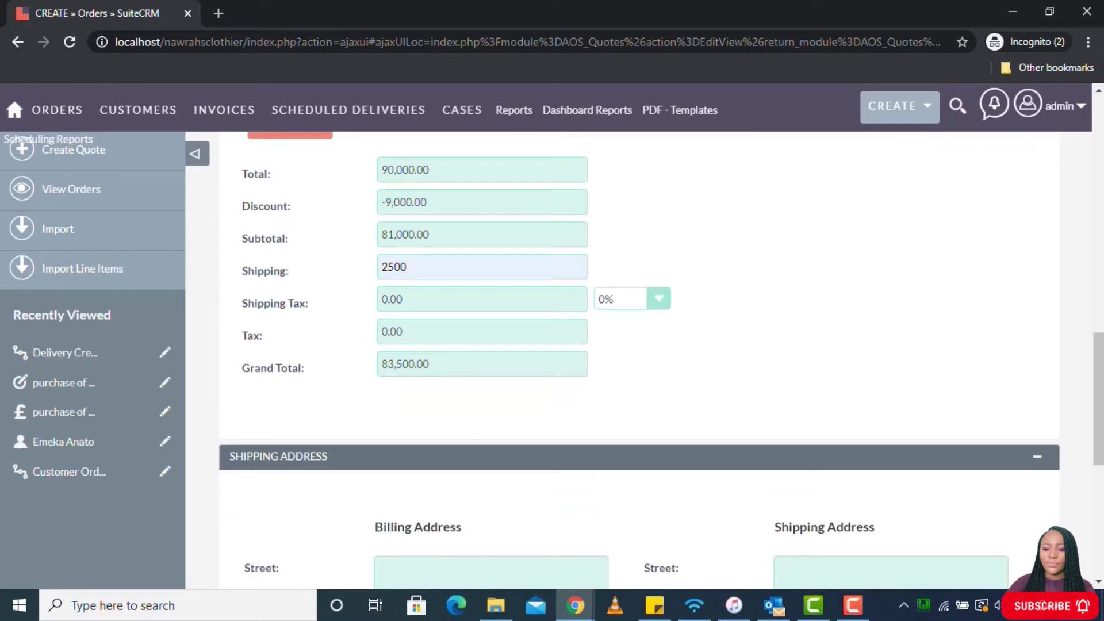
scroll(661, 357, "up", 5)
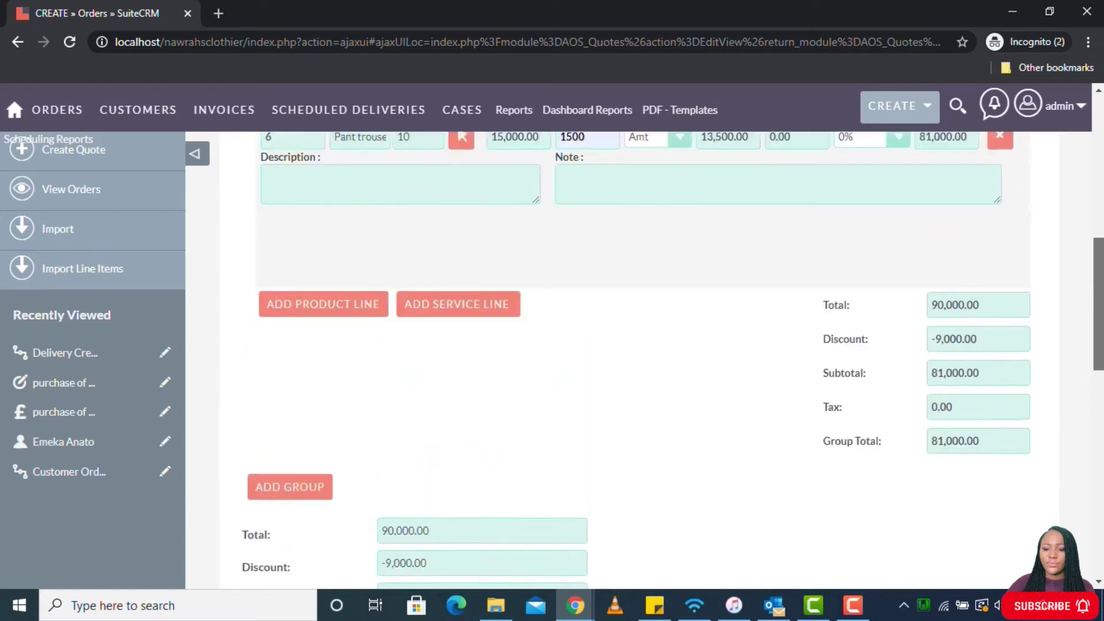
- Add a second line for 1 'Palazo pants with two slits'
left_click(323, 452)
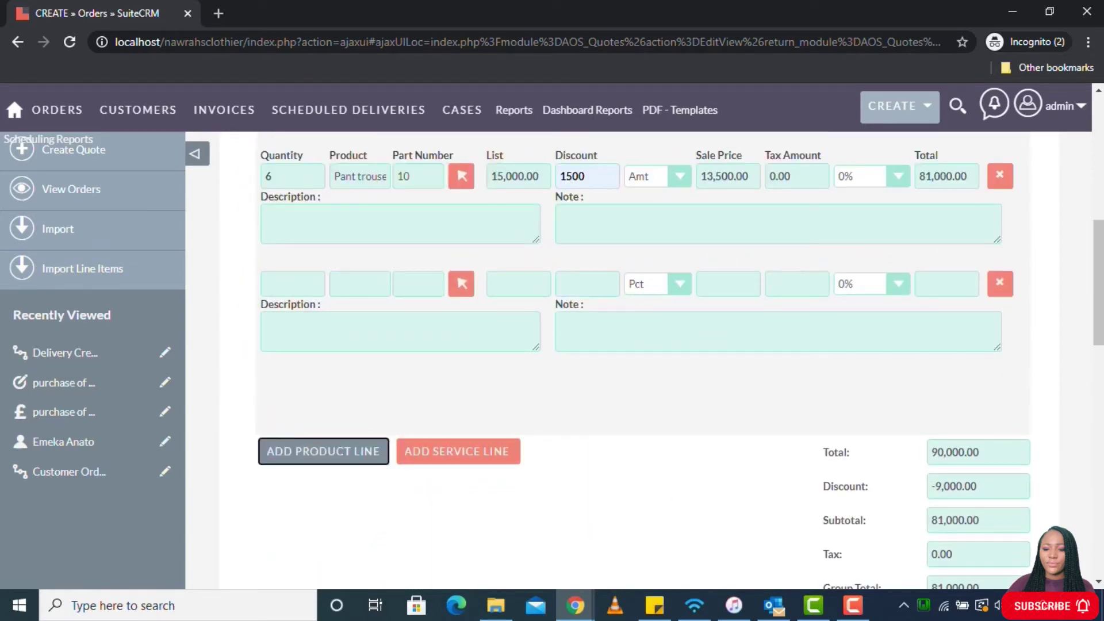
left_click(293, 284)
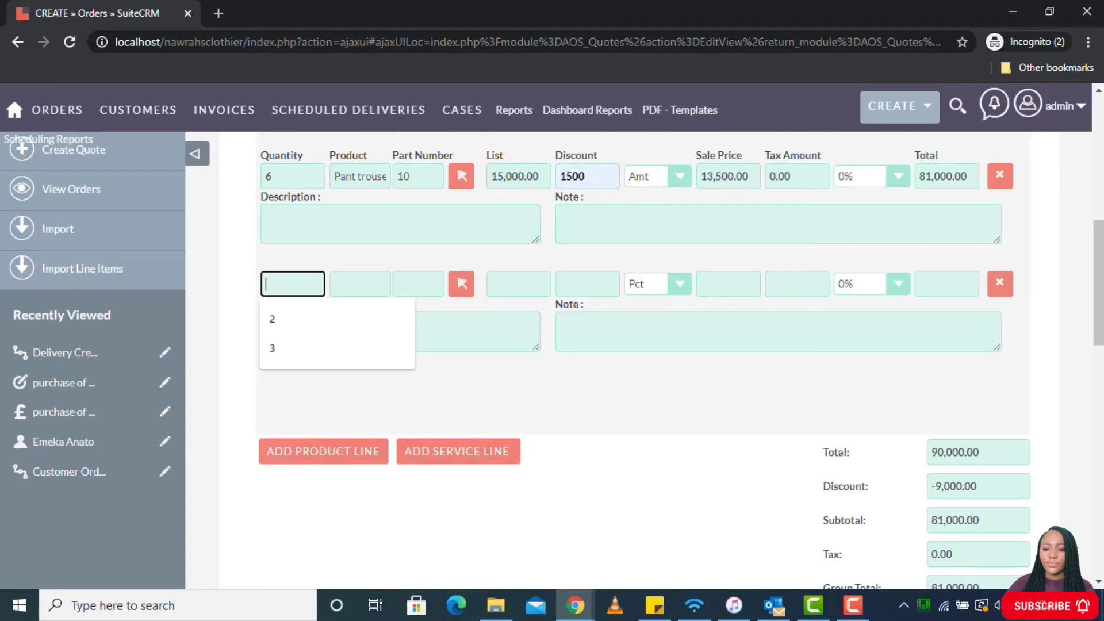
type("1")
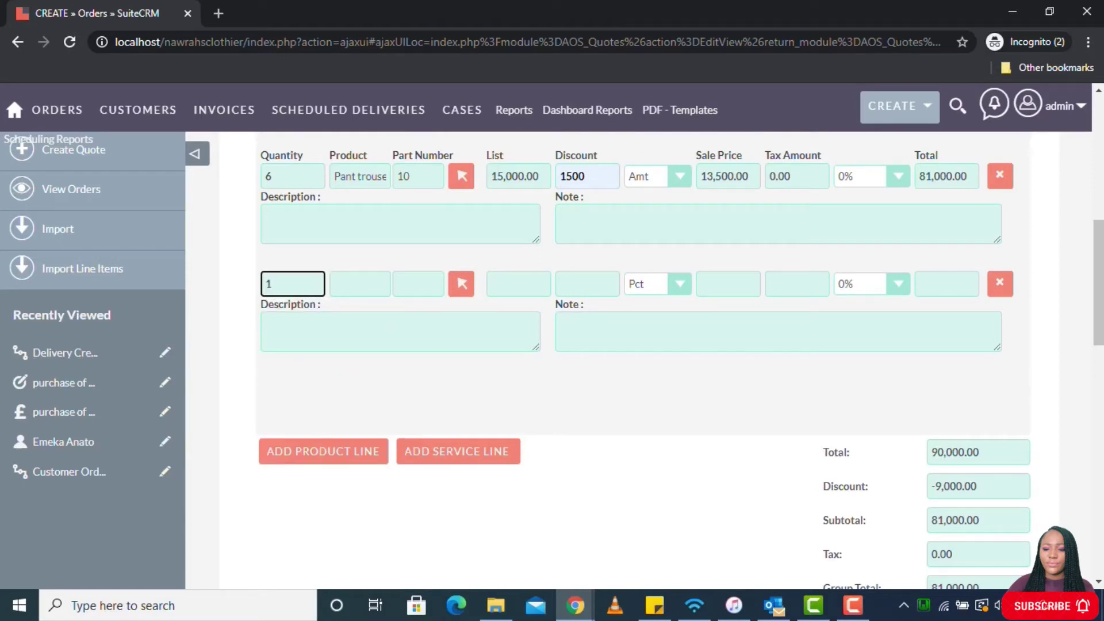
left_click(462, 283)
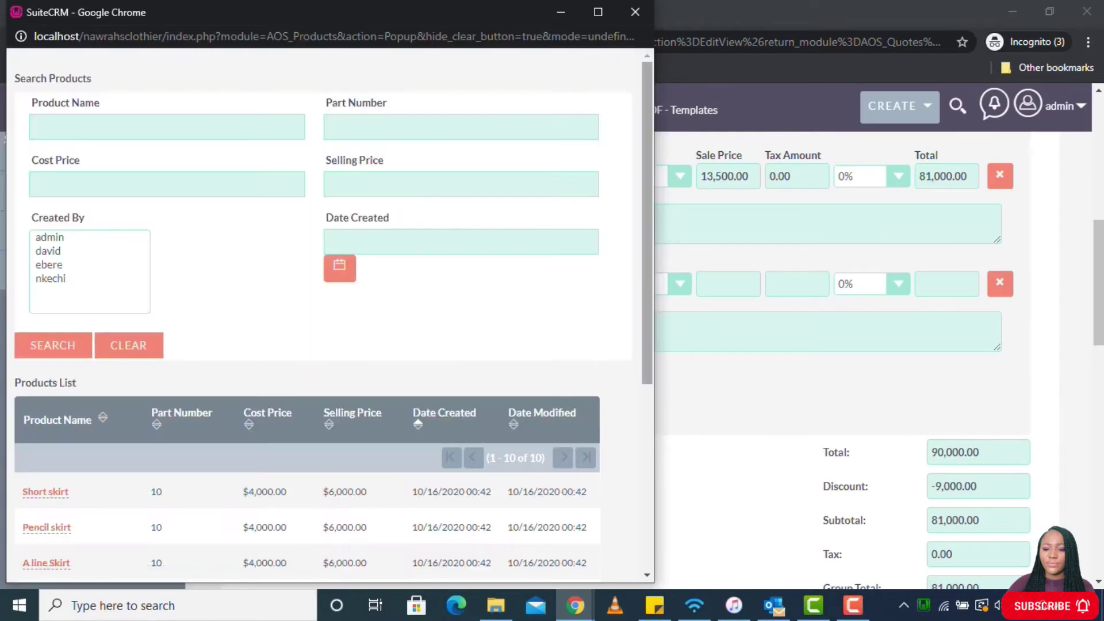
scroll(322, 316, "down", 5)
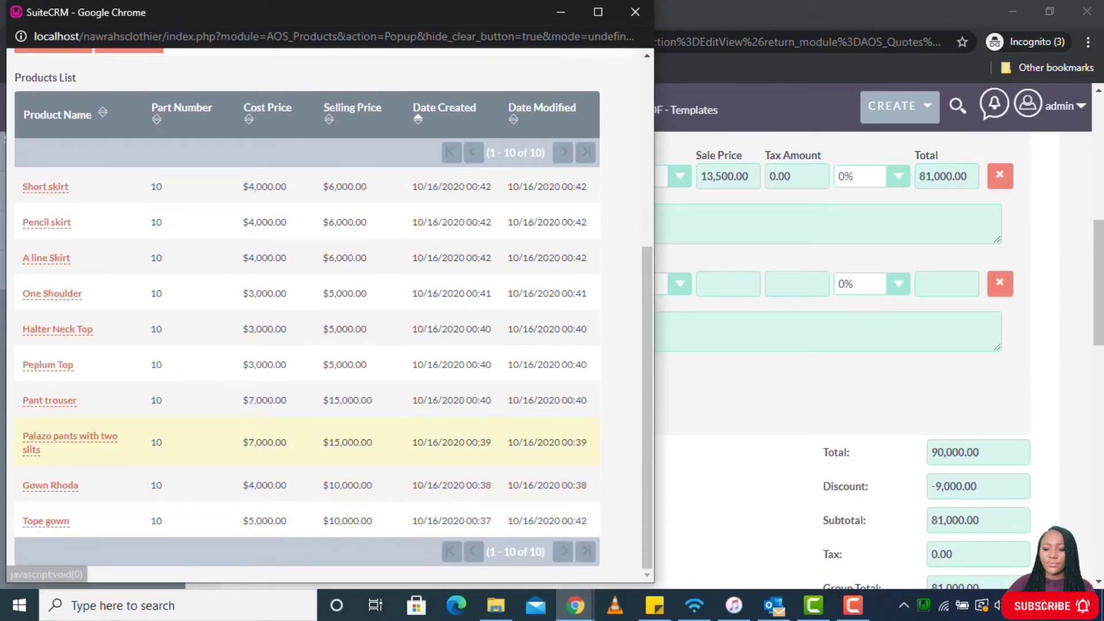
left_click(64, 437)
- Give line two a fixed 50 discount and check the recalculated totals
left_click(656, 284)
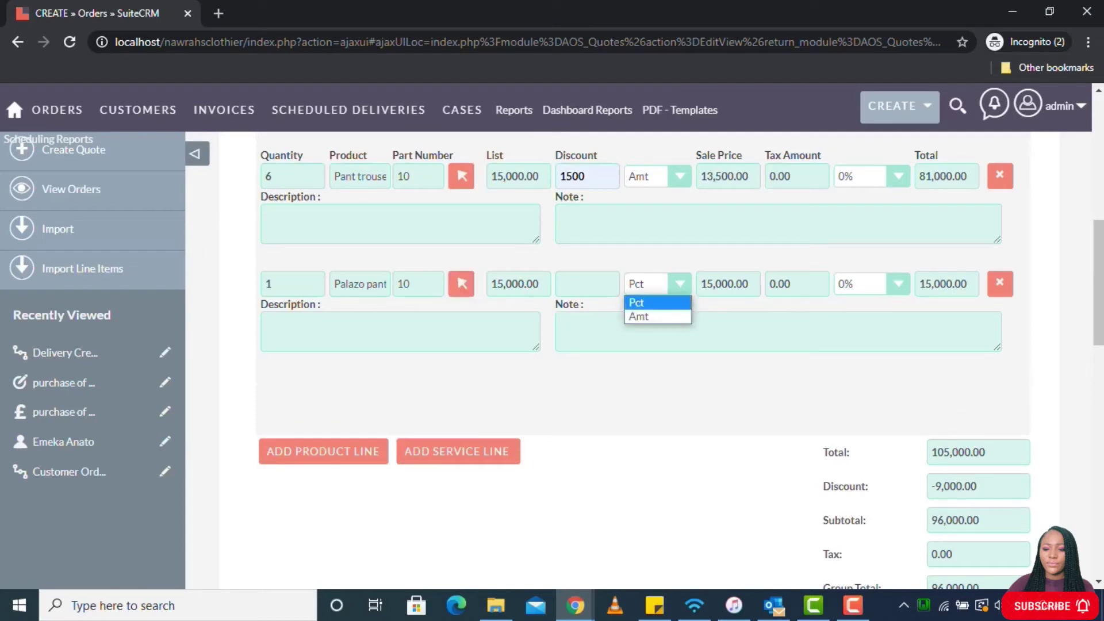
left_click(639, 316)
left_click(586, 283)
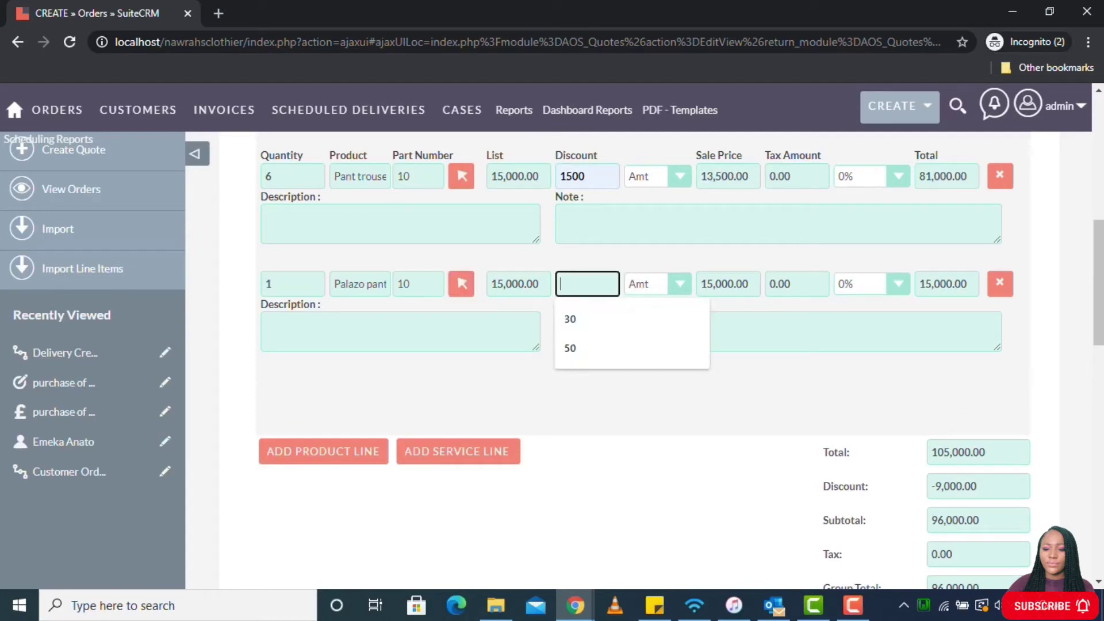
key("Down")
key("Down")
key("Return")
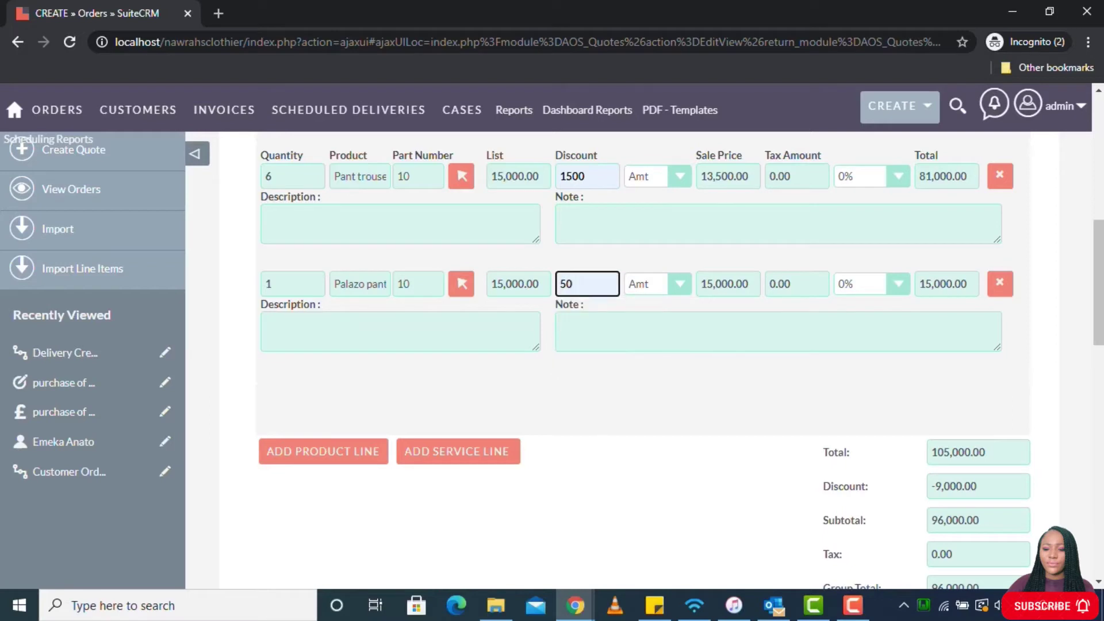
key("Tab")
scroll(633, 357, "down", 7)
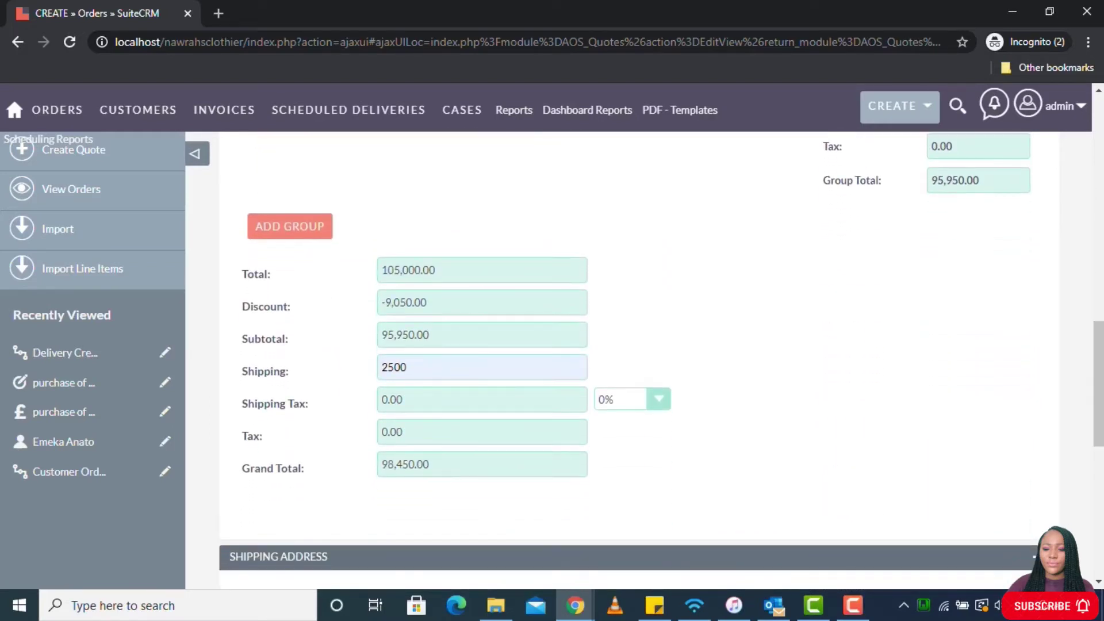
left_click(427, 302)
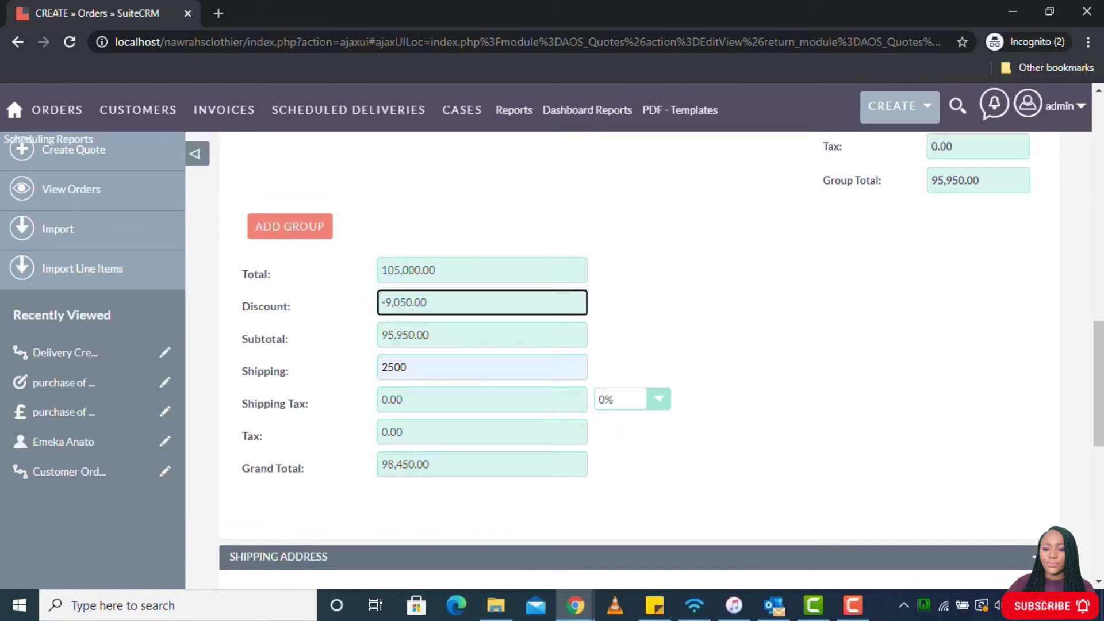
left_click(407, 367)
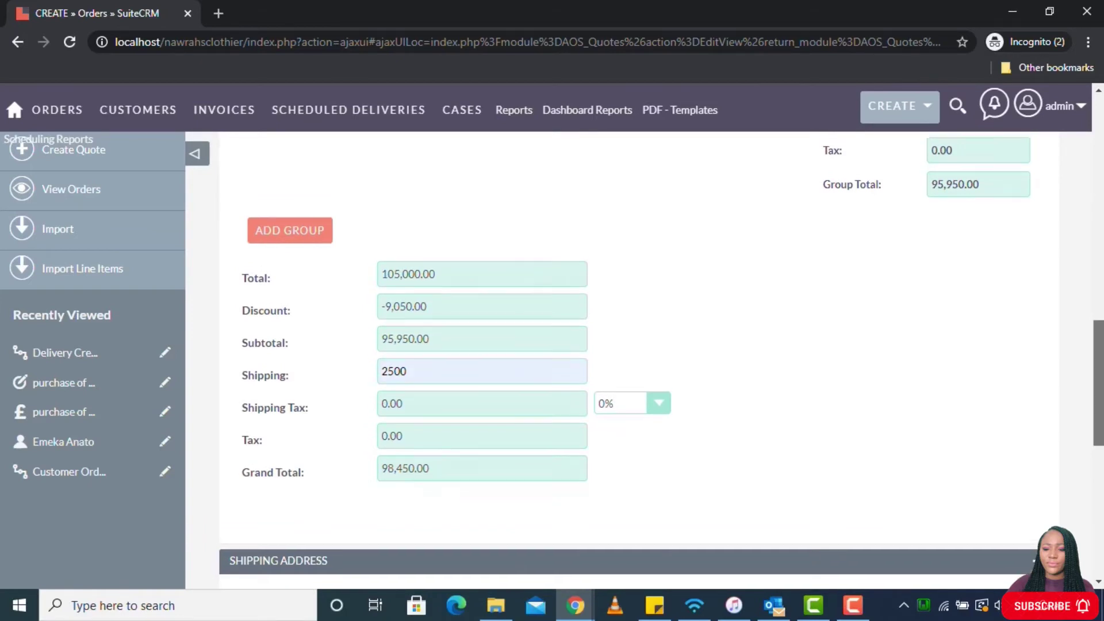
- Enter the billing street and choose the suggested billing city, state and country
scroll(638, 368, "down", 8)
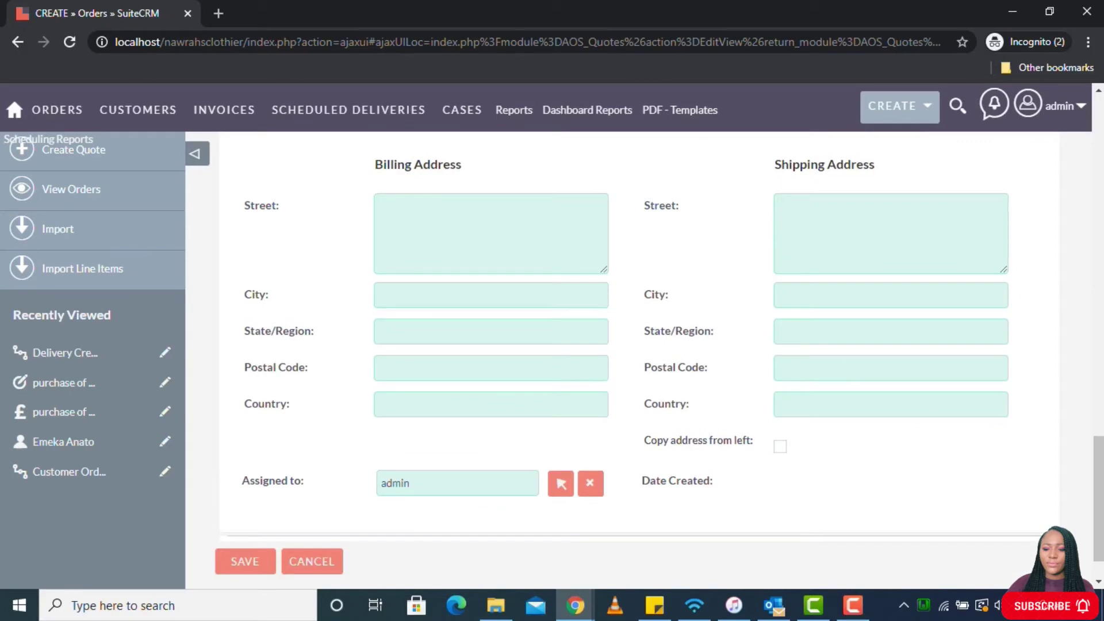
left_click(379, 215)
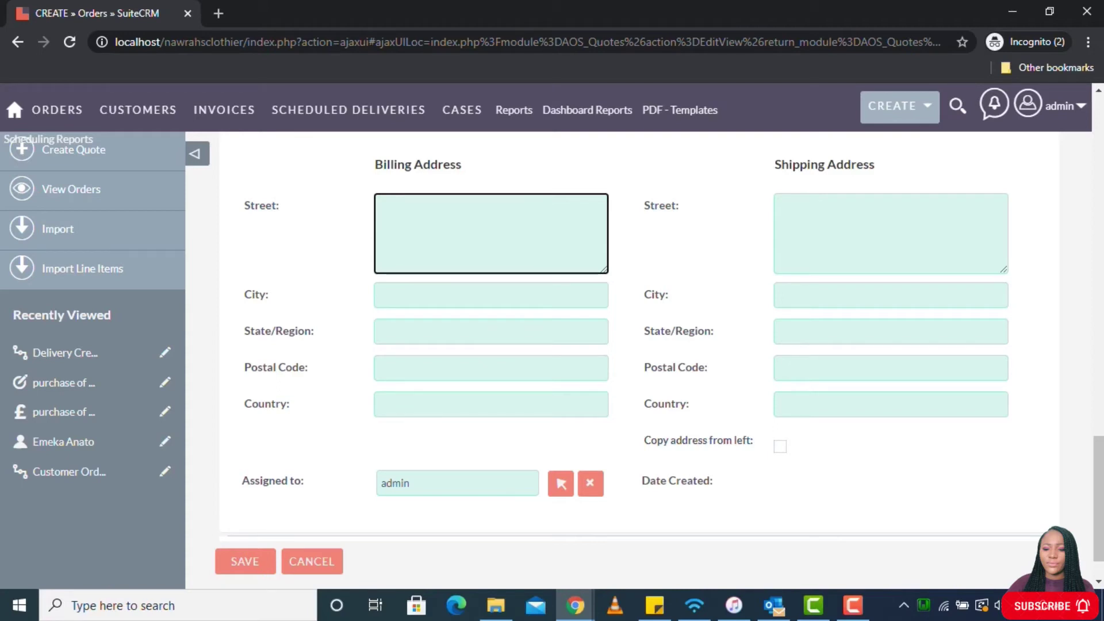
type("Ayim pius")
key("Tab")
key("Down")
key("Down")
key("Return")
key("Tab")
key("Down")
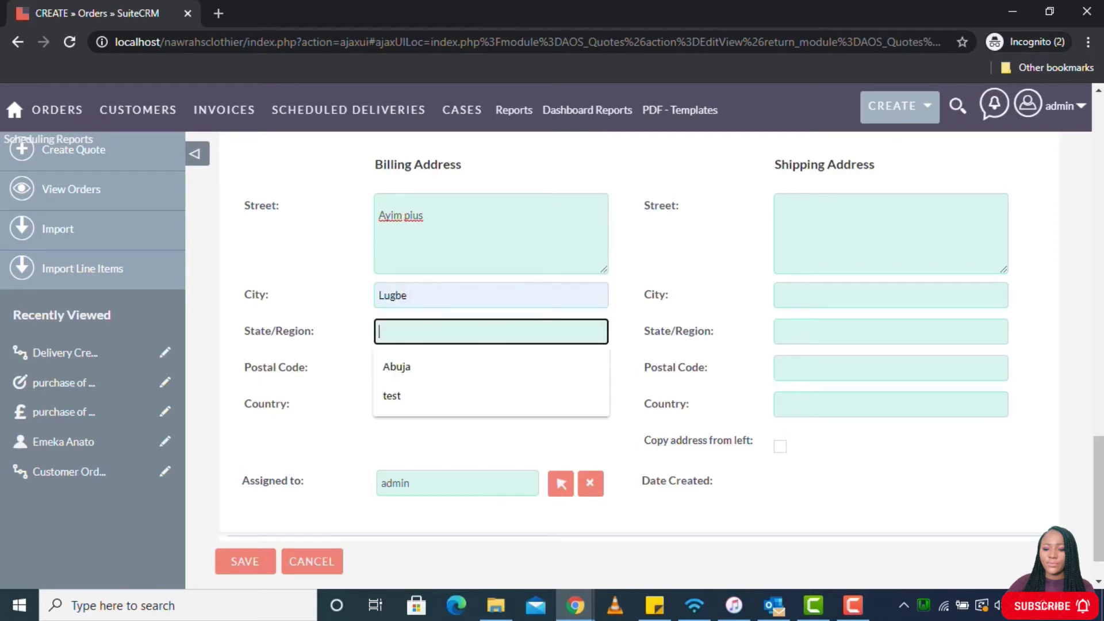
key("Down")
key("Return")
key("Tab")
key("Down")
key("Down")
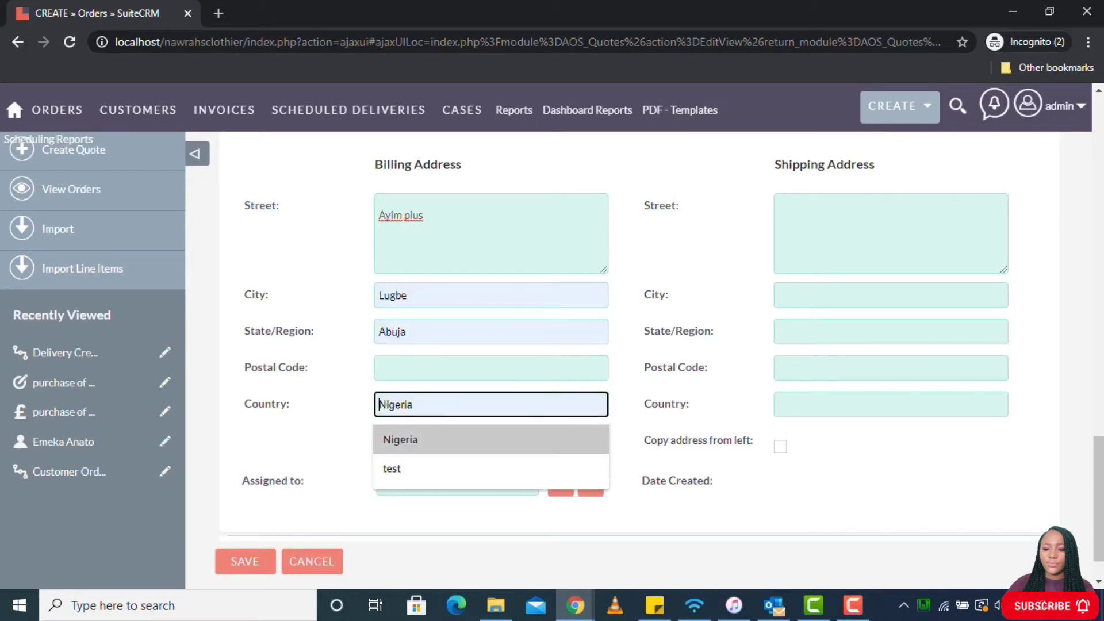
key("Return")
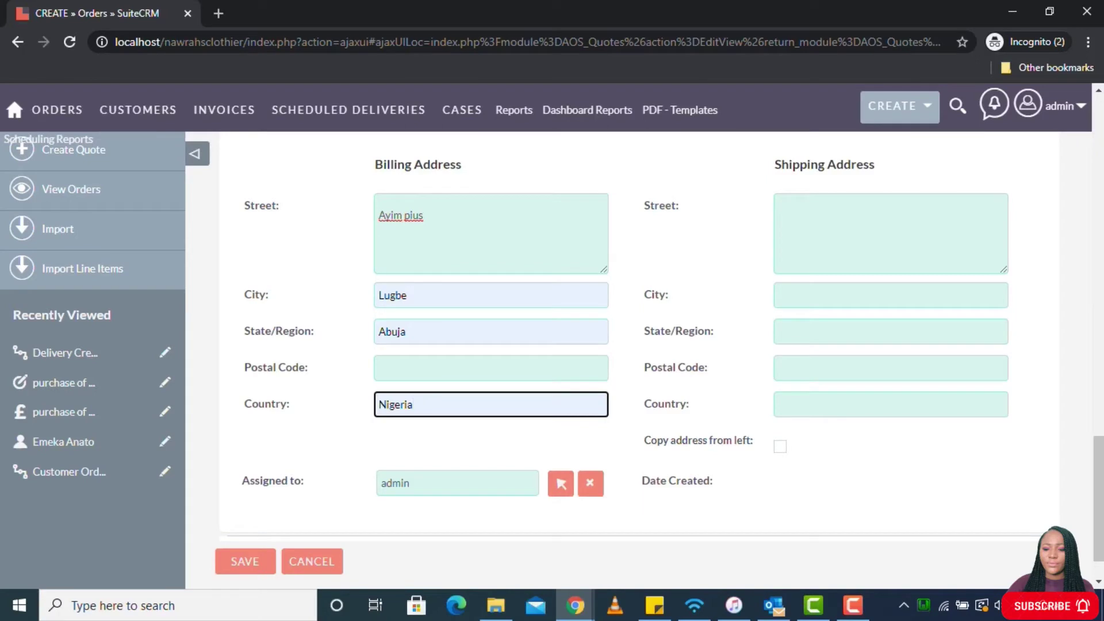
- Reassign the order from admin to another user and copy the billing address to shipping
left_click(410, 483)
key("BackSpace")
key("BackSpace")
key("BackSpace")
key("BackSpace")
key("BackSpace")
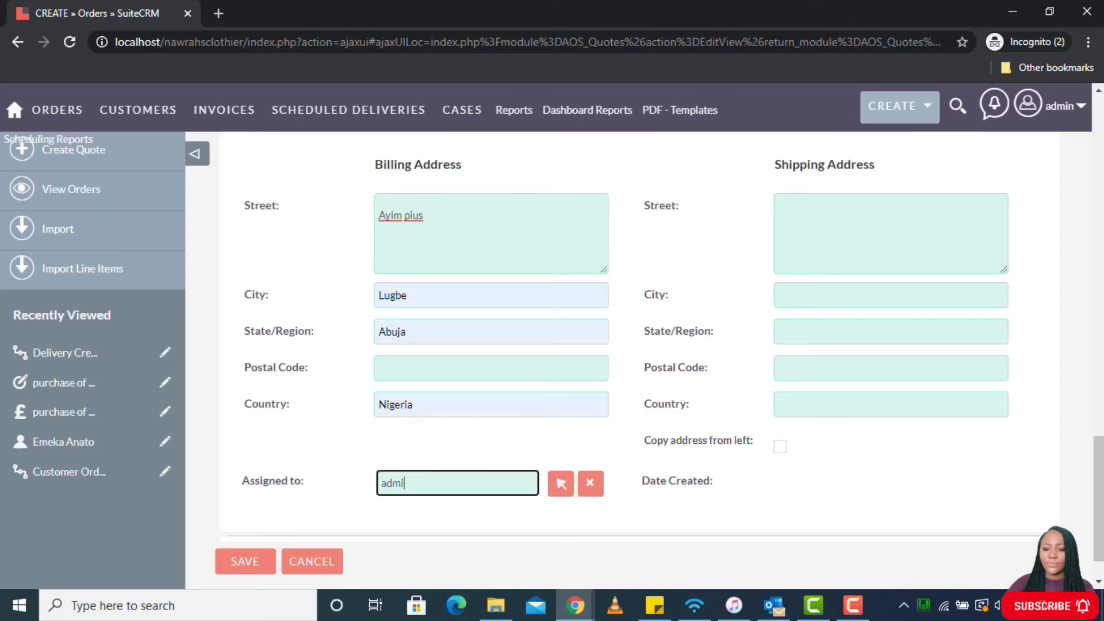
type("nkechi")
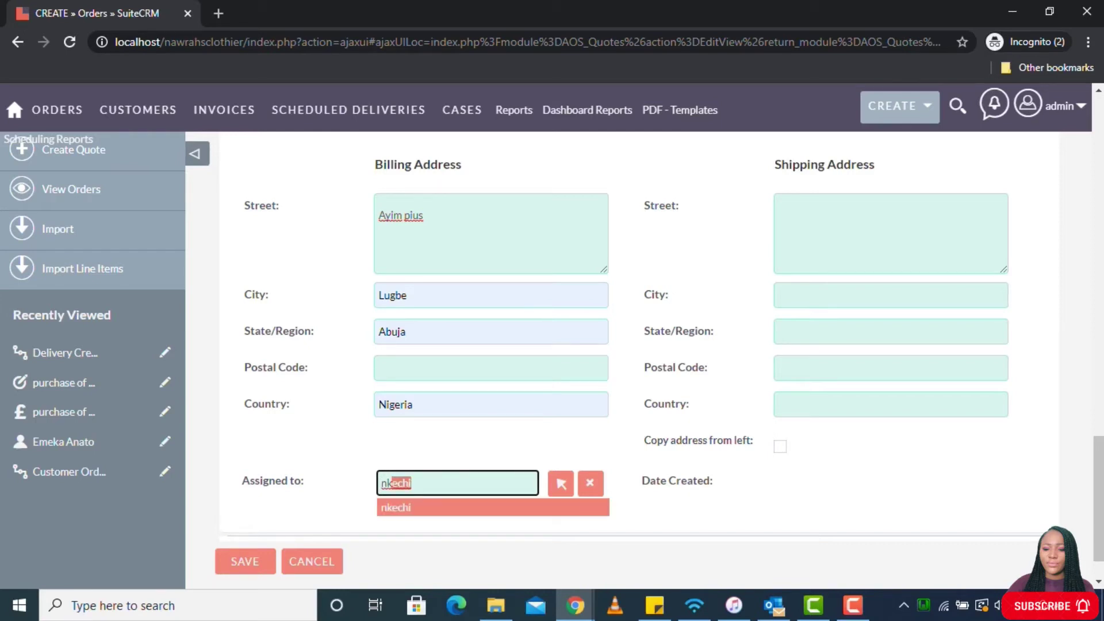
key("Return")
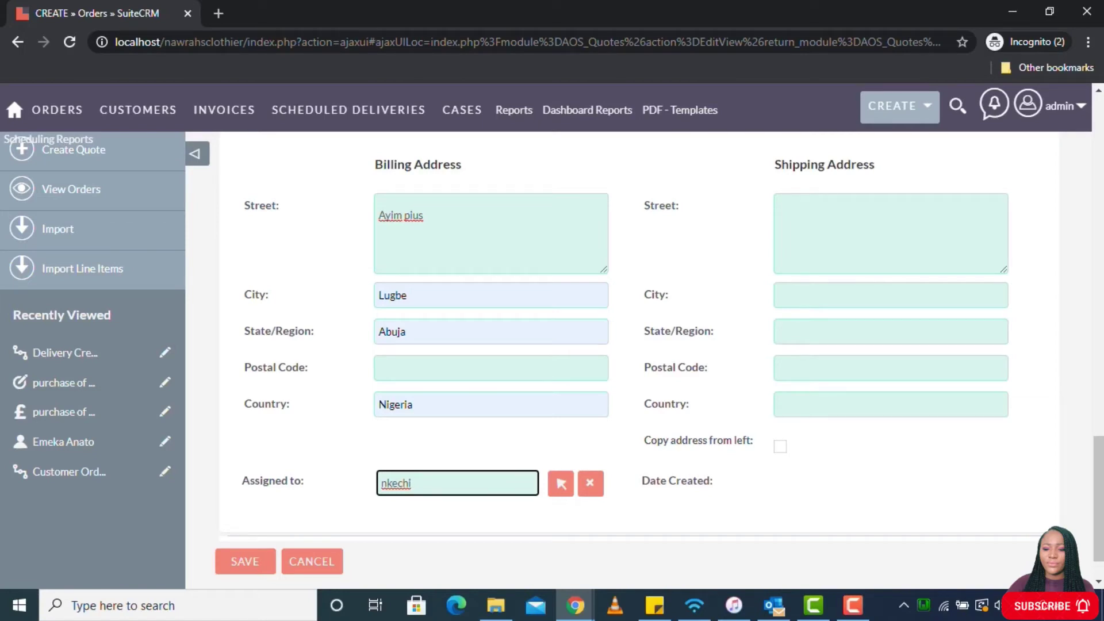
left_click(780, 446)
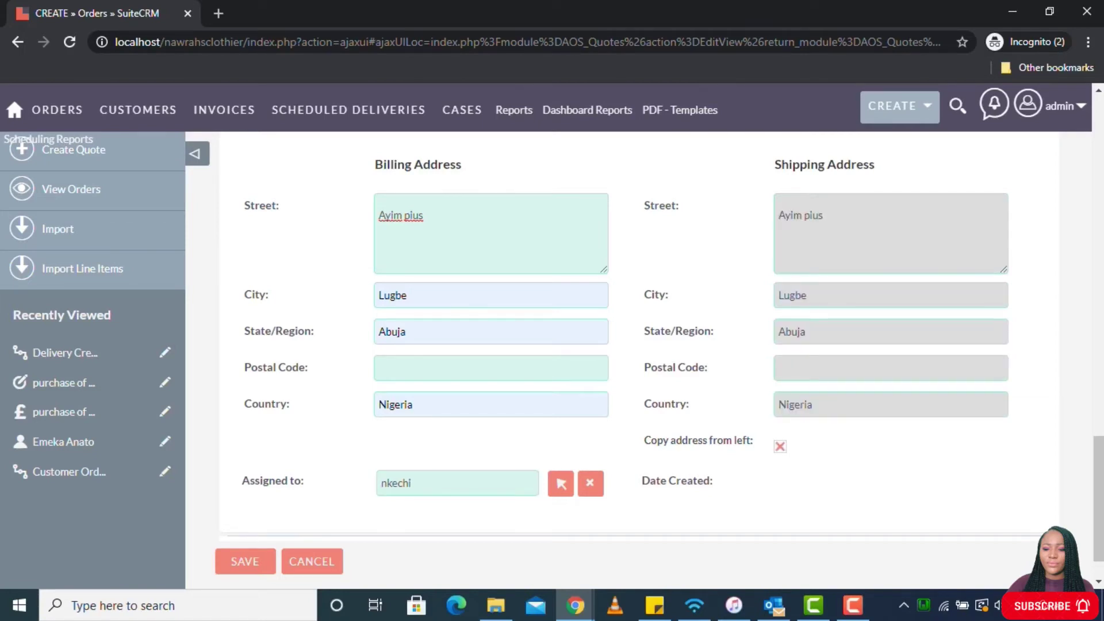
scroll(638, 362, "down", 1)
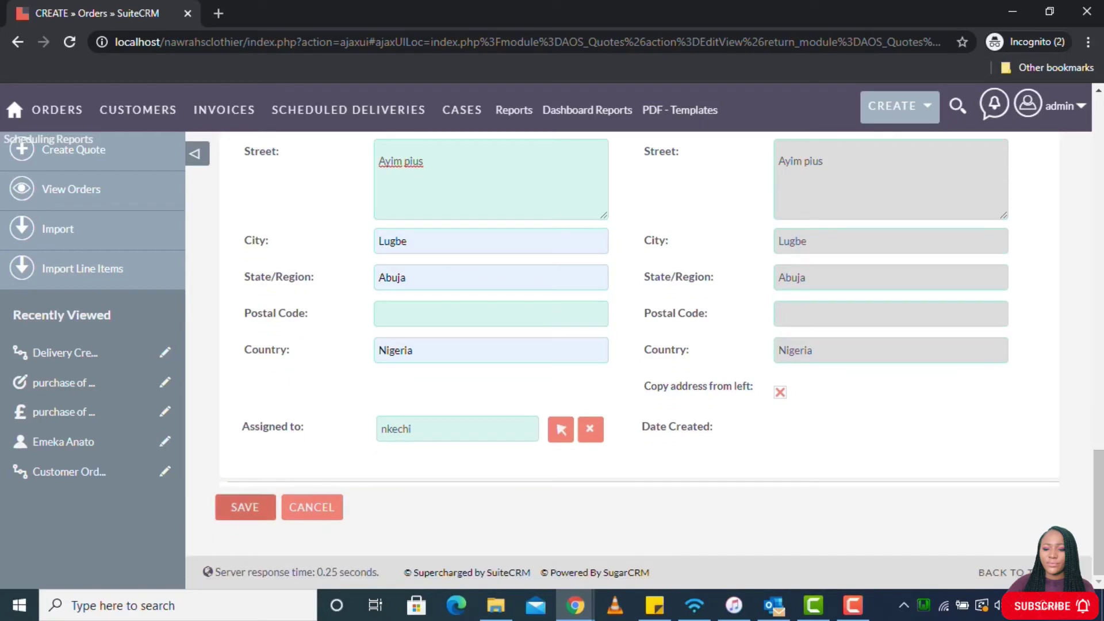
- Save the order and review its 98,450.00 grand total and matching addresses in the detail view
left_click(244, 507)
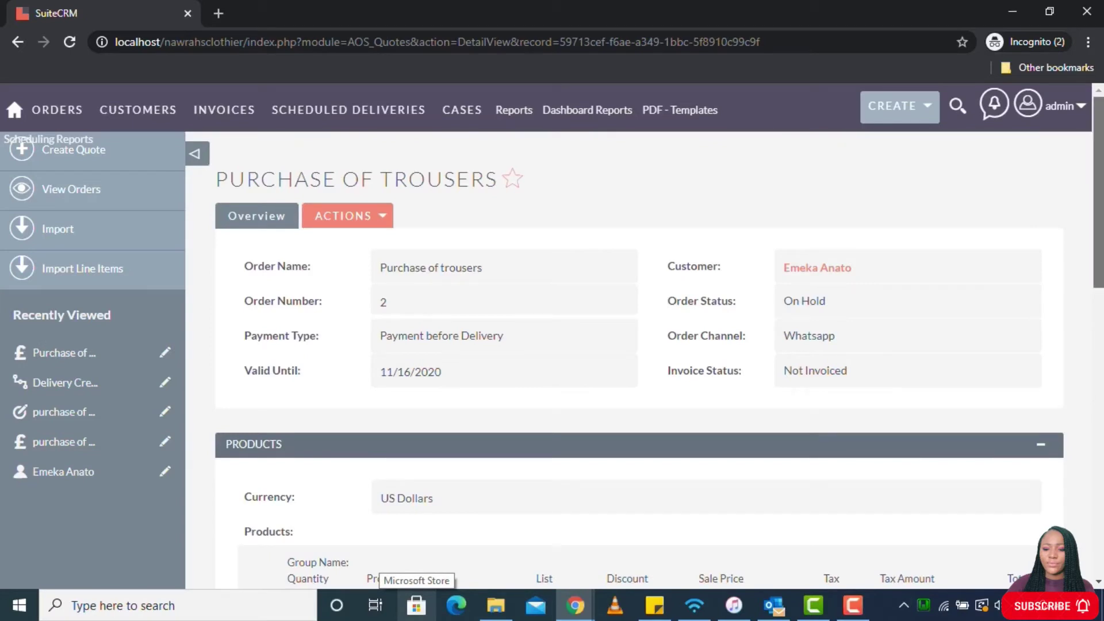
scroll(638, 345, "down", 1)
scroll(638, 345, "down", 3)
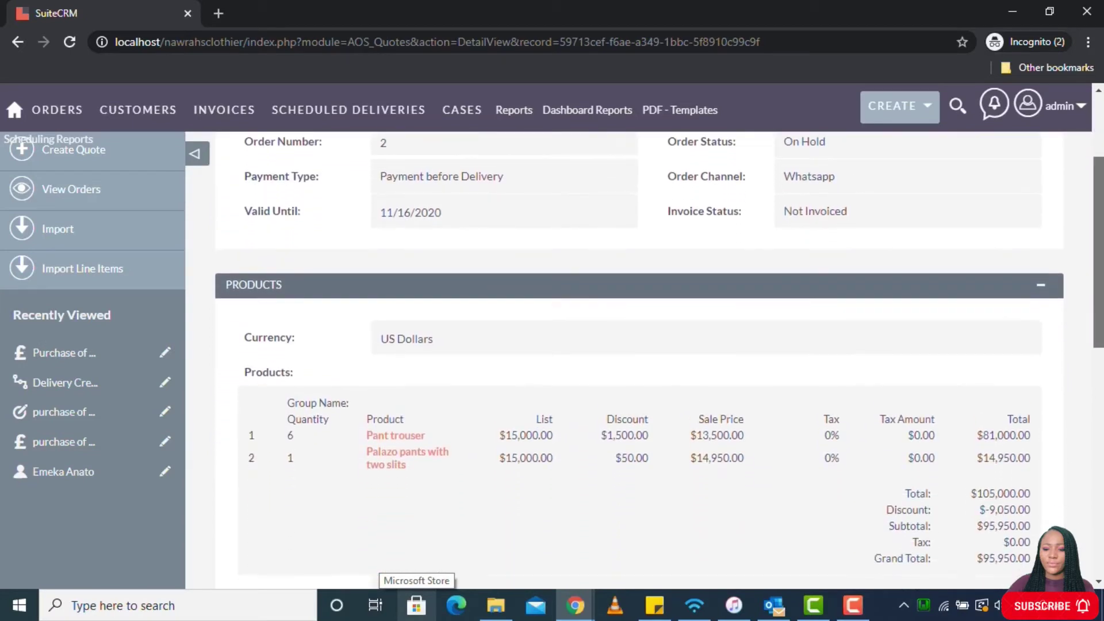
scroll(639, 345, "down", 4)
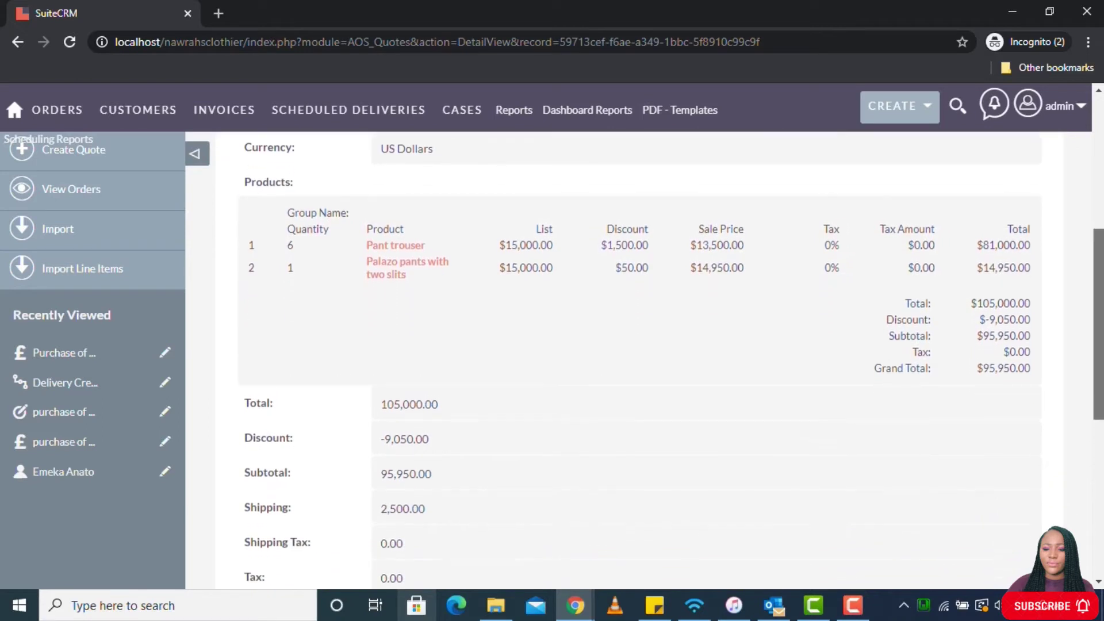
scroll(638, 345, "down", 3)
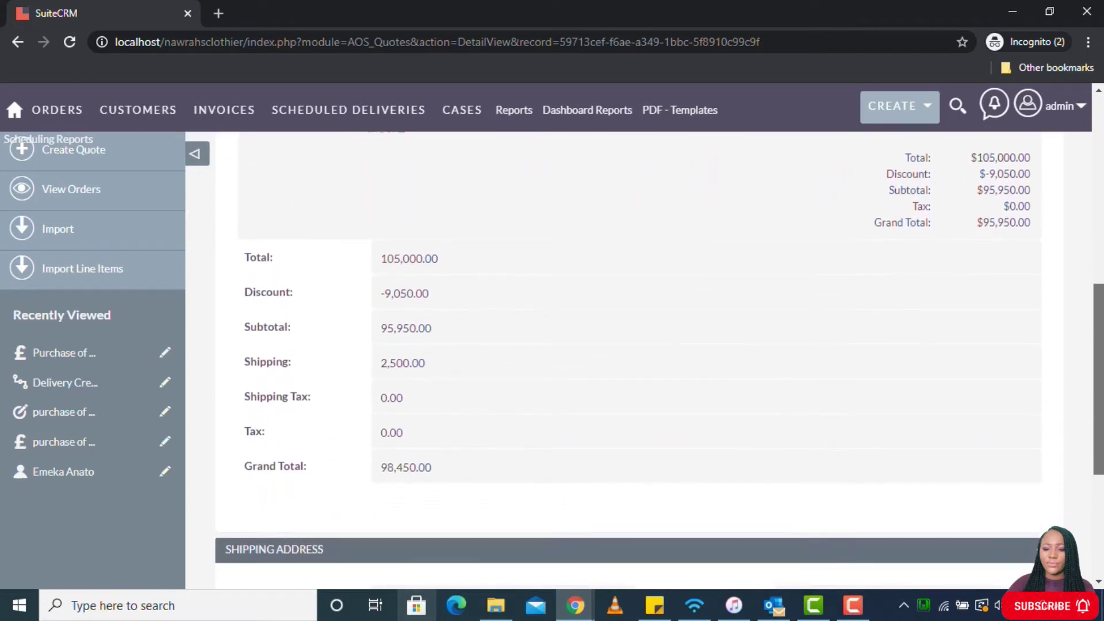
scroll(639, 345, "down", 4)
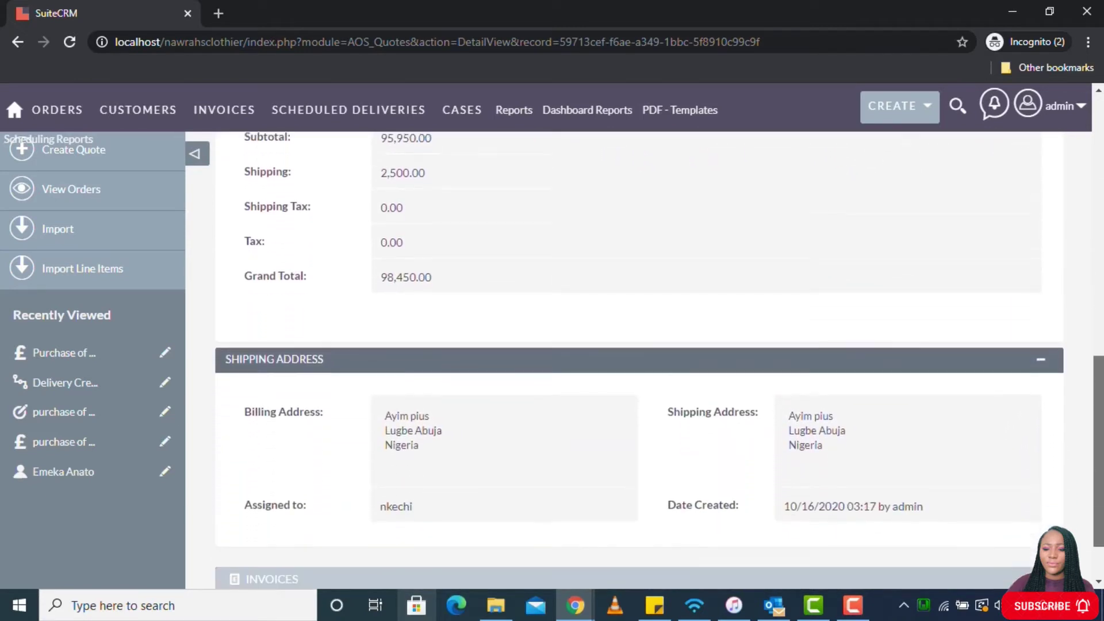
scroll(638, 345, "up", 10)
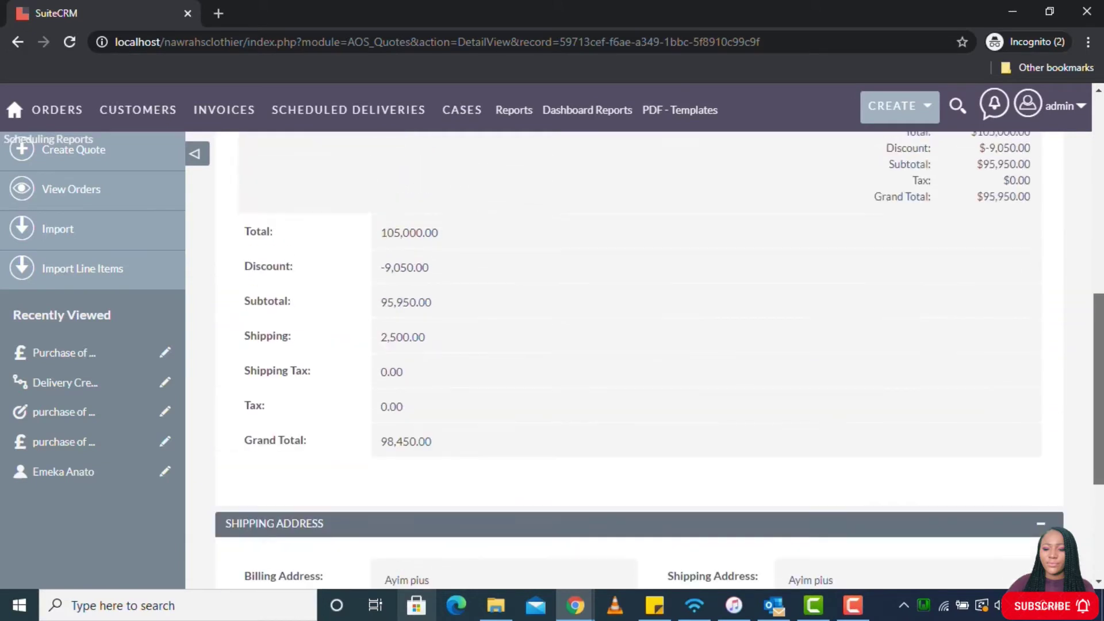
scroll(638, 345, "up", 1)
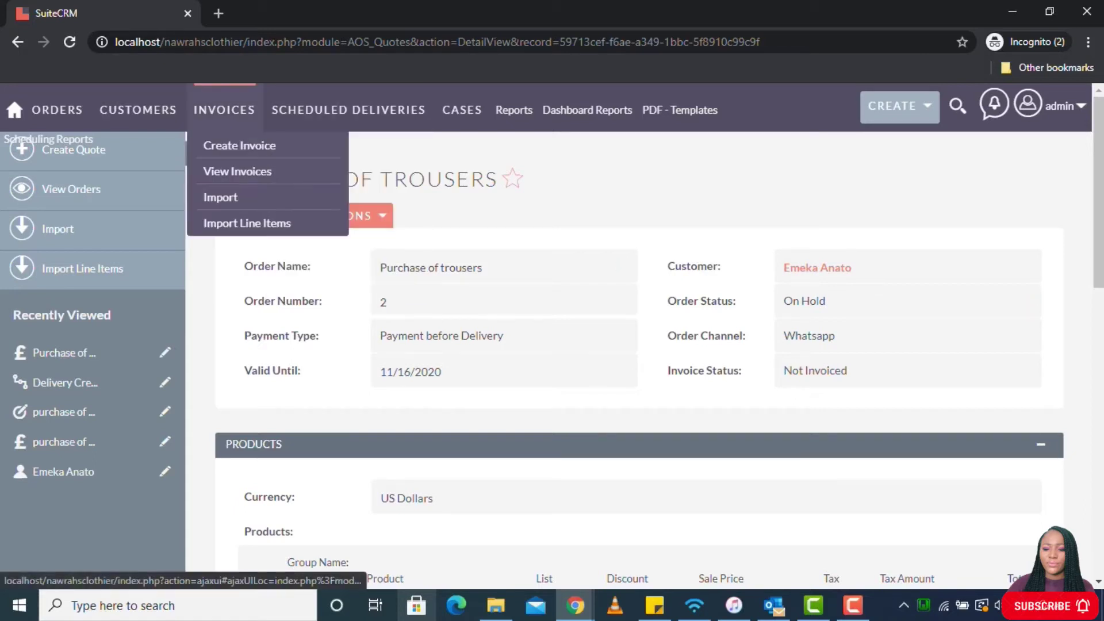
- Edit the Purchase of trousers order and save its Order Status as Confirmed instead of On Hold
mouse_move(57, 109)
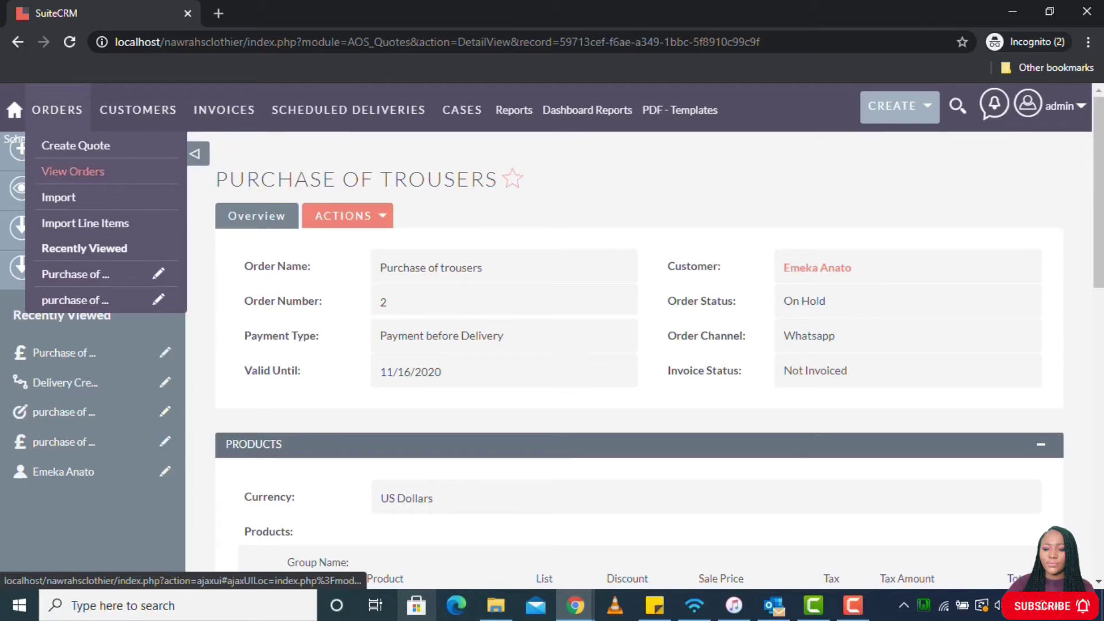
left_click(72, 170)
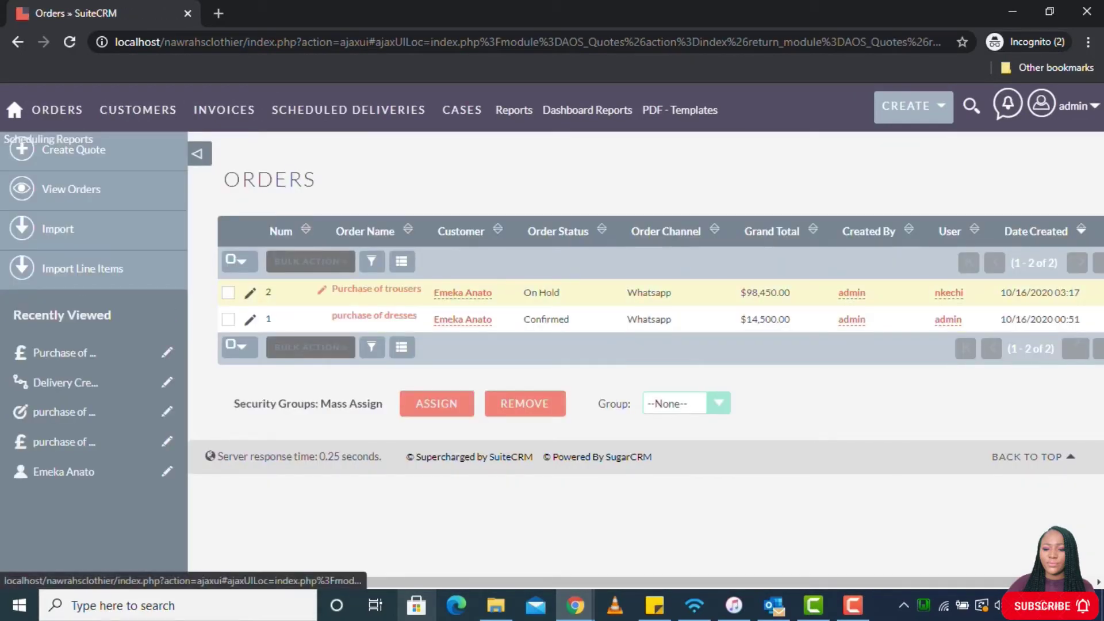
left_click(376, 288)
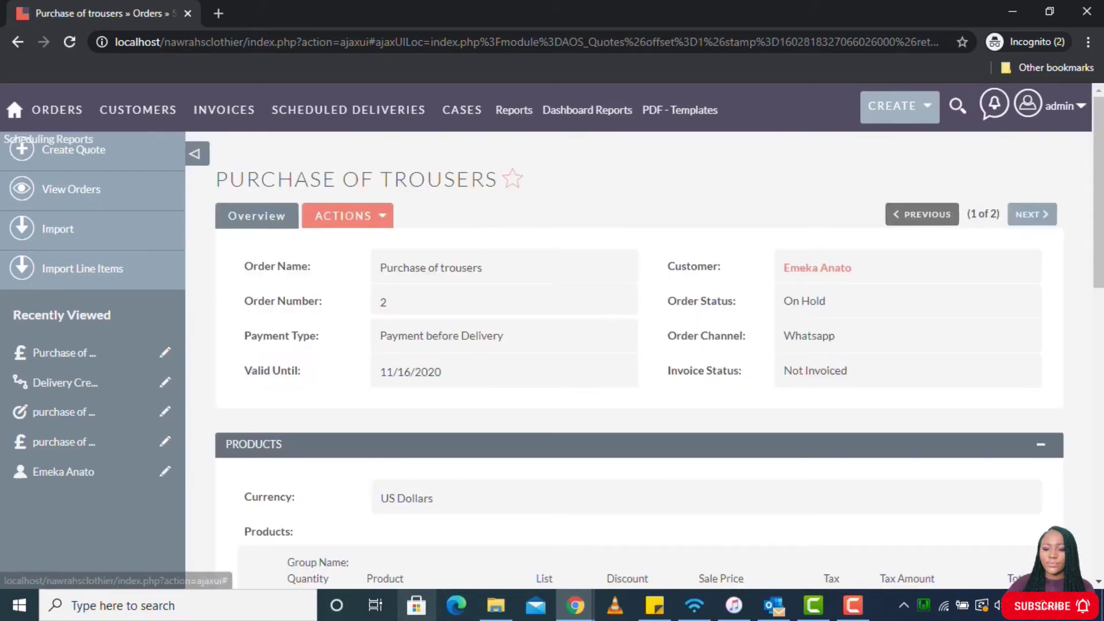
left_click(343, 216)
left_click(266, 244)
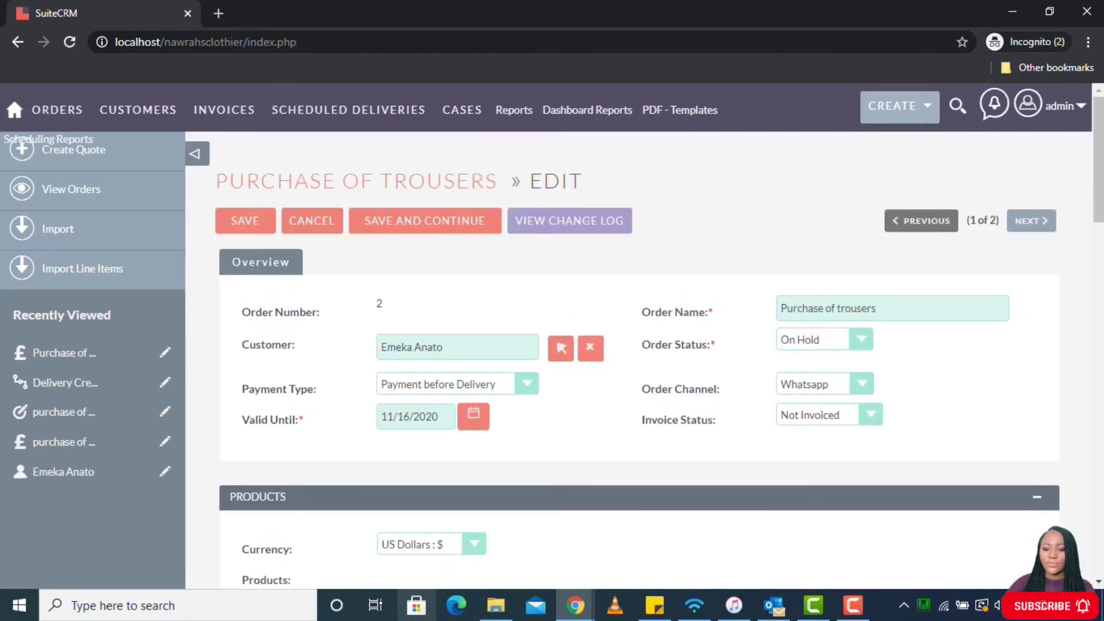
left_click(817, 340)
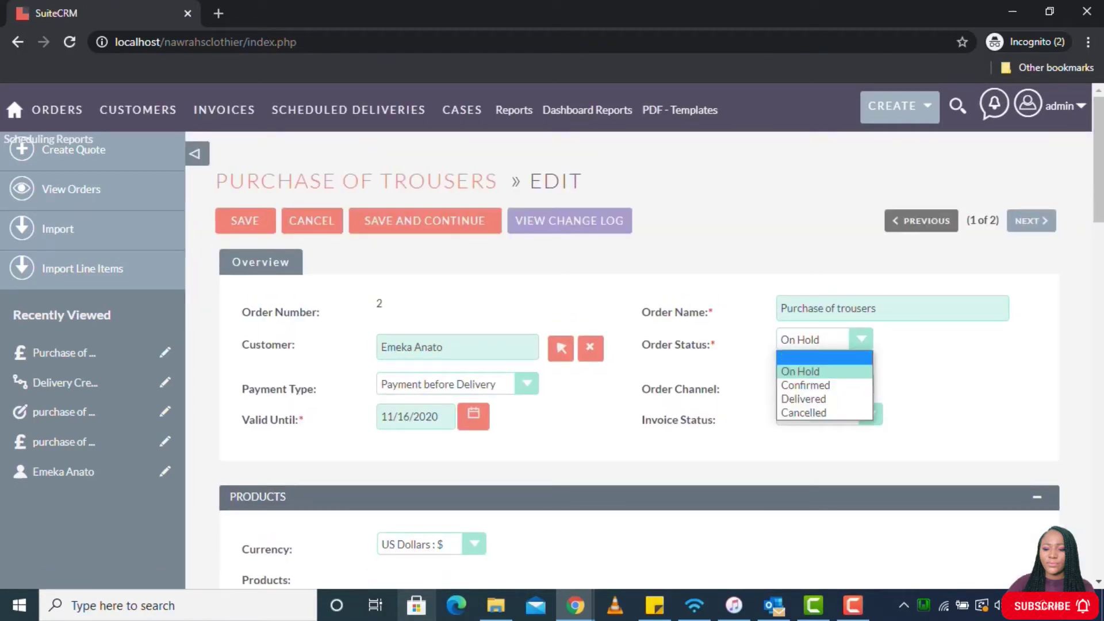
left_click(805, 384)
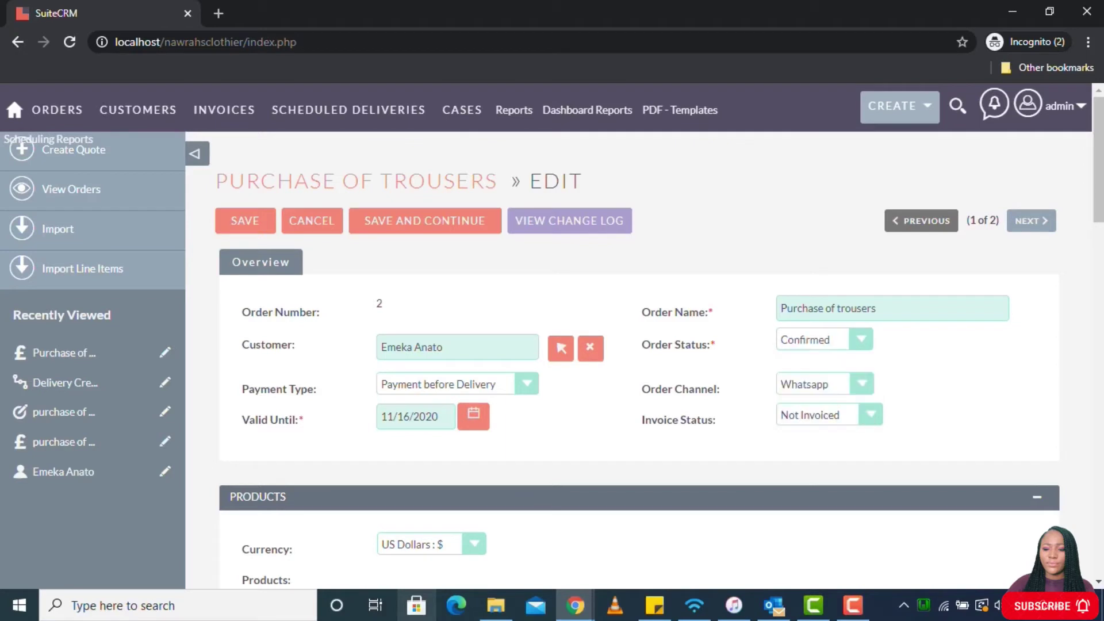
left_click(245, 221)
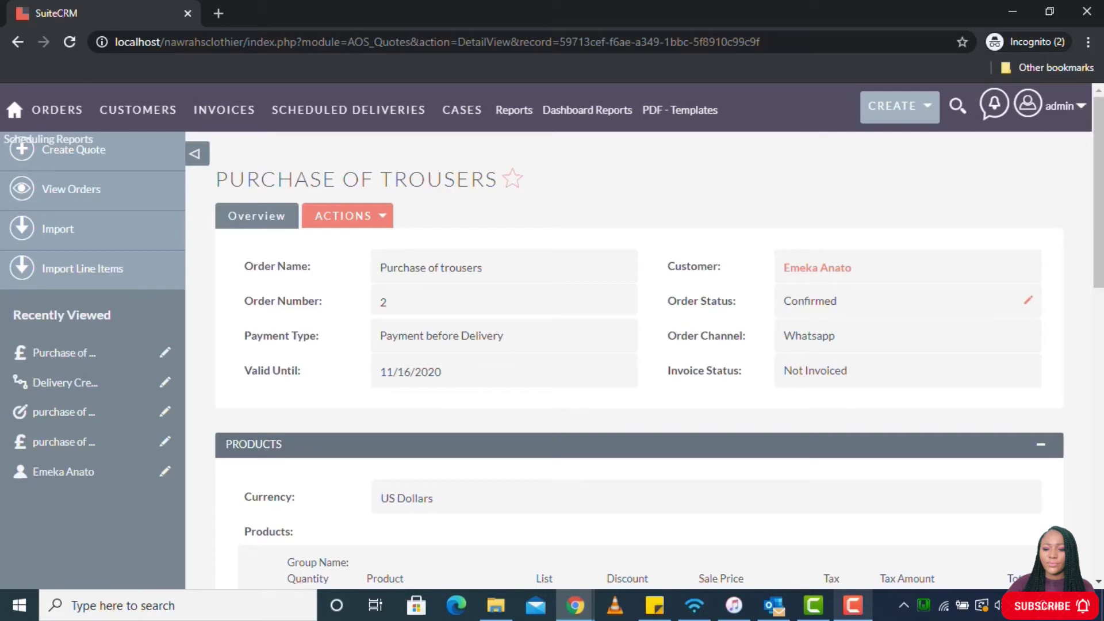
- Open the Purchase of trousers record from the Scheduled Deliveries list
mouse_move(348, 109)
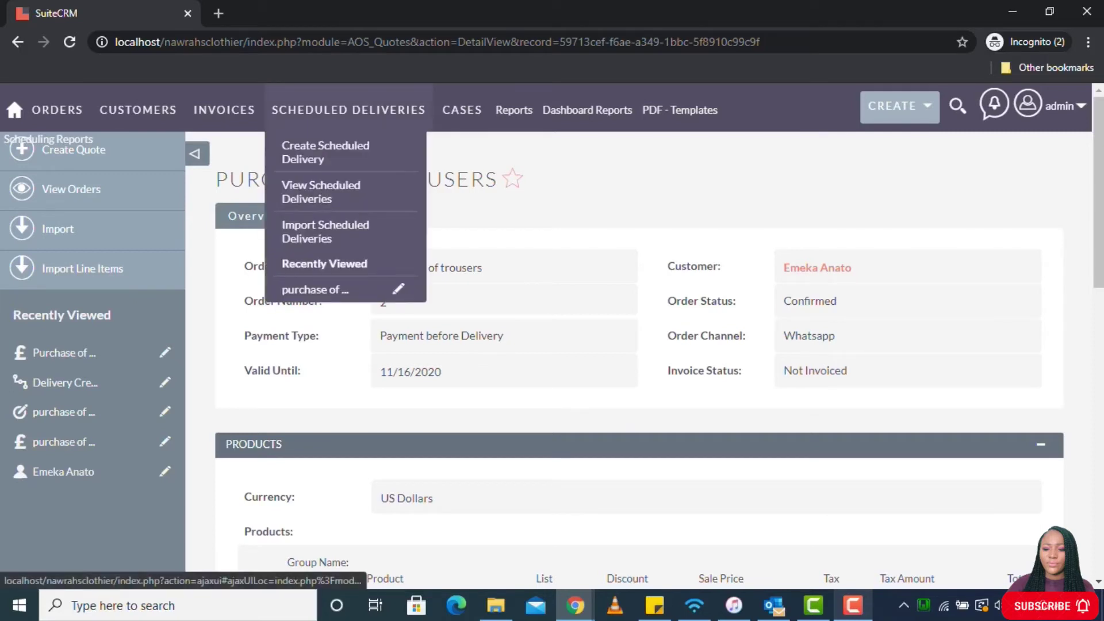
left_click(321, 192)
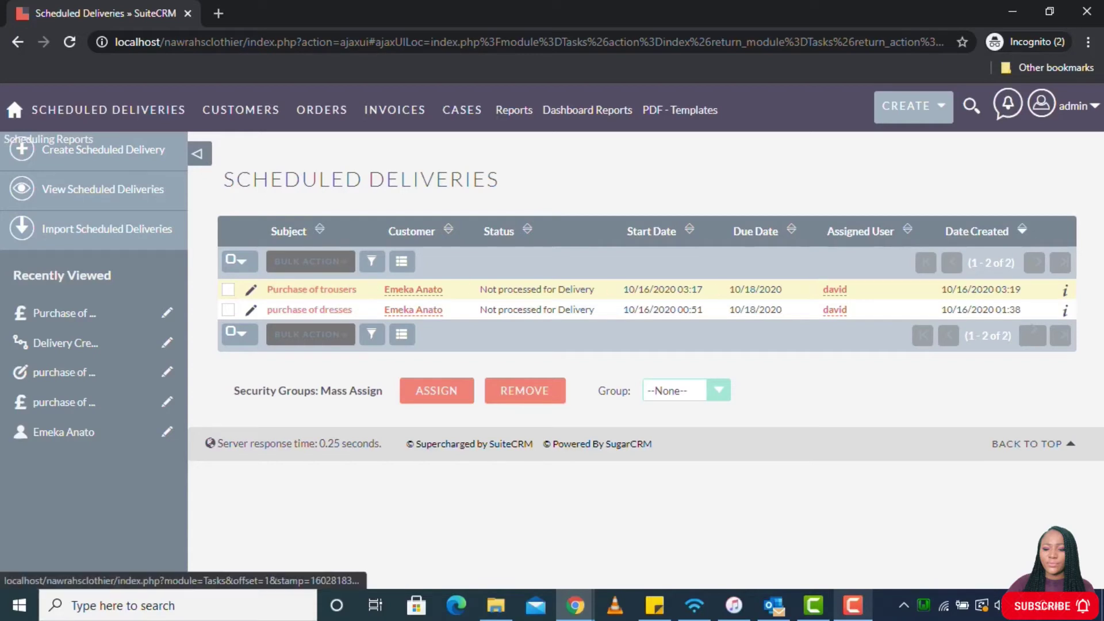
left_click(320, 290)
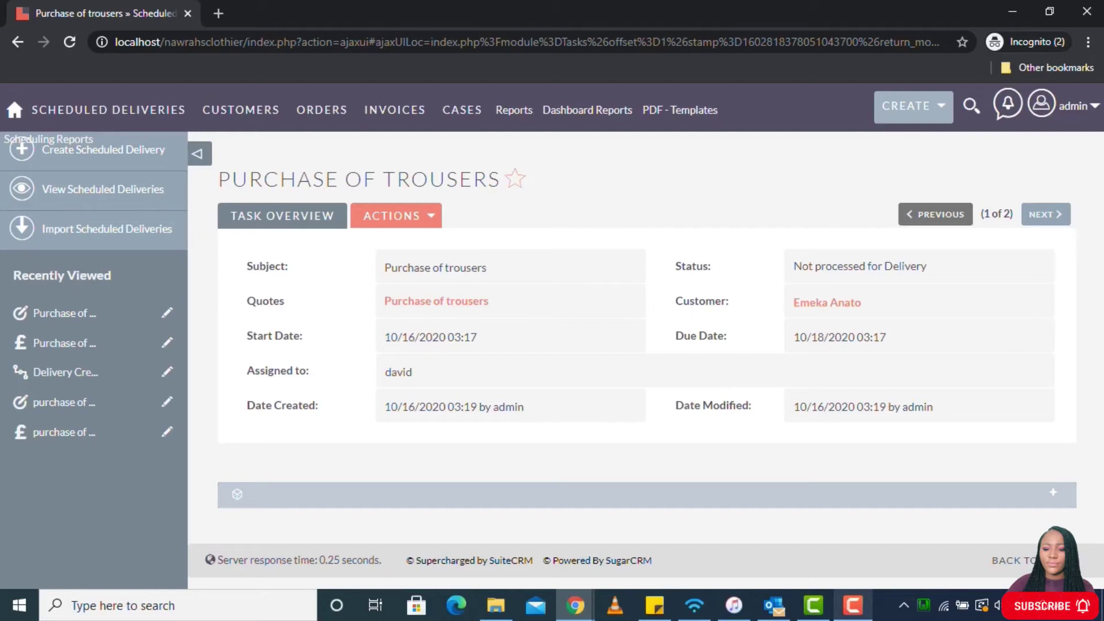
- Return to the Orders list, showing both orders Confirmed at $98,450.00 and $14,500.00
mouse_move(240, 109)
mouse_move(321, 109)
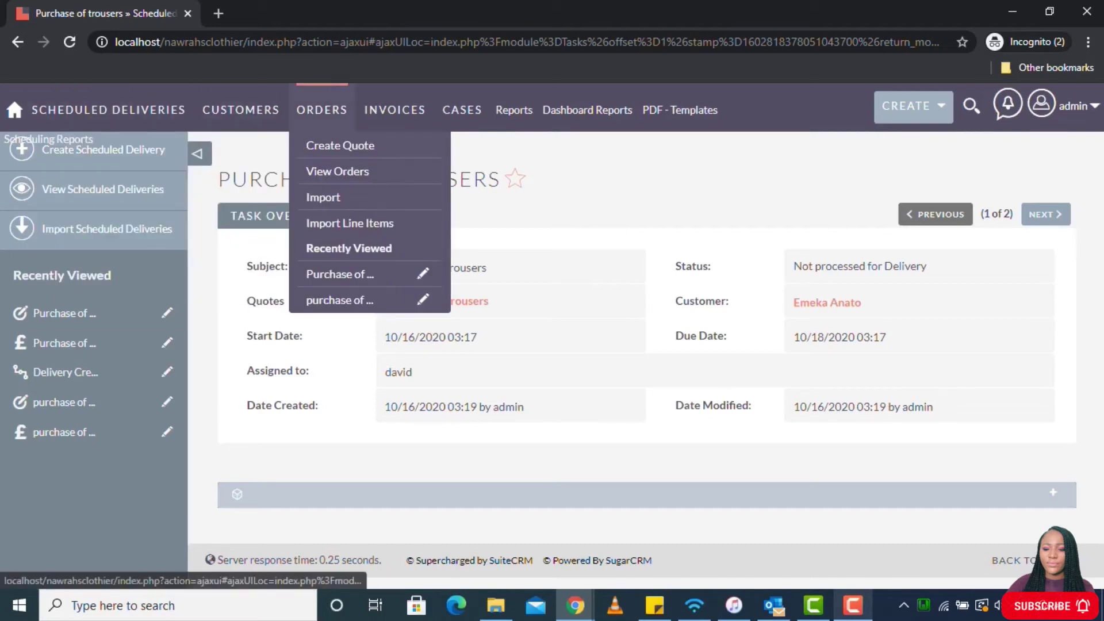
left_click(337, 171)
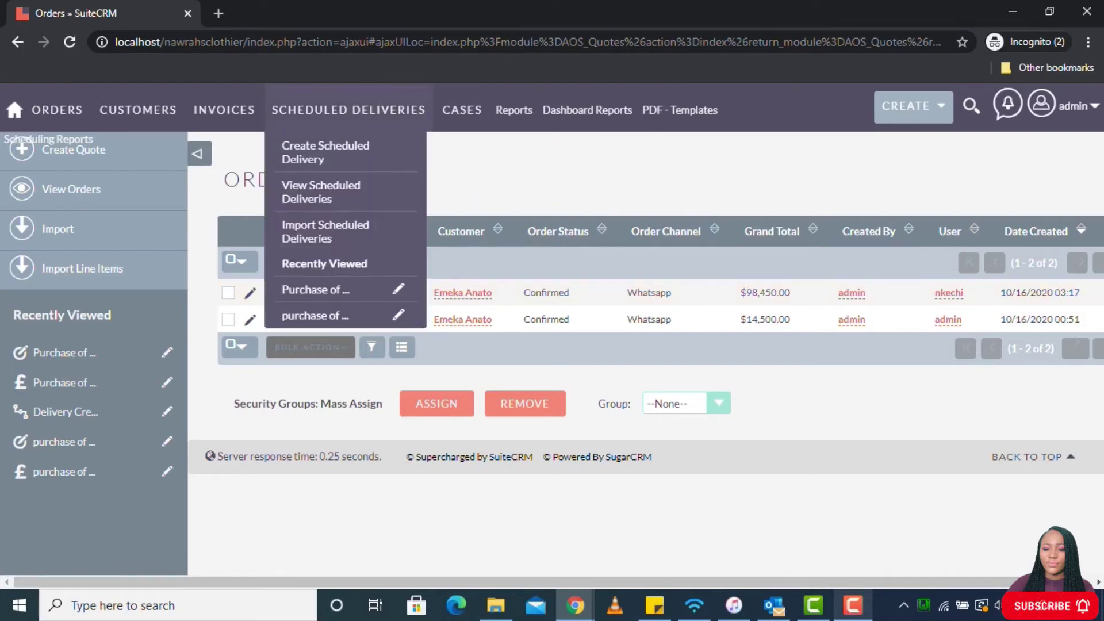
- Open the customer's record and expand its Orders subpanel listing Purchase of trousers and purchase of dresses
mouse_move(348, 109)
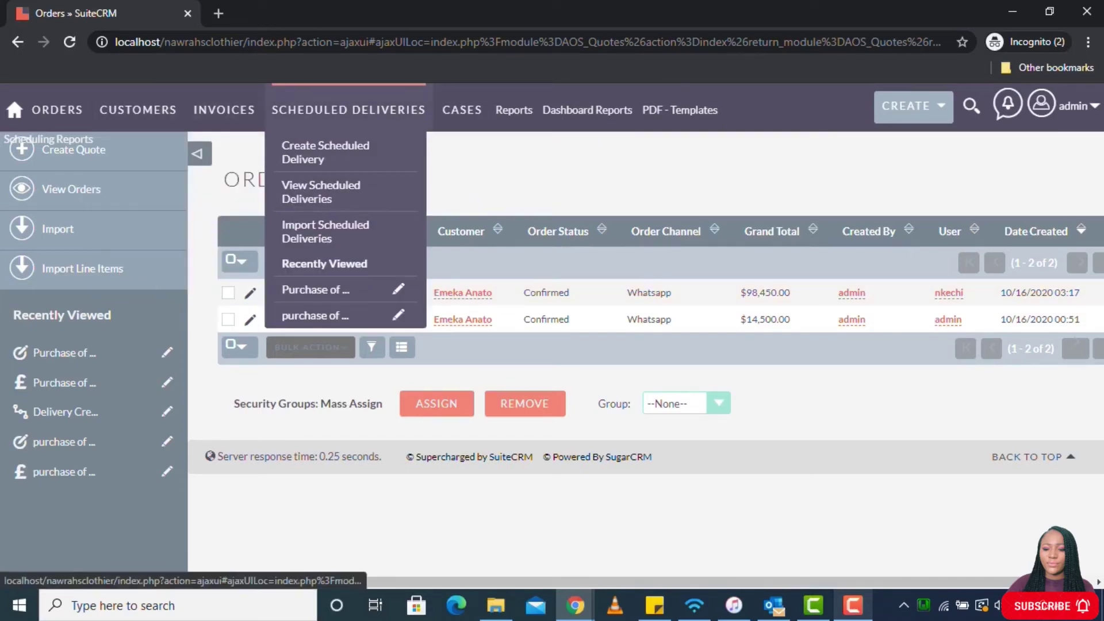
mouse_move(462, 109)
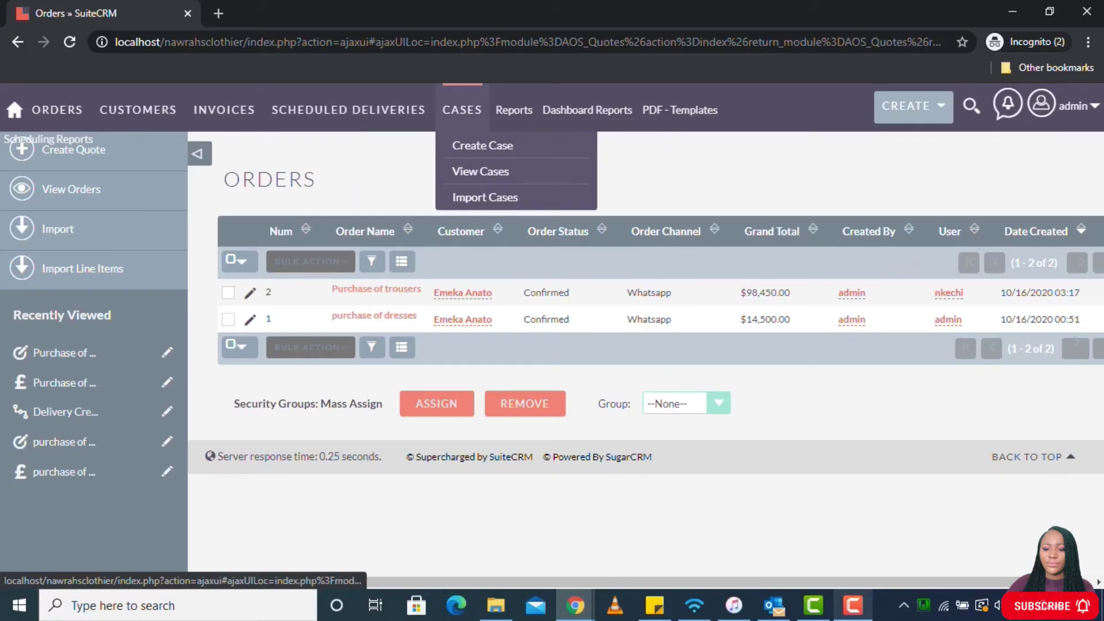
mouse_move(138, 109)
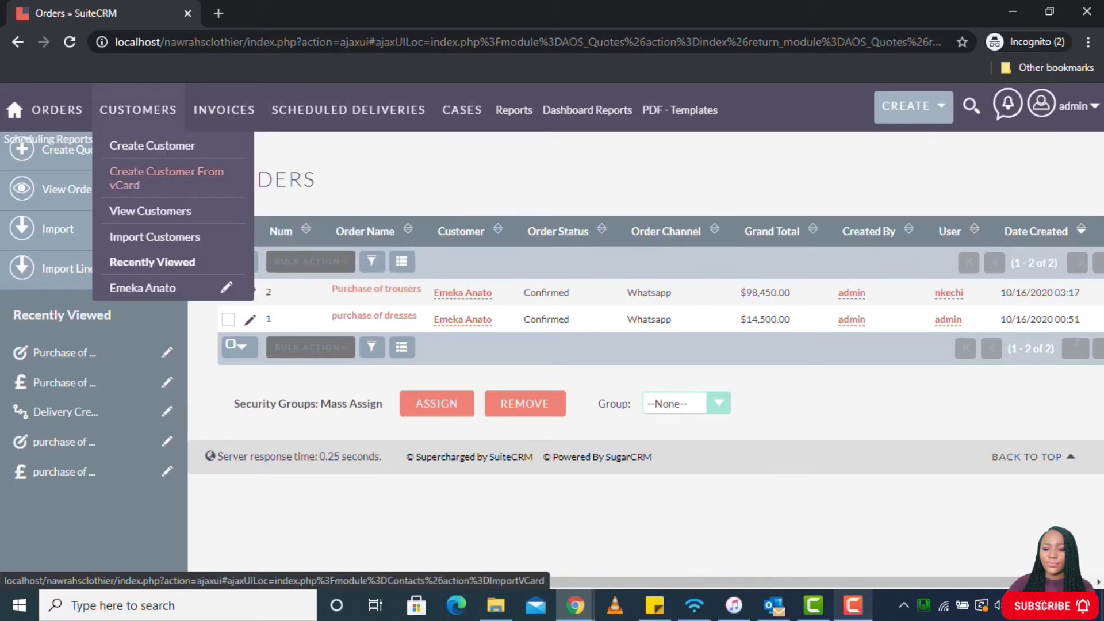
left_click(150, 211)
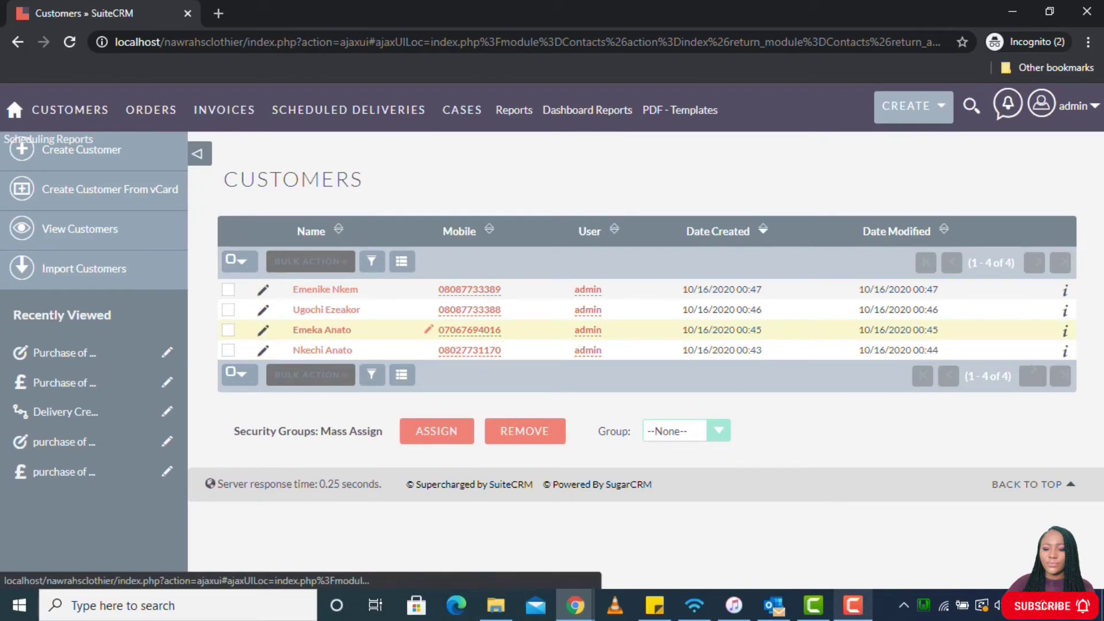
left_click(322, 330)
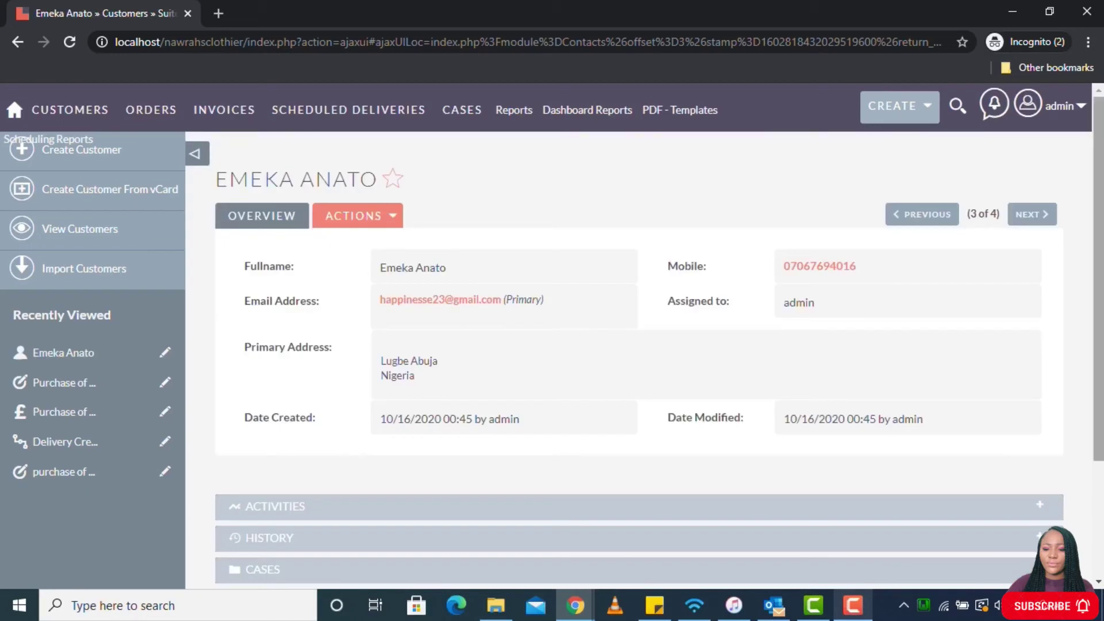
scroll(639, 357, "down", 3)
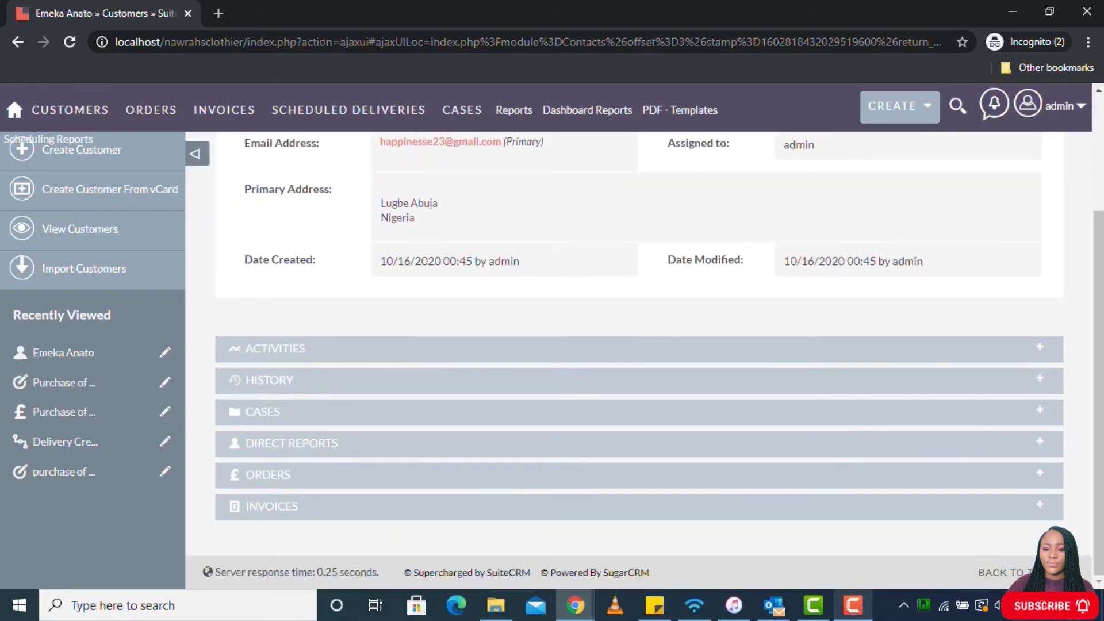
left_click(268, 475)
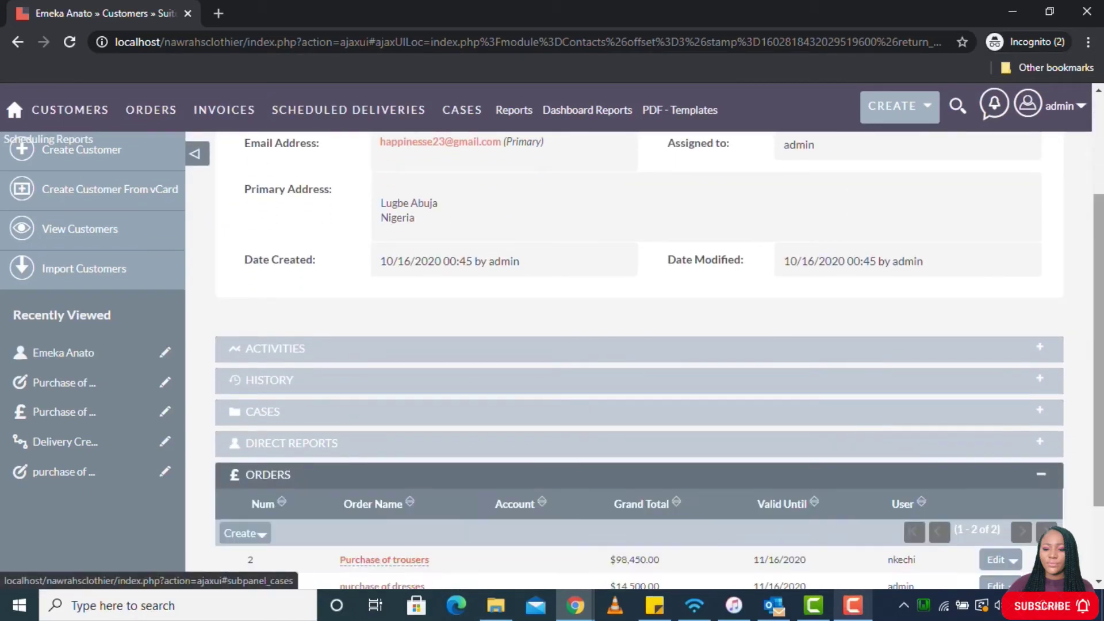
scroll(639, 356, "down", 2)
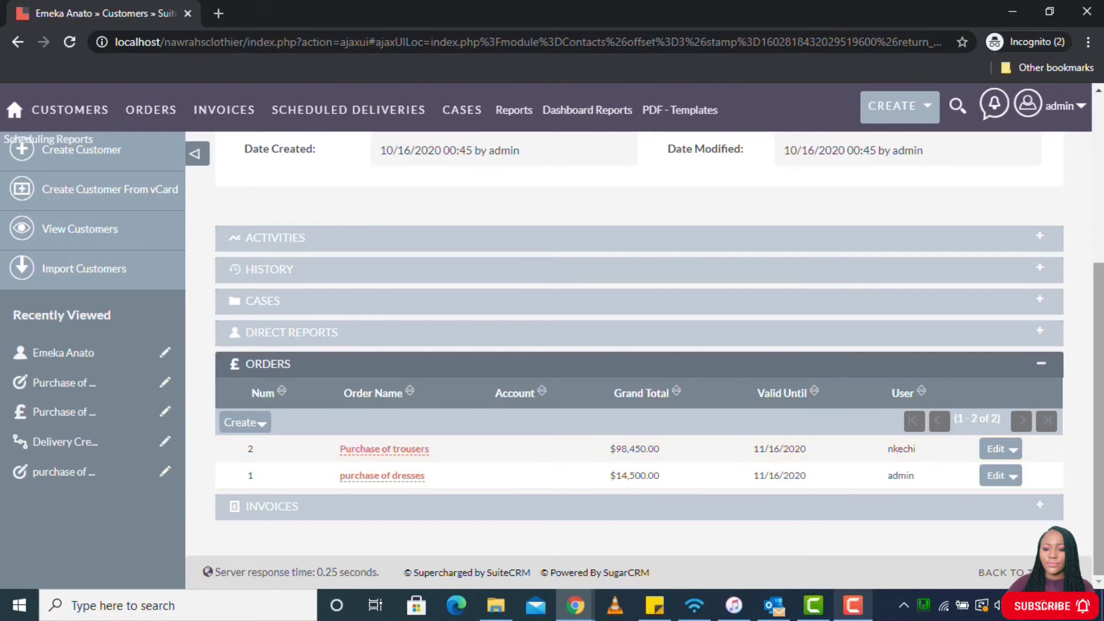
scroll(639, 357, "up", 2)
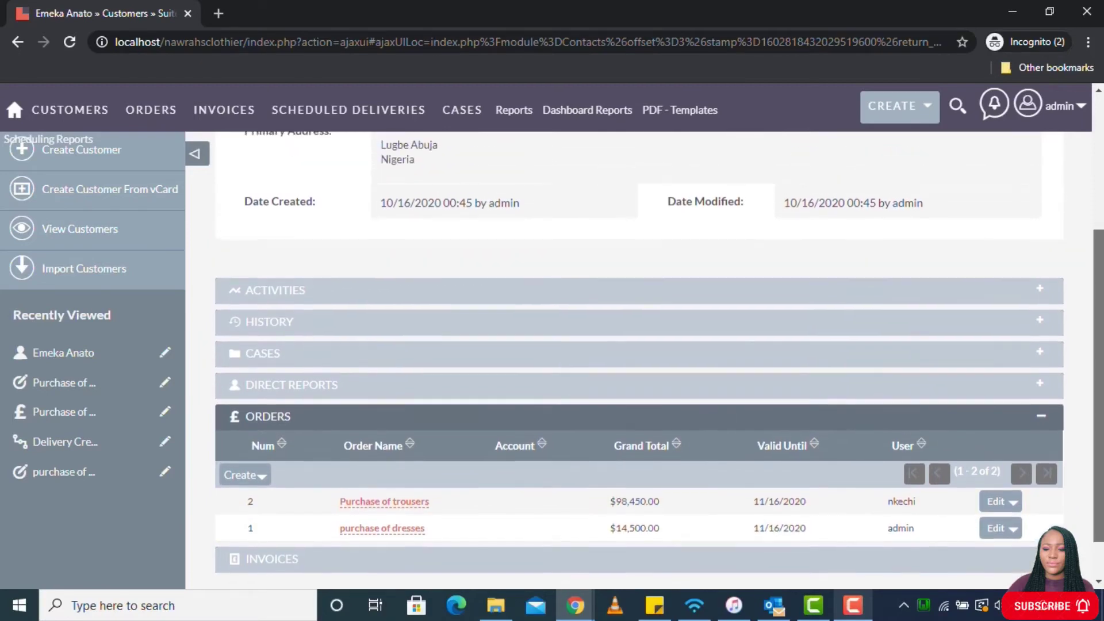
scroll(638, 356, "up", 1)
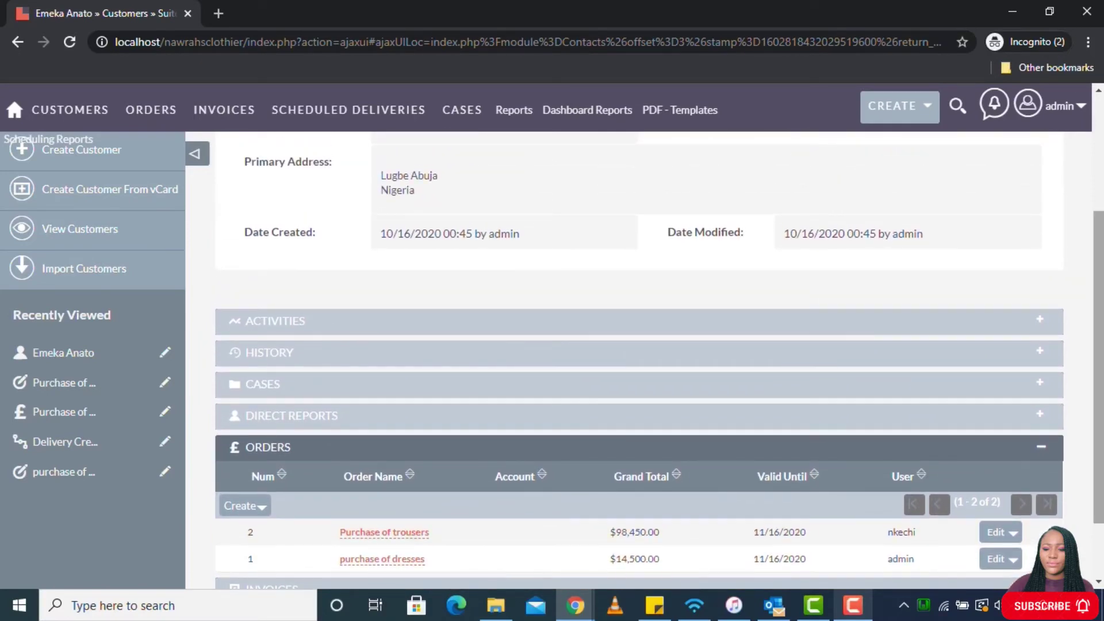
- Expand the customer's Cases subpanel and open a blank quick-create case, checking Subject, Order Name, Status and State
left_click(262, 384)
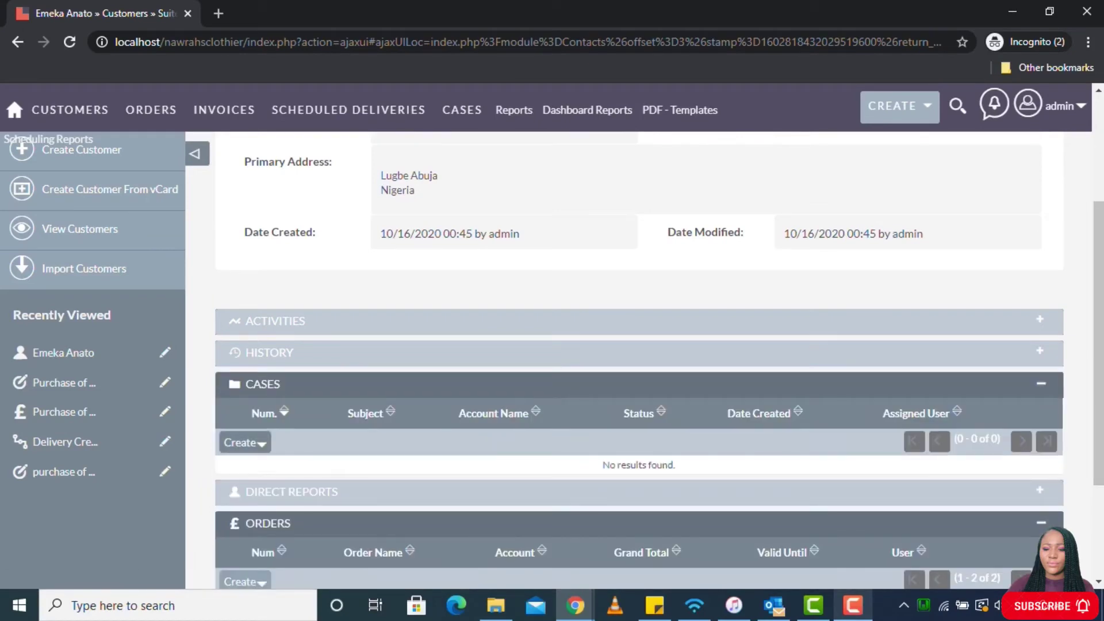
left_click(245, 442)
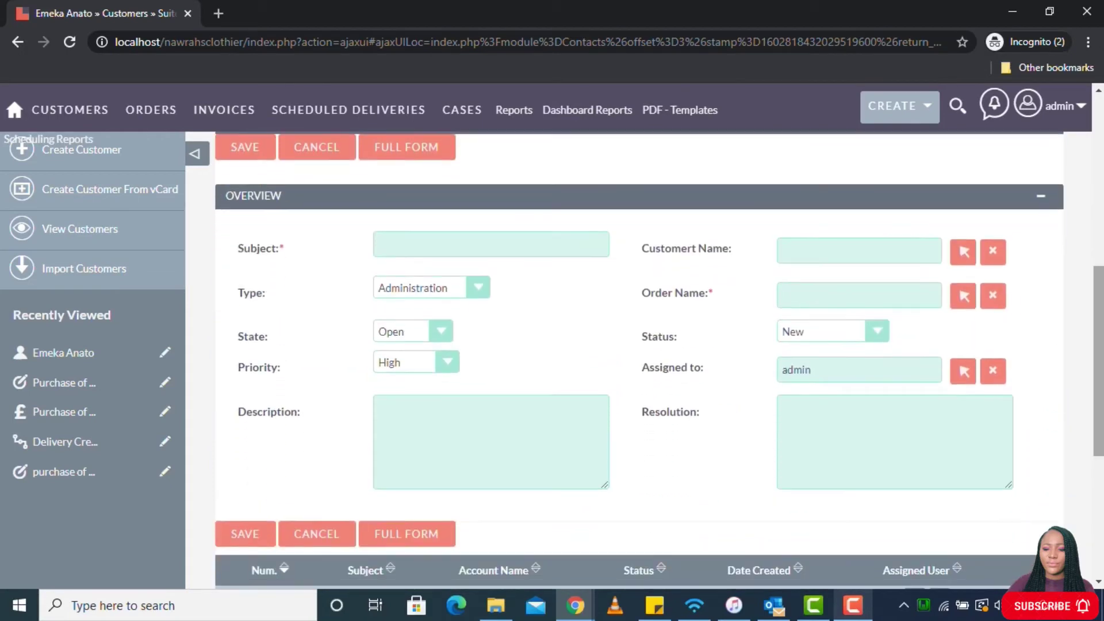
left_click(491, 244)
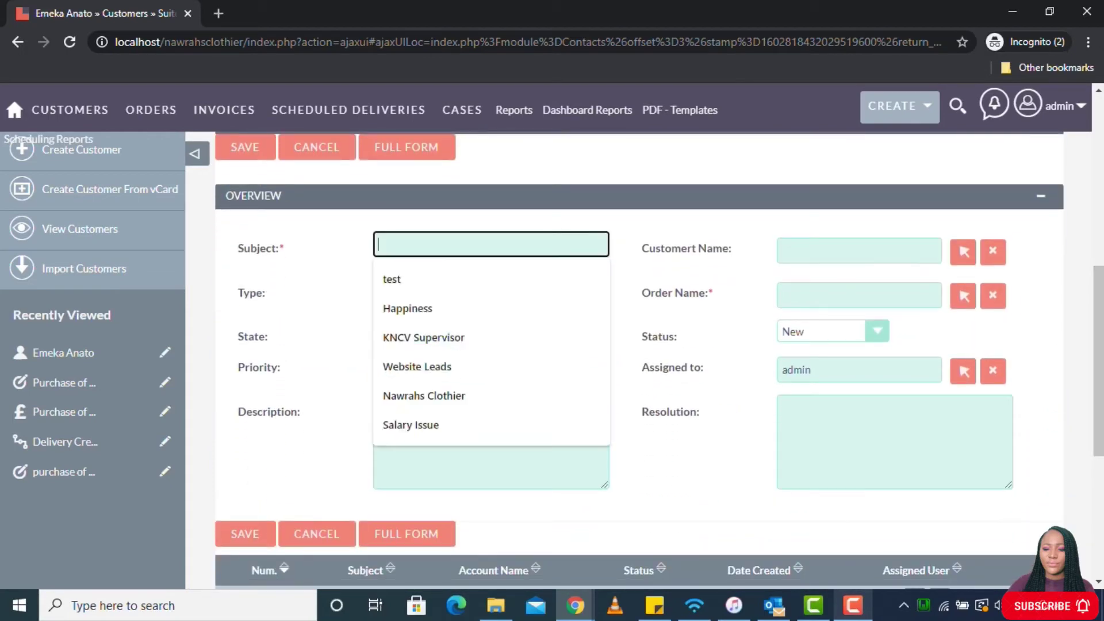
left_click(859, 295)
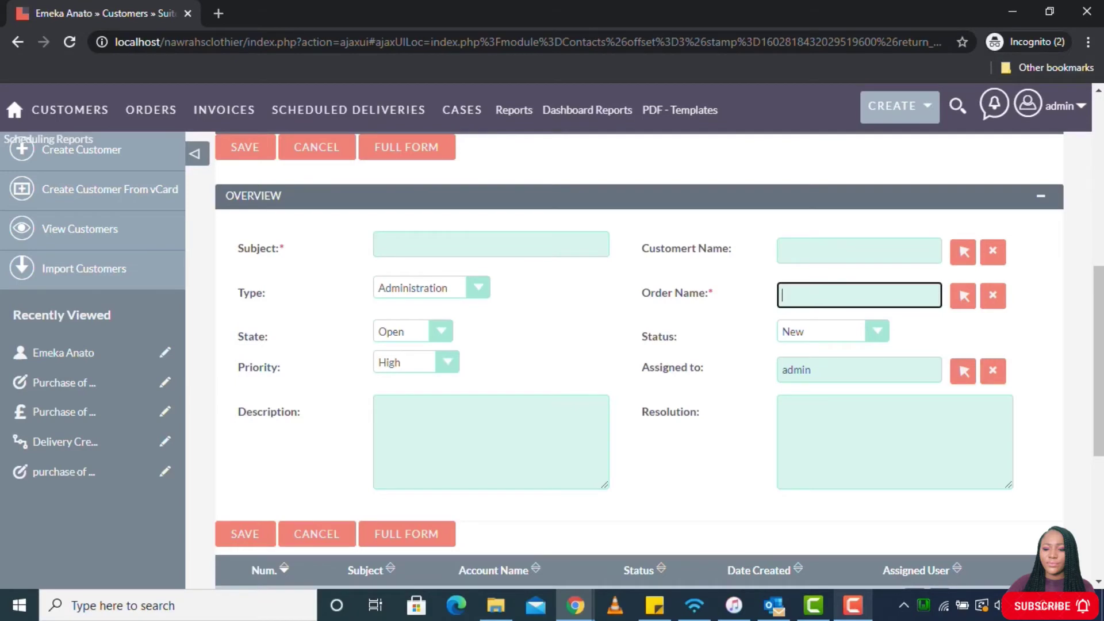
left_click(833, 331)
left_click(412, 331)
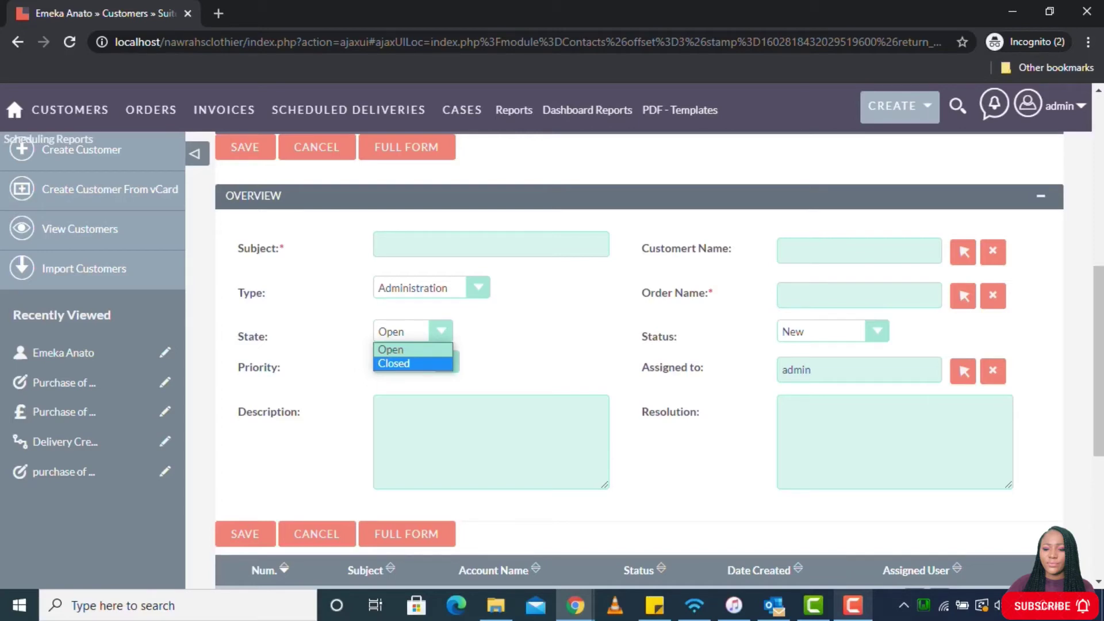
scroll(639, 360, "up", 3)
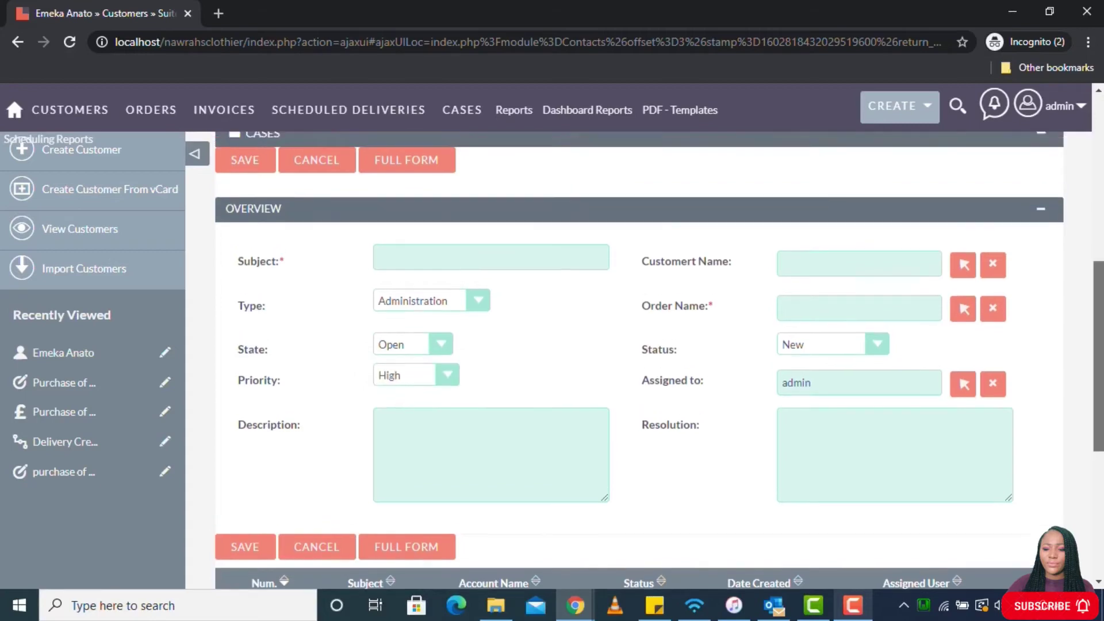
scroll(638, 360, "up", 5)
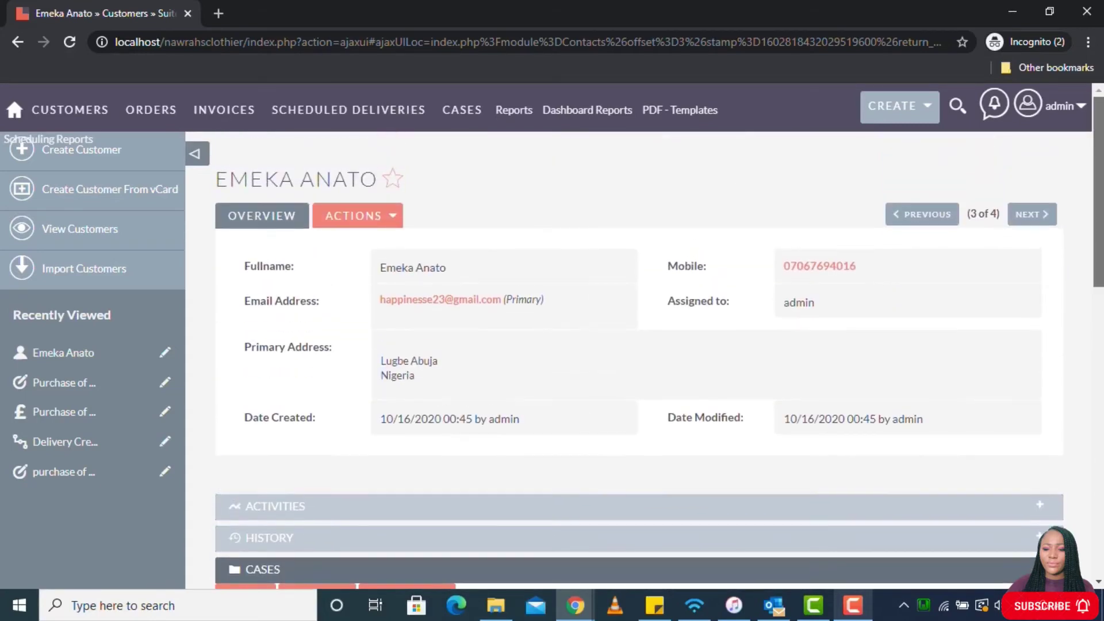
- Open the Purchase of trousers order and convert it to an invoice
mouse_move(151, 109)
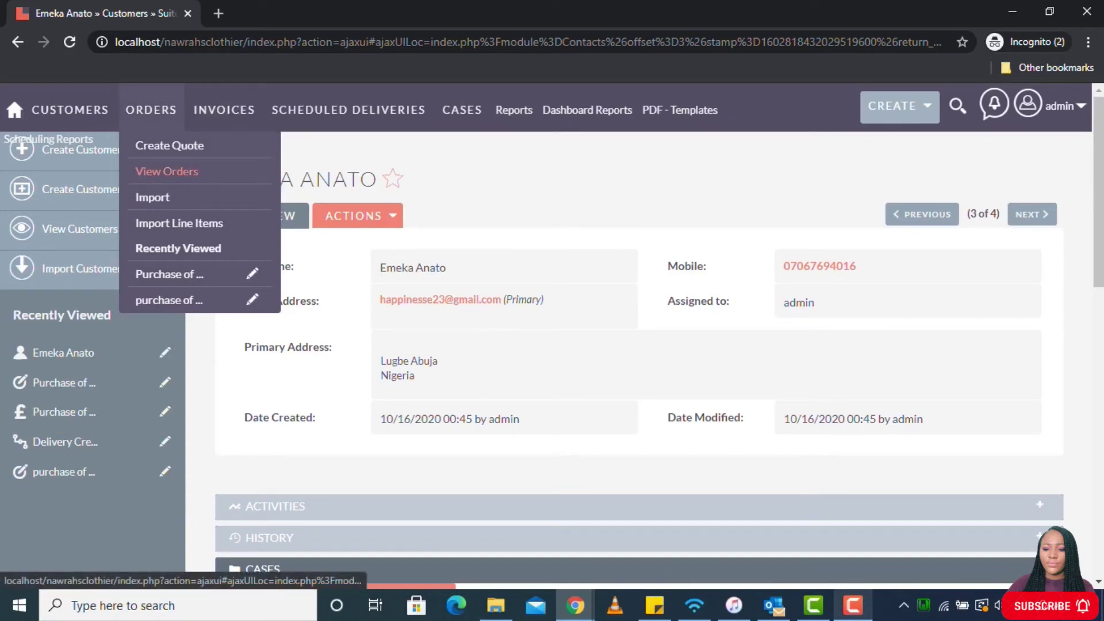
left_click(167, 172)
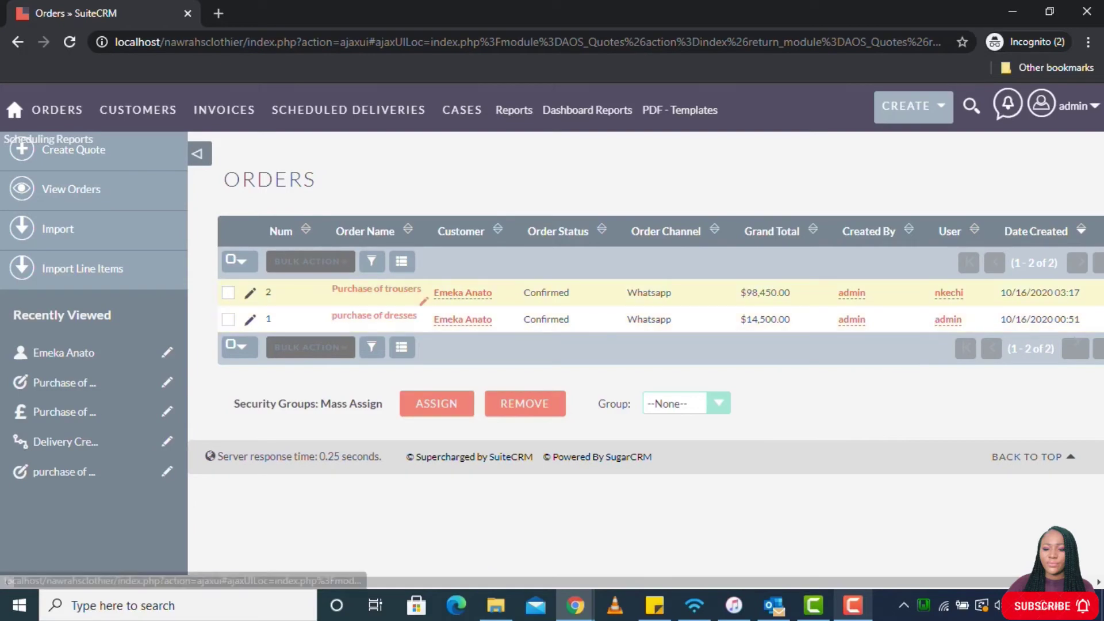
left_click(376, 289)
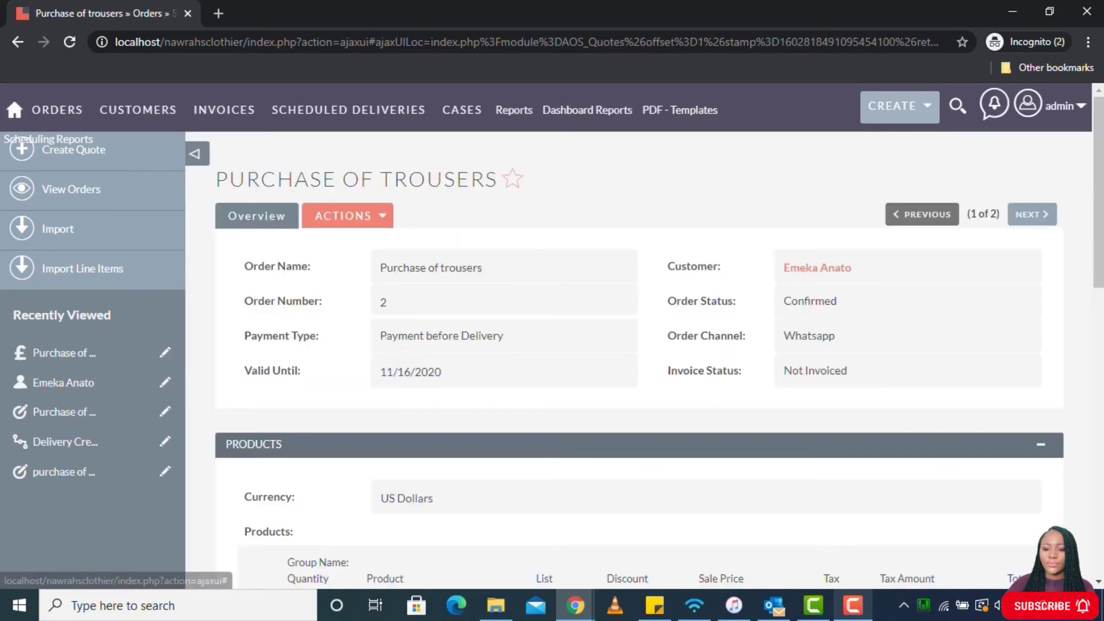
left_click(343, 215)
left_click(299, 485)
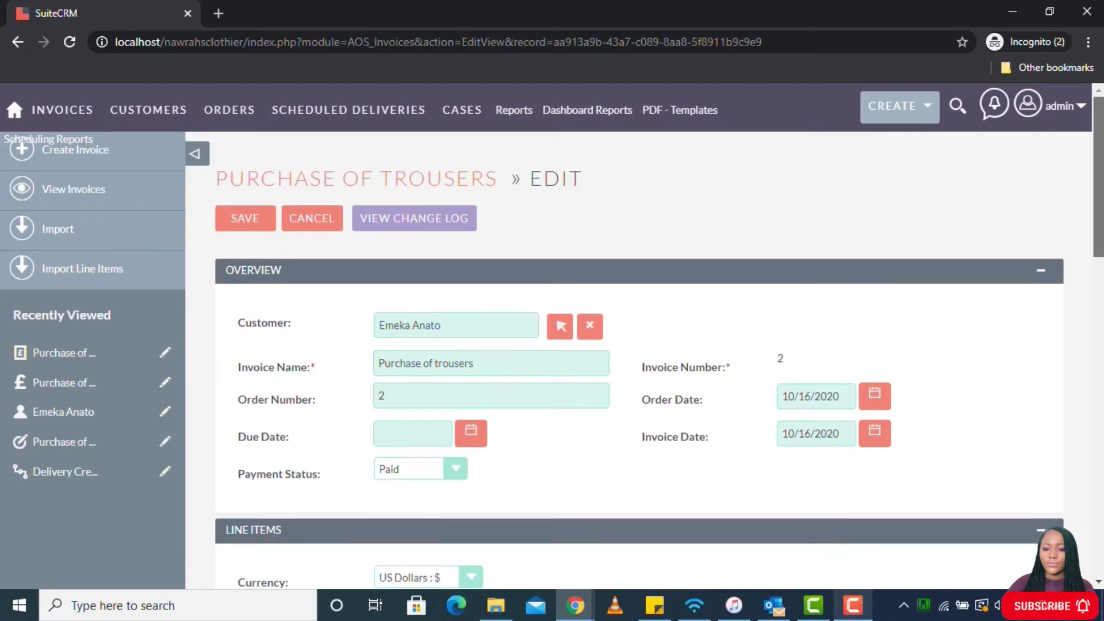
- Review the invoice line items and save it with a 98,450.00 grand total
scroll(638, 345, "down", 2)
scroll(638, 345, "down", 1)
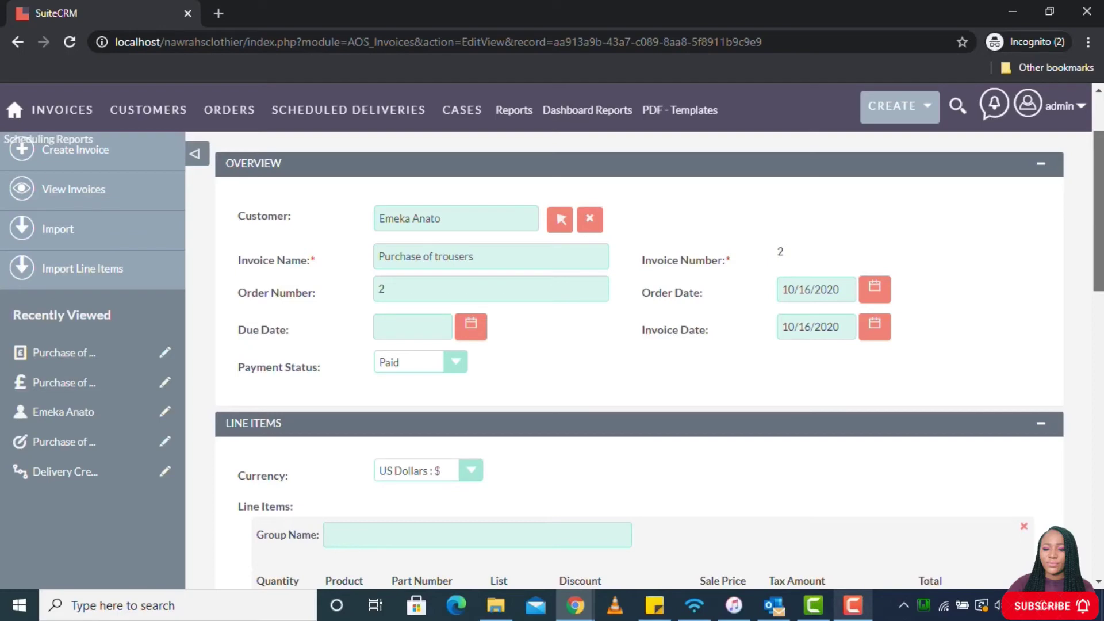
scroll(638, 345, "down", 1)
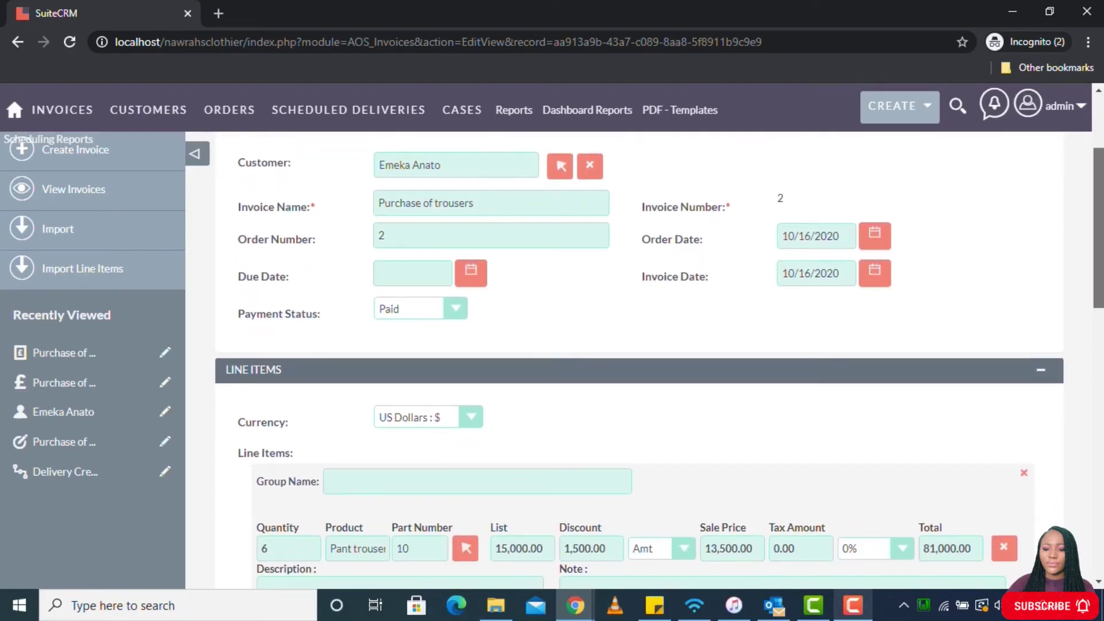
scroll(639, 345, "down", 5)
scroll(638, 345, "down", 5)
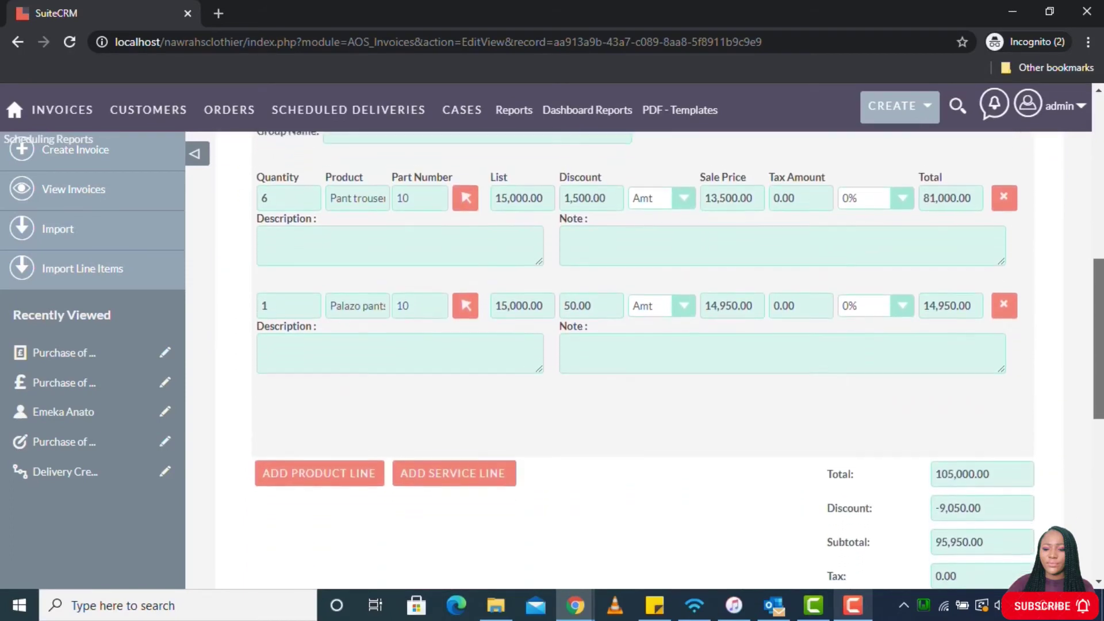
scroll(638, 345, "down", 6)
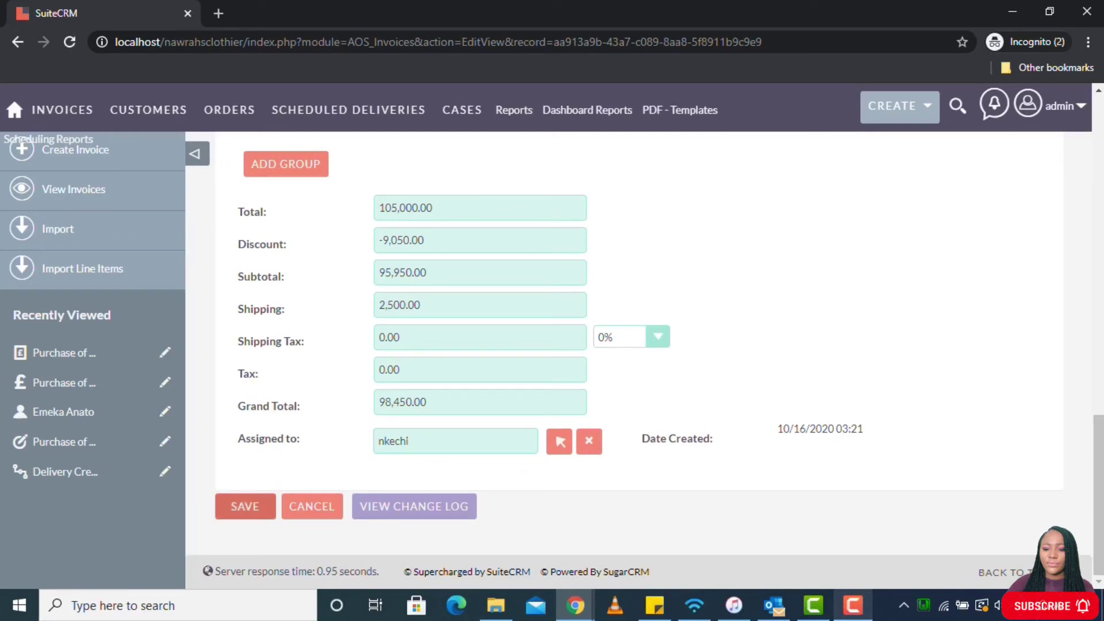
left_click(244, 506)
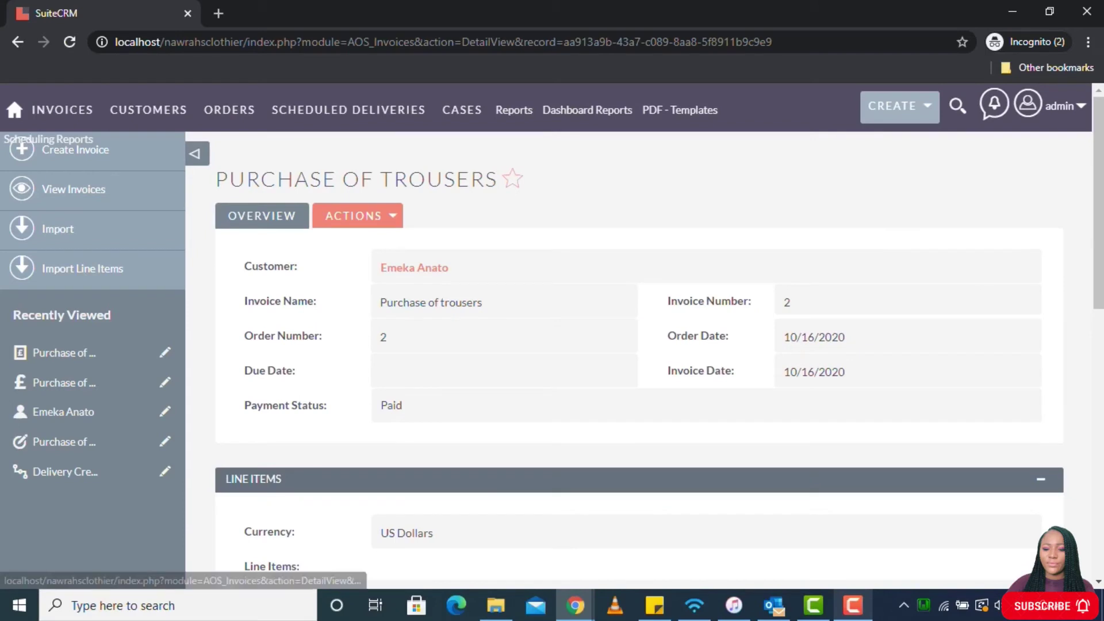
- Print the Purchase of trousers invoice as a PDF, which opens in a new browser tab
left_click(353, 215)
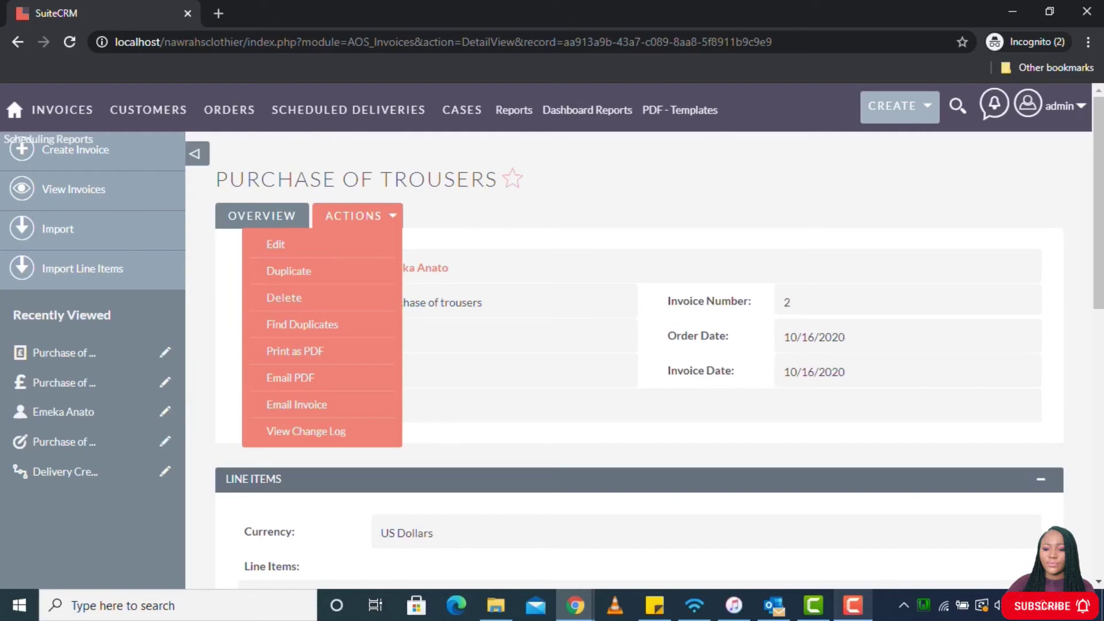
left_click(295, 350)
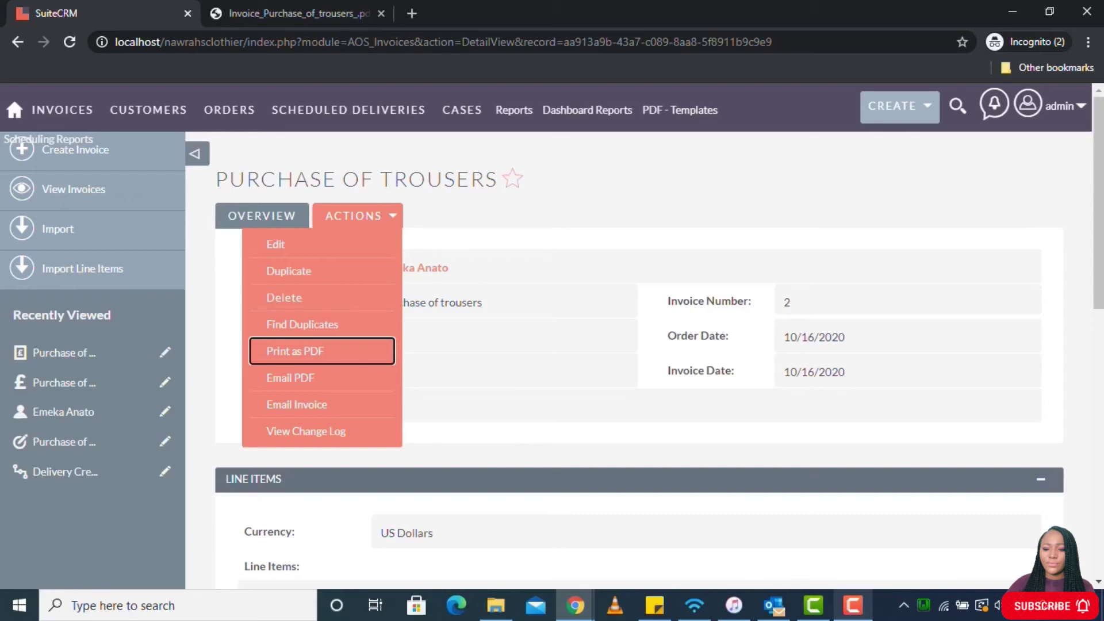
mouse_move(62, 109)
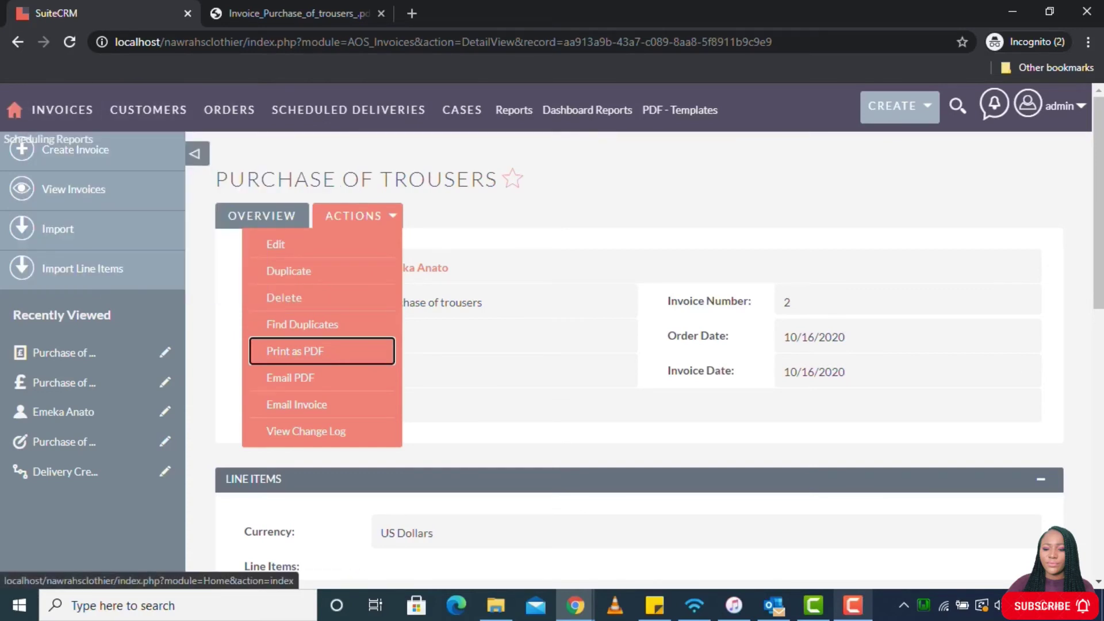
key("Return")
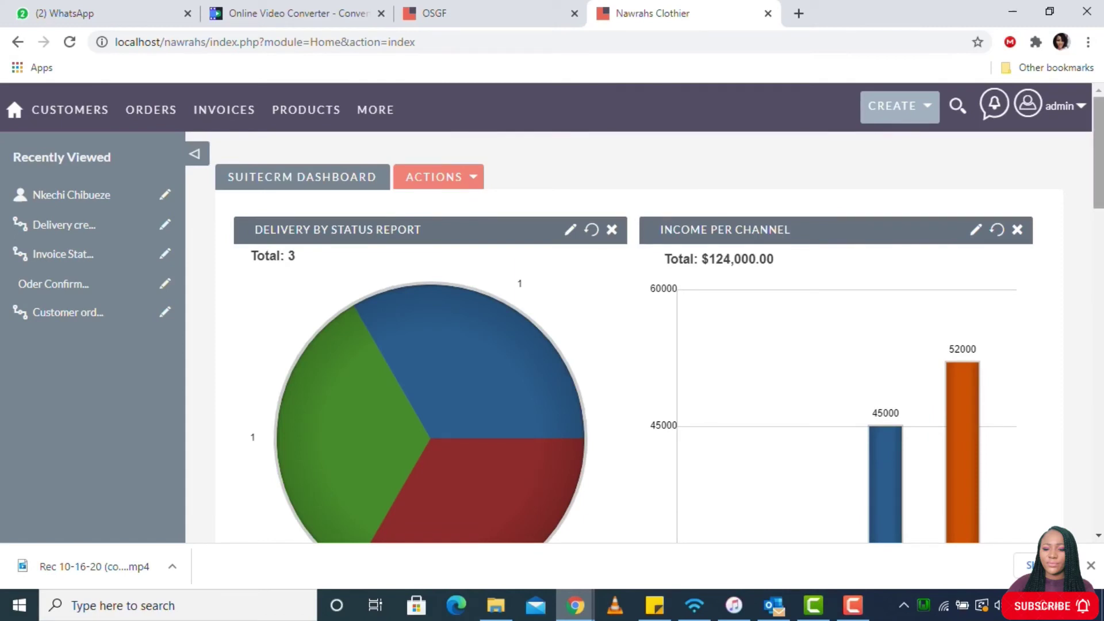
scroll(659, 320, "down", 2)
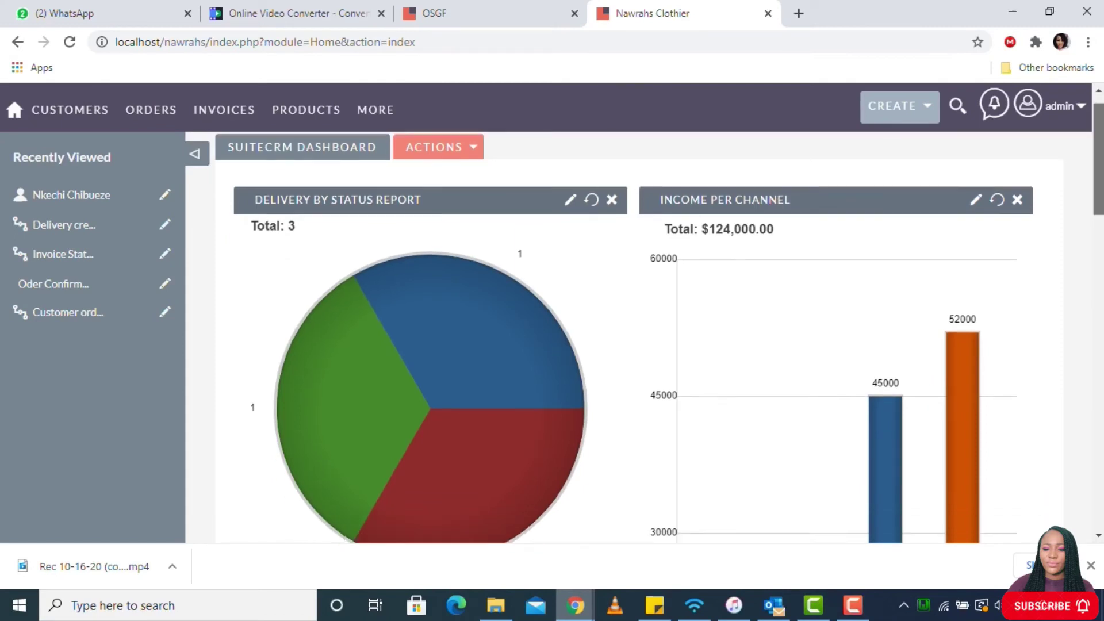
scroll(659, 337, "up", 1)
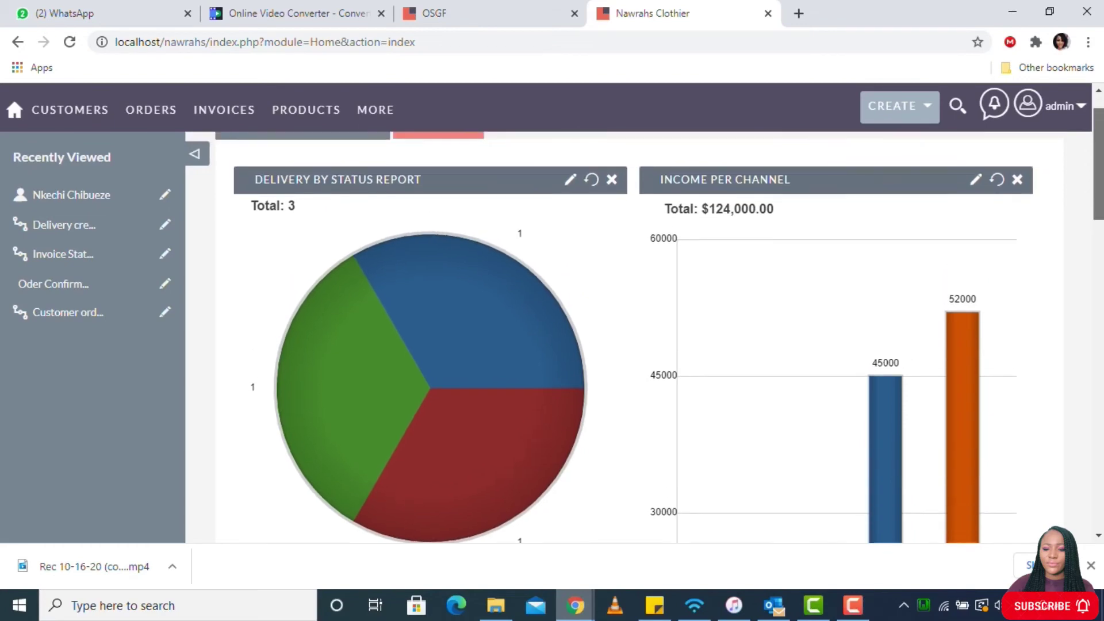
scroll(659, 337, "down", 2)
scroll(659, 336, "up", 2)
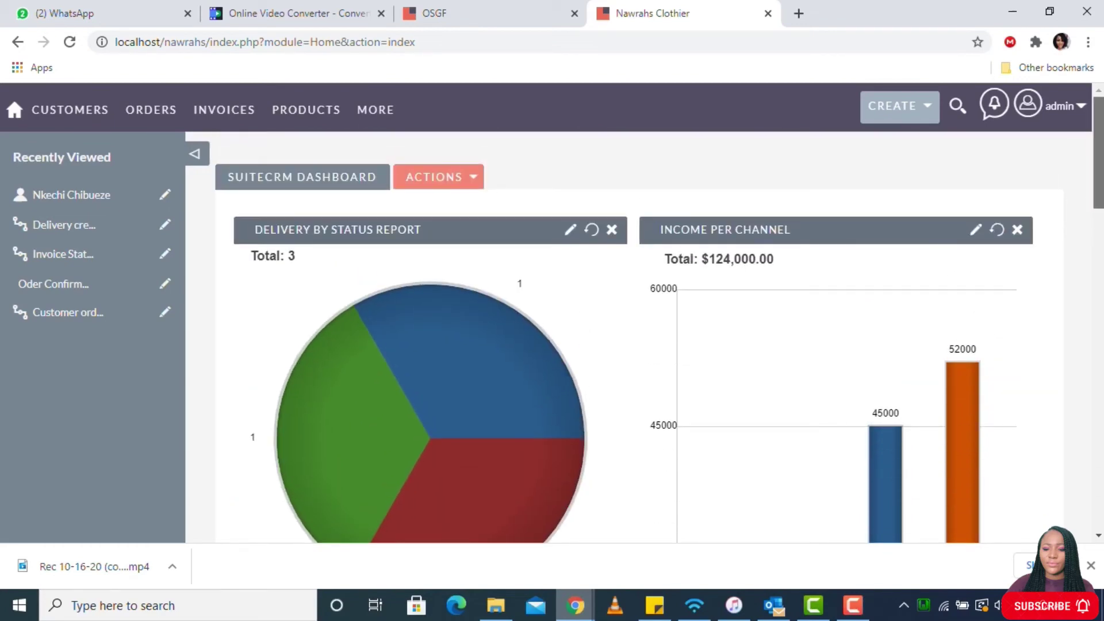
scroll(638, 339, "down", 5)
scroll(639, 338, "down", 1)
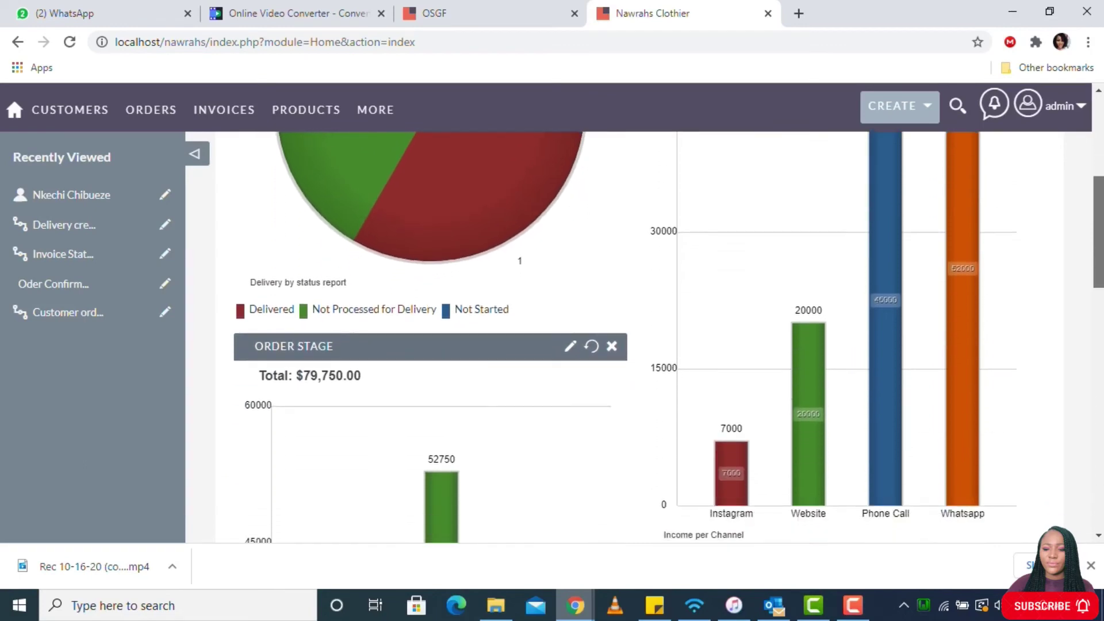
scroll(639, 338, "up", 2)
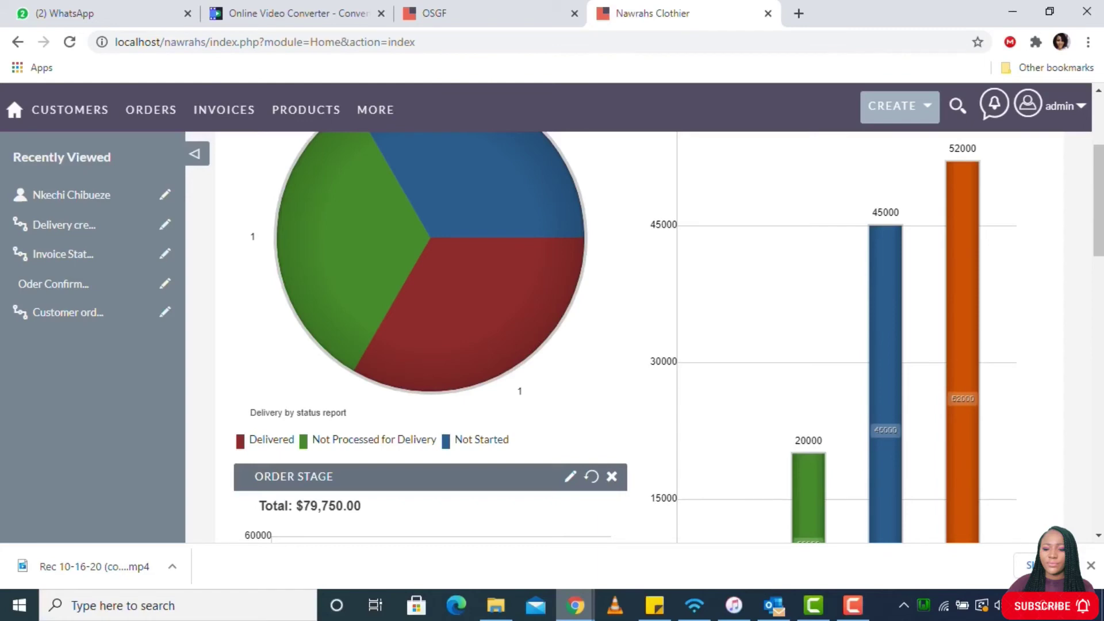
scroll(667, 337, "up", 2)
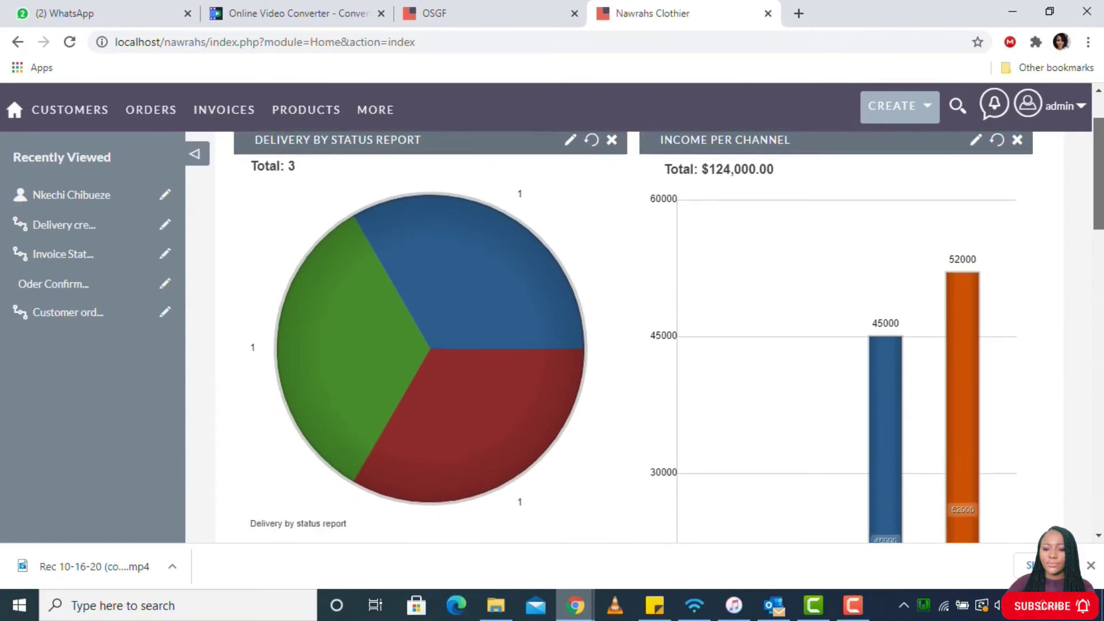
scroll(667, 337, "down", 6)
scroll(667, 337, "up", 5)
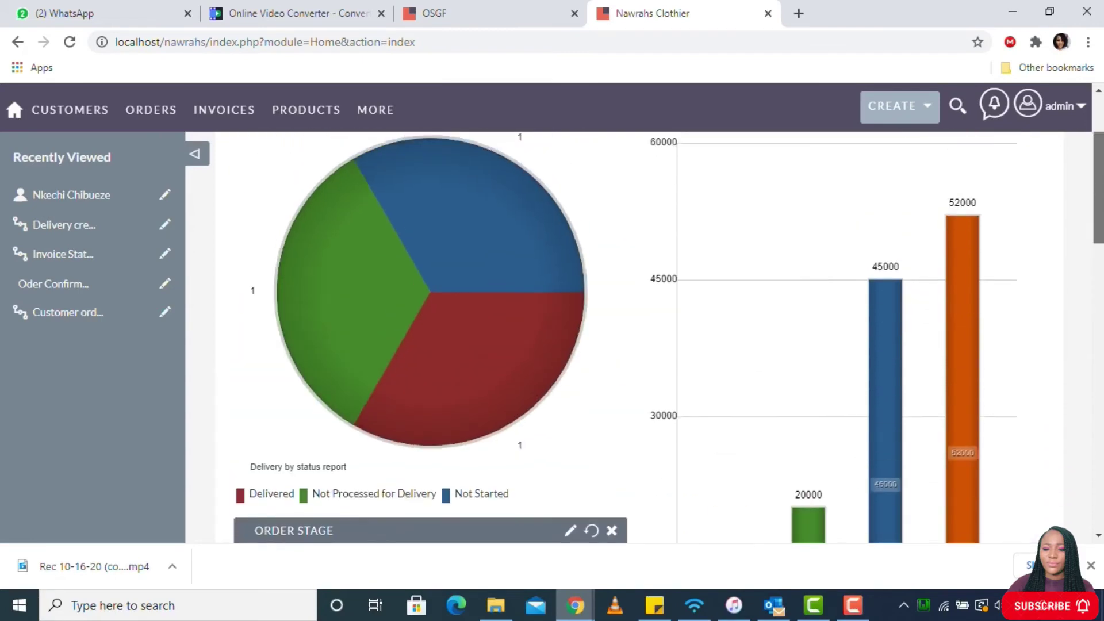
scroll(667, 337, "up", 2)
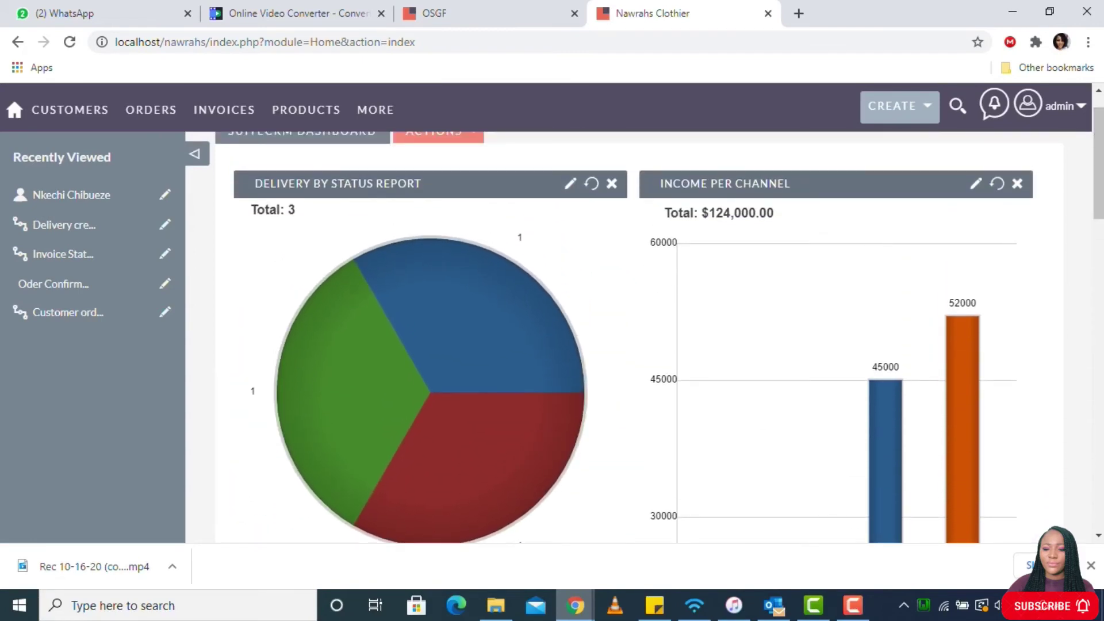
scroll(667, 336, "down", 5)
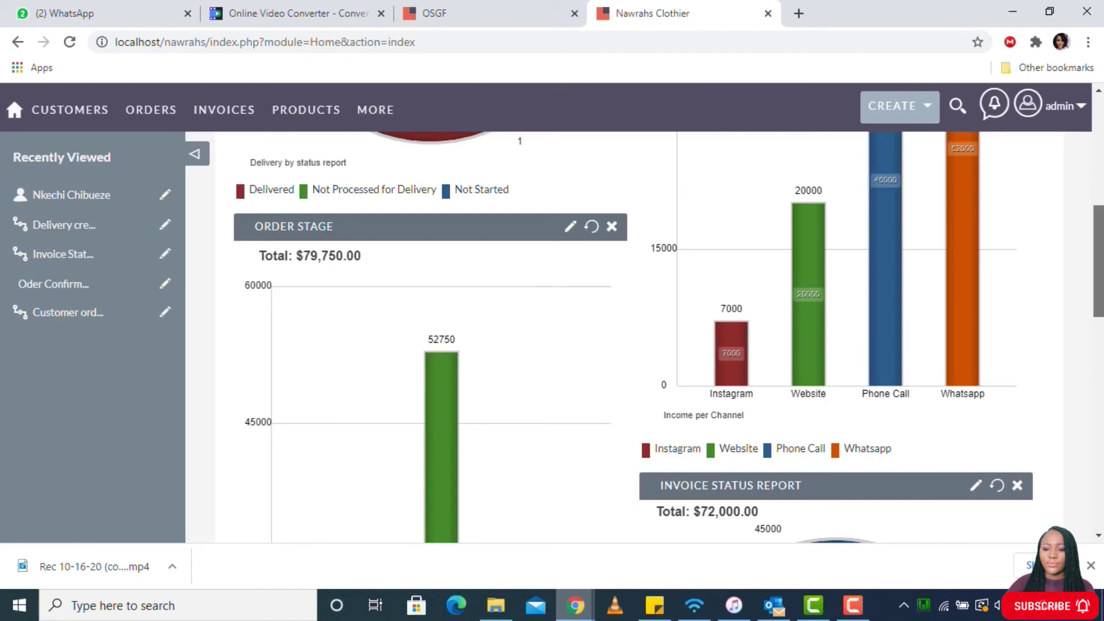
scroll(667, 337, "up", 3)
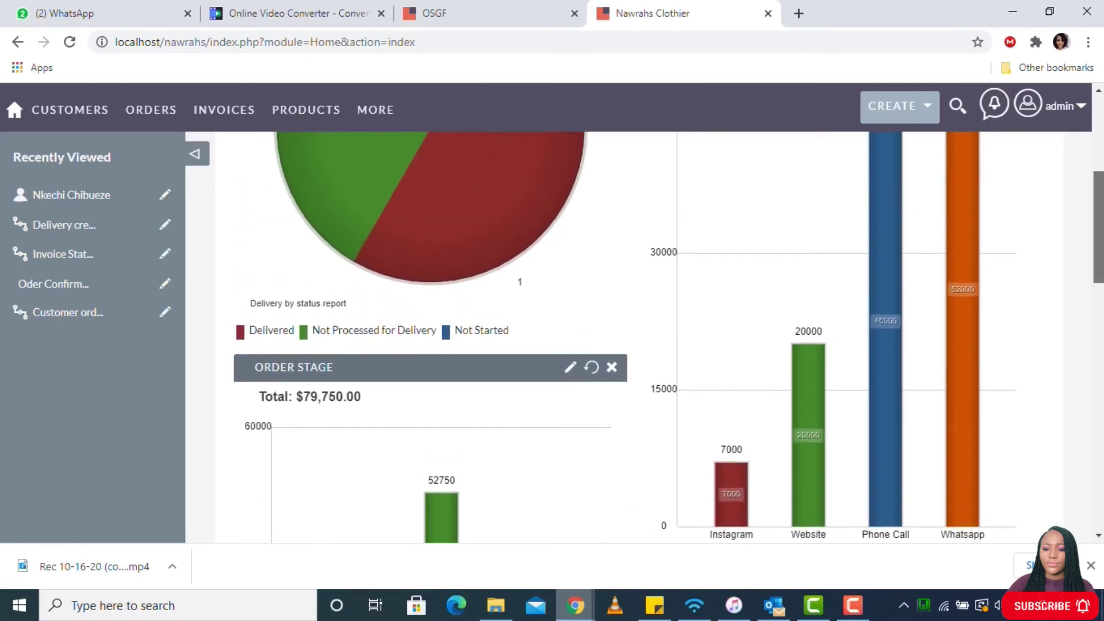
scroll(667, 336, "up", 3)
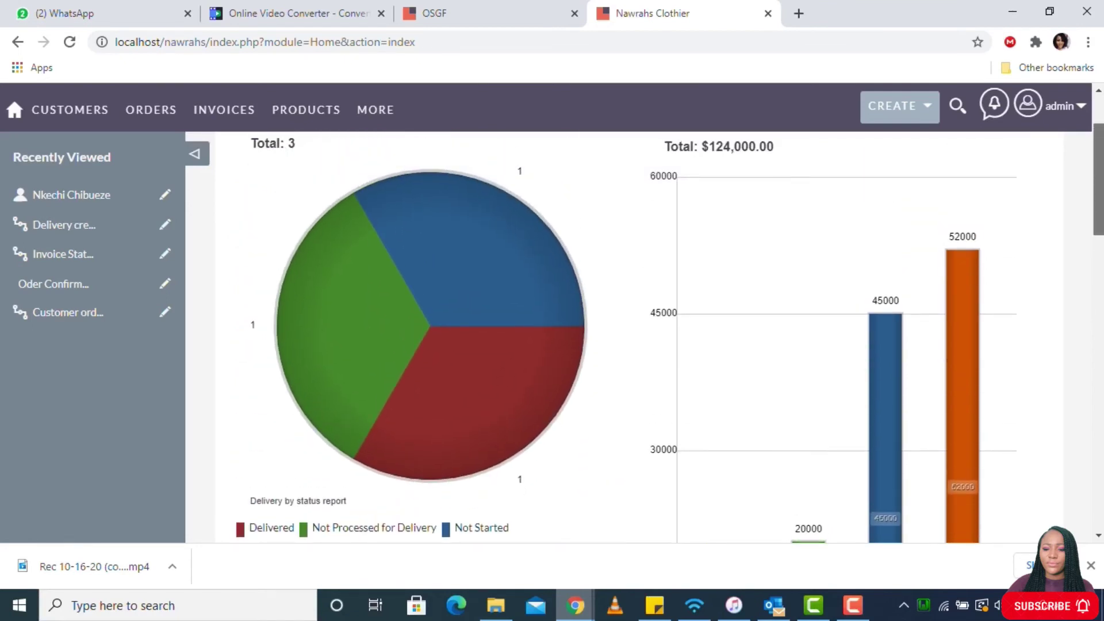
scroll(667, 337, "down", 10)
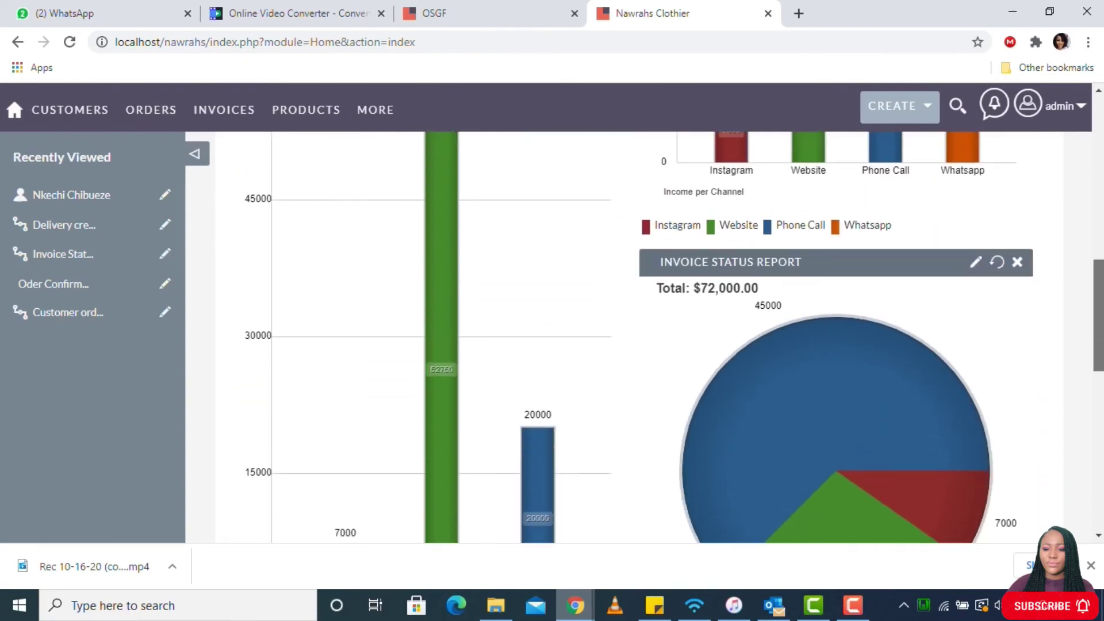
scroll(667, 336, "up", 3)
scroll(667, 336, "up", 1)
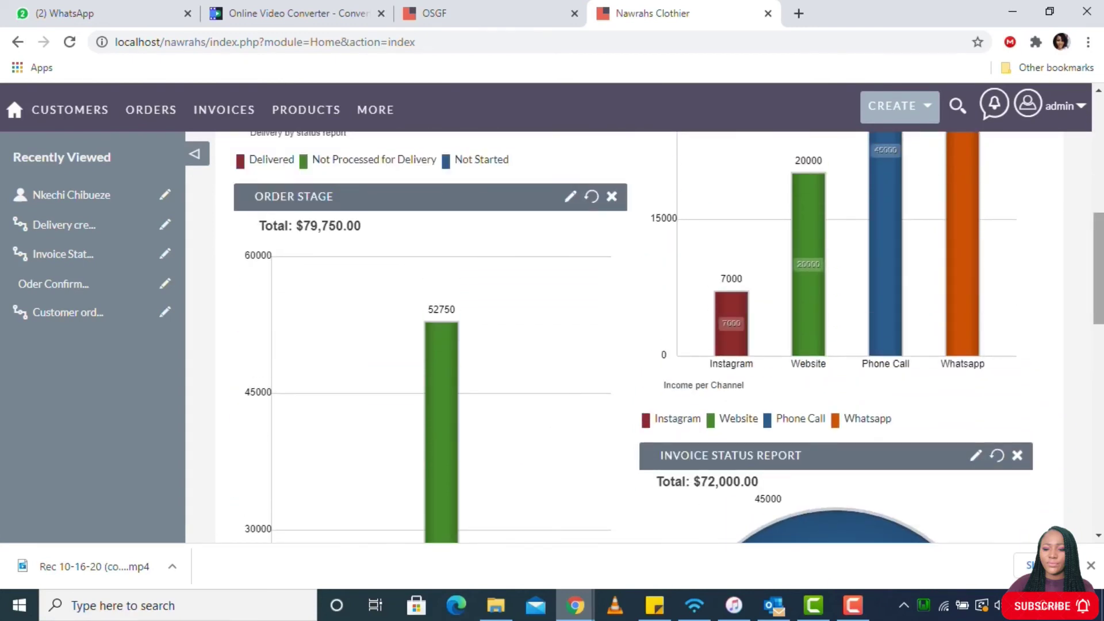
scroll(668, 337, "down", 7)
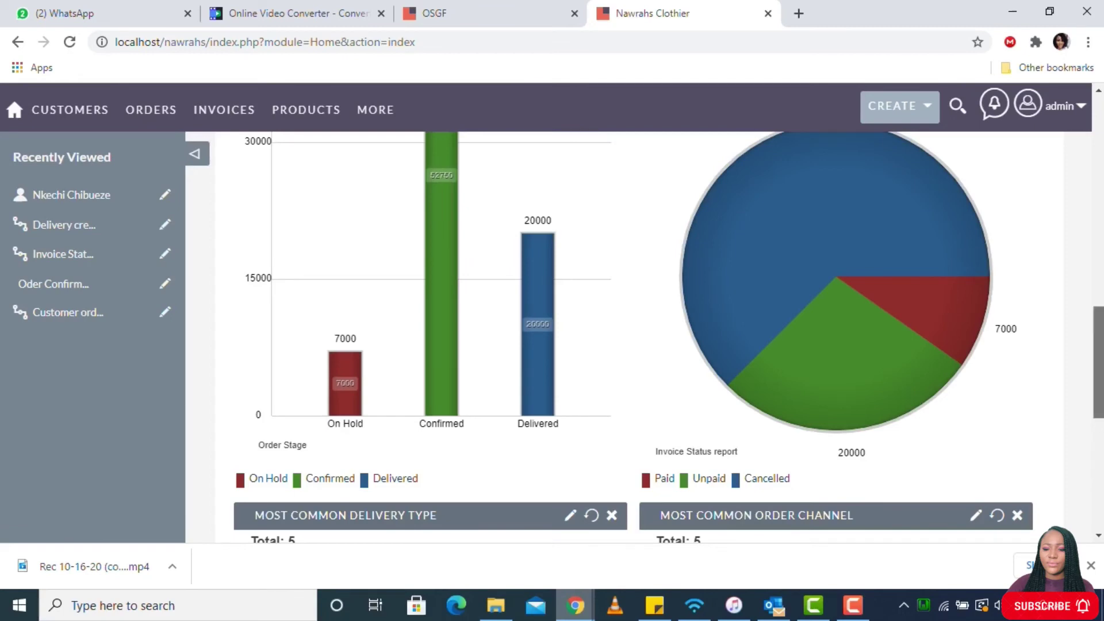
- Review the Delivery Type and Order Channel charts (totals of 5) and the $79,750.00 Order Stage chart
scroll(667, 337, "up", 3)
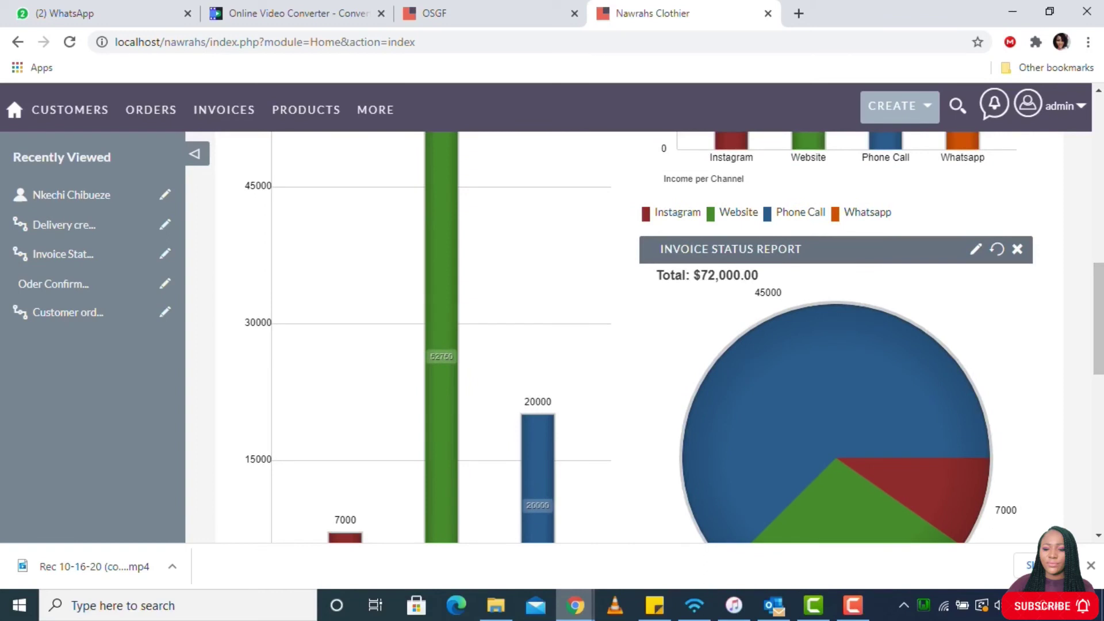
scroll(667, 337, "down", 4)
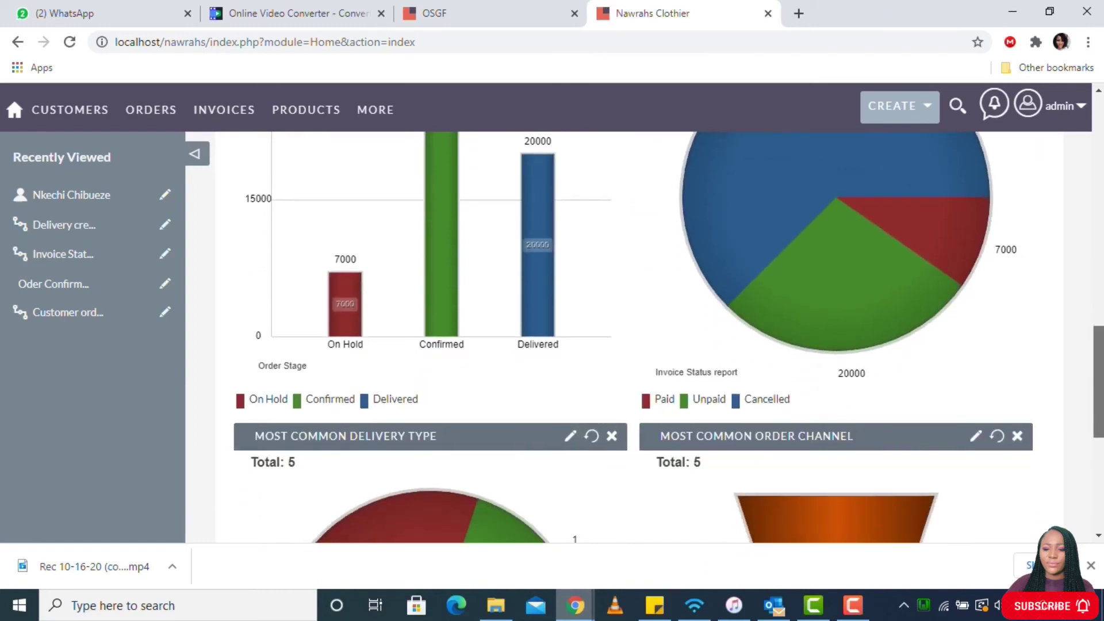
scroll(667, 337, "up", 1)
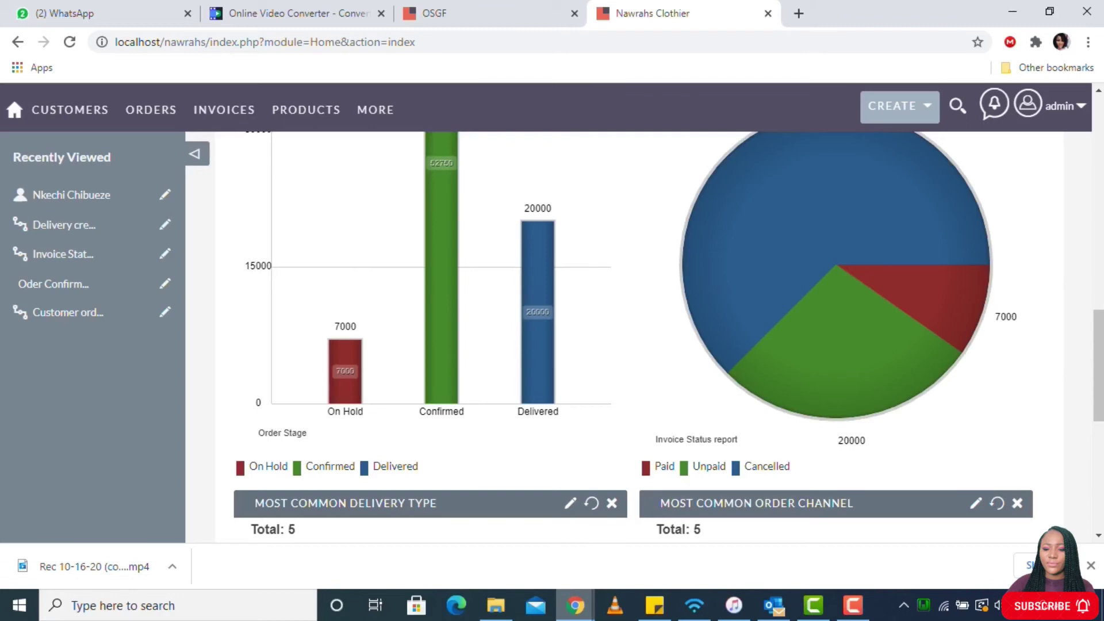
scroll(667, 337, "down", 5)
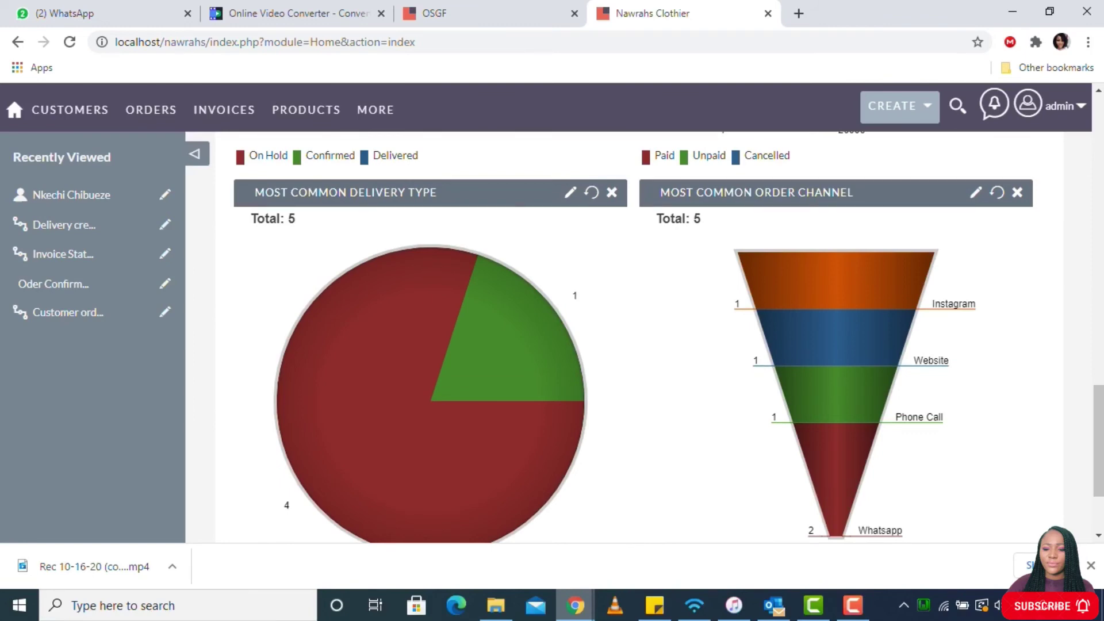
scroll(667, 337, "down", 2)
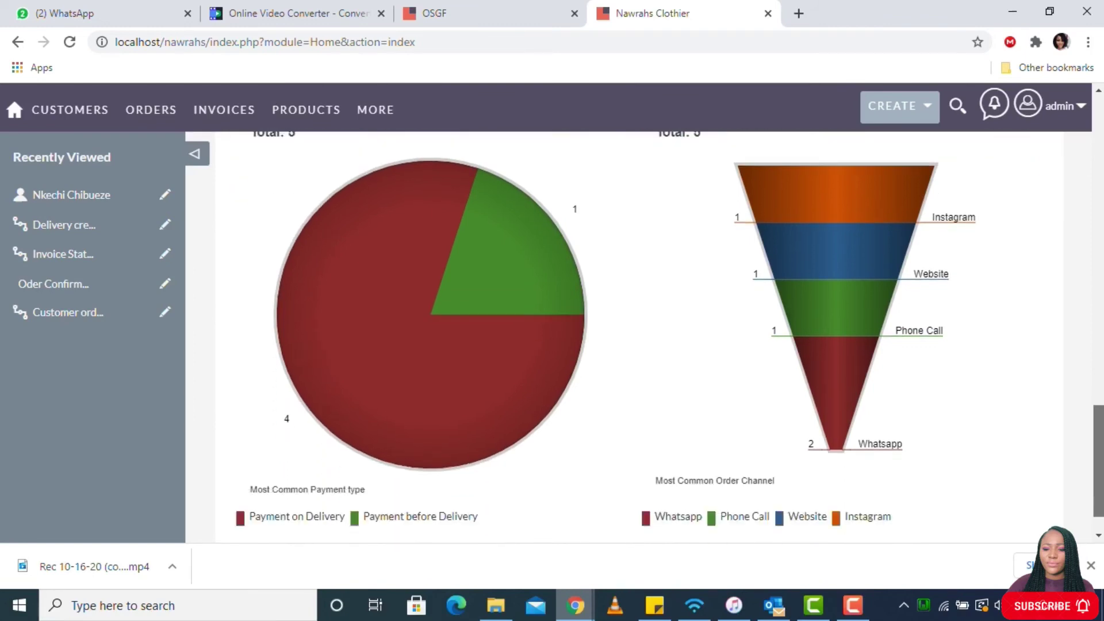
scroll(667, 337, "up", 2)
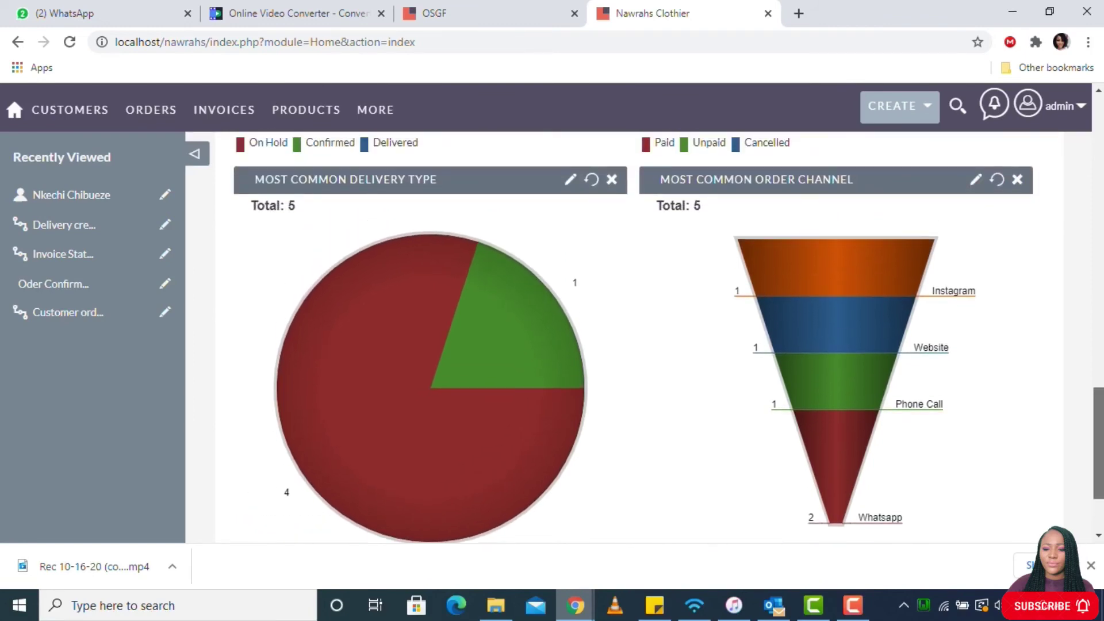
scroll(667, 337, "down", 3)
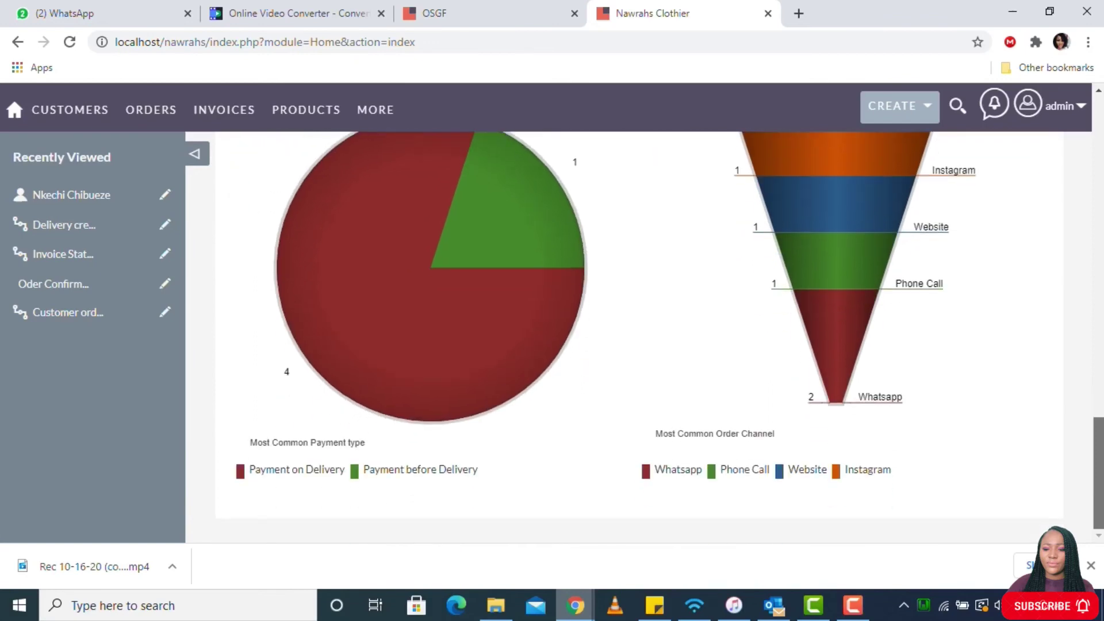
scroll(667, 336, "up", 2)
scroll(667, 337, "down", 2)
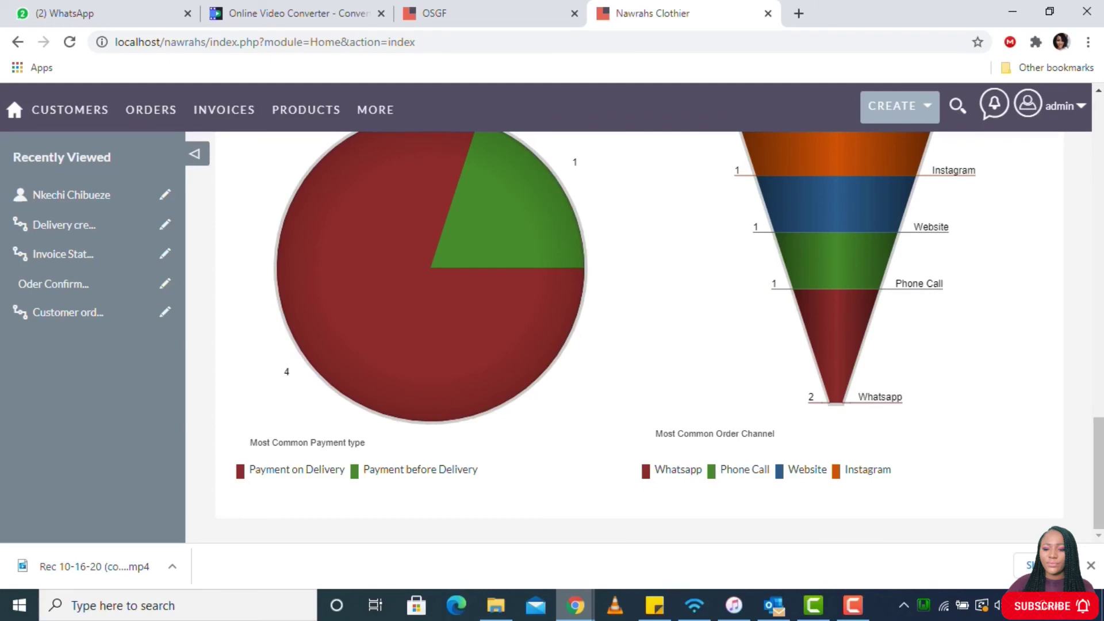
left_click_drag(1099, 474, 1099, 409)
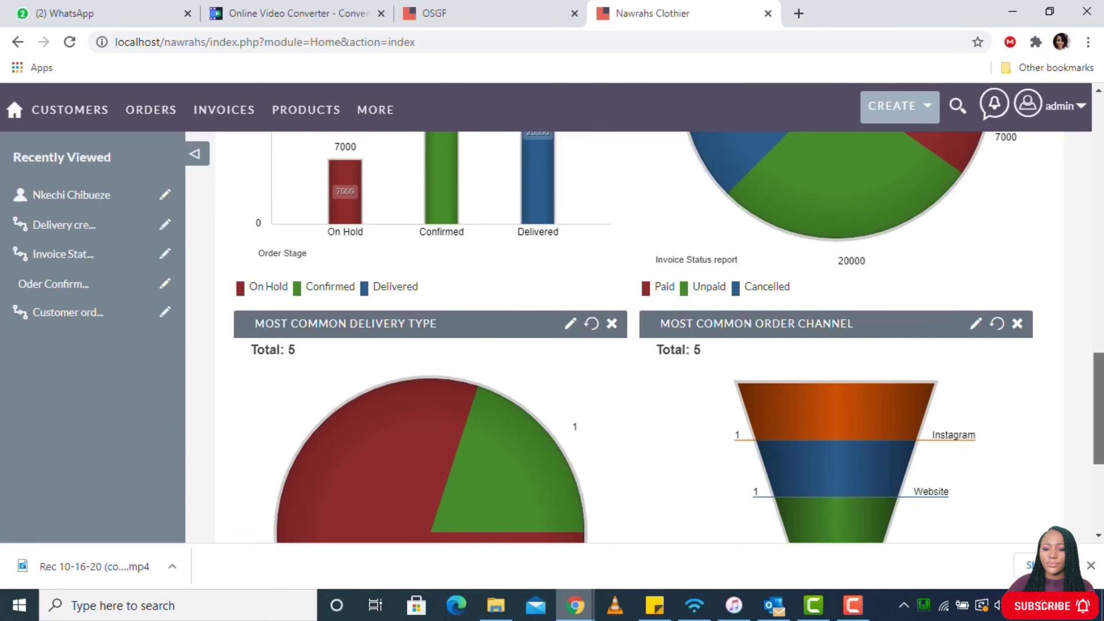
left_click_drag(1098, 410, 1098, 465)
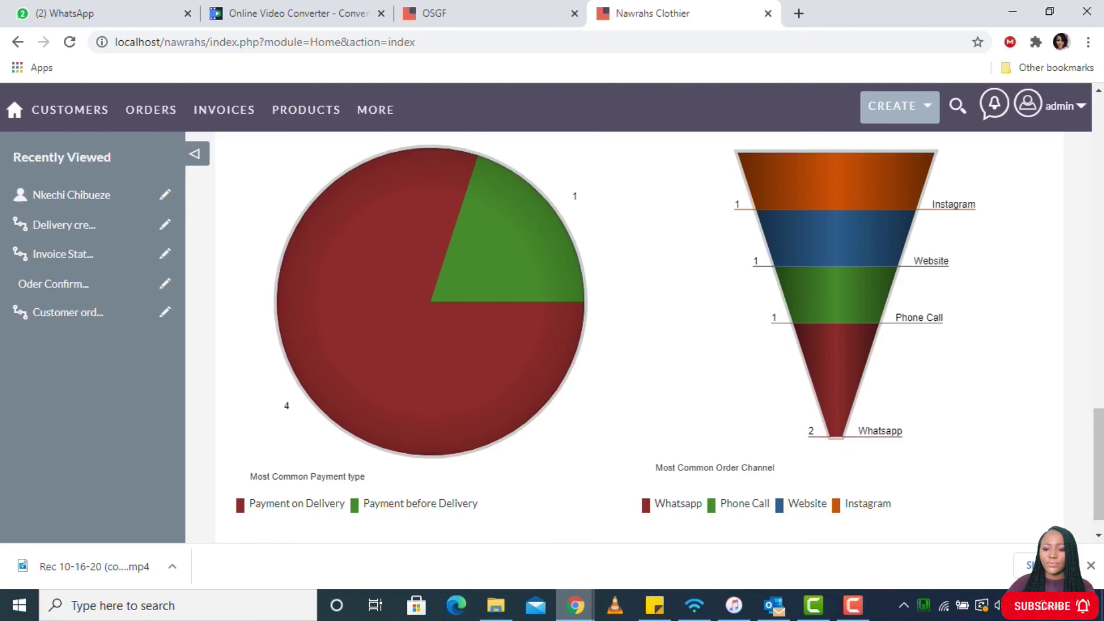
scroll(660, 336, "down", 1)
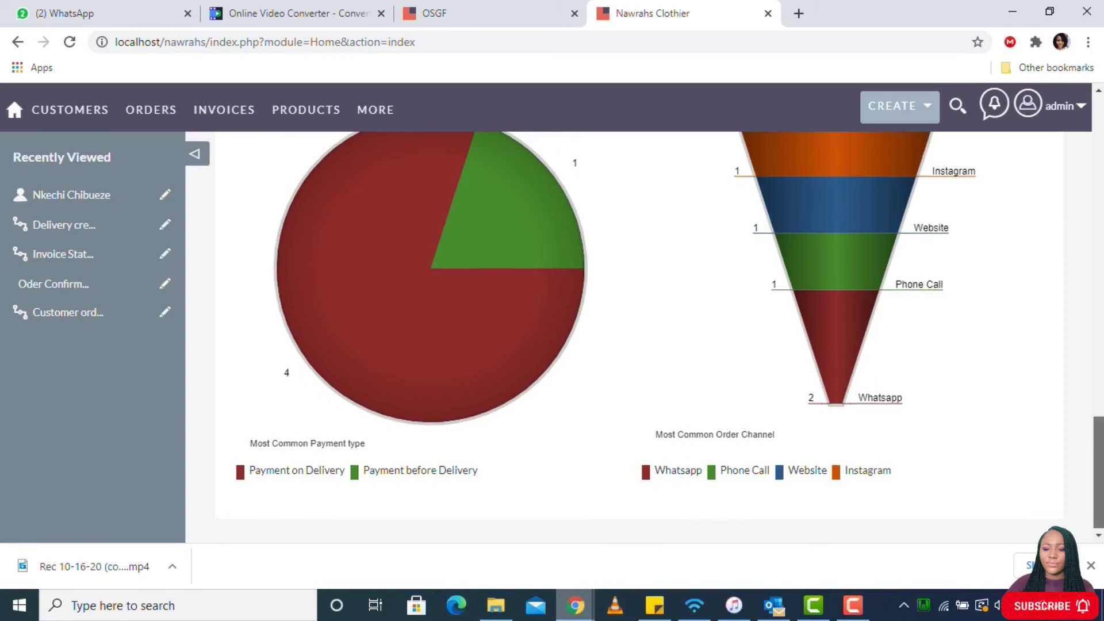
scroll(660, 336, "up", 6)
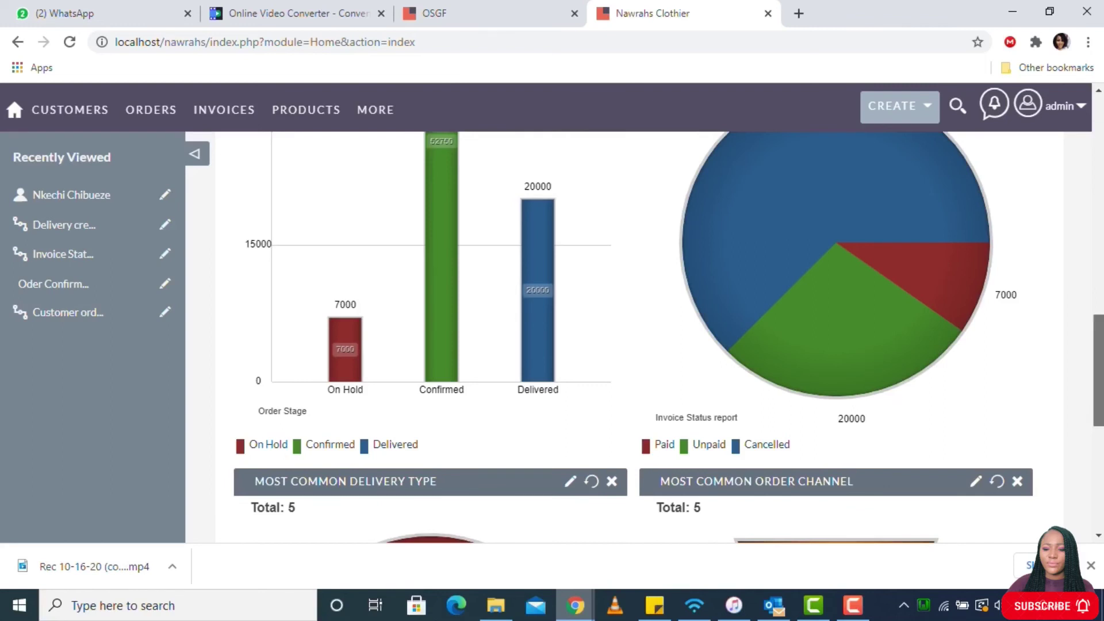
scroll(659, 336, "down", 1)
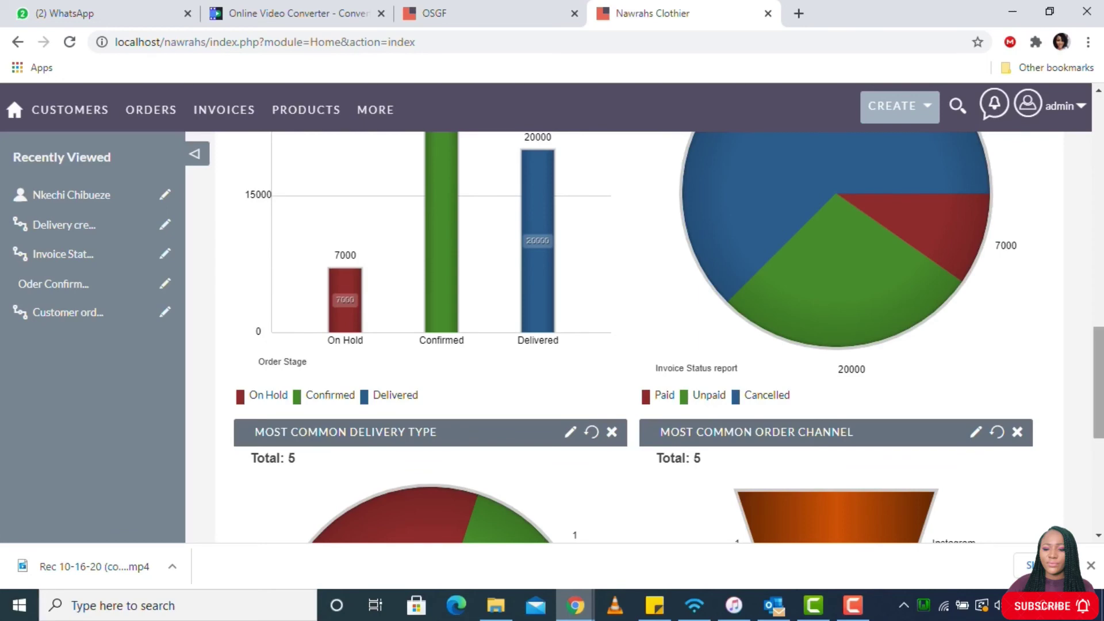
- Log out of the admin session from the account menu
scroll(667, 337, "up", 12)
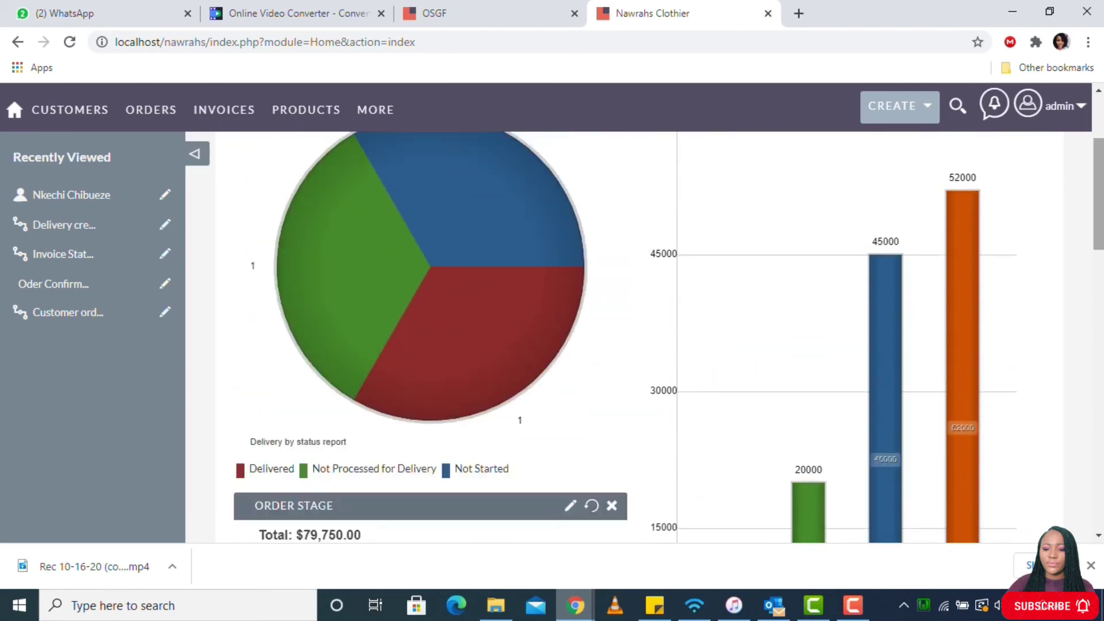
left_click(1058, 105)
left_click(994, 273)
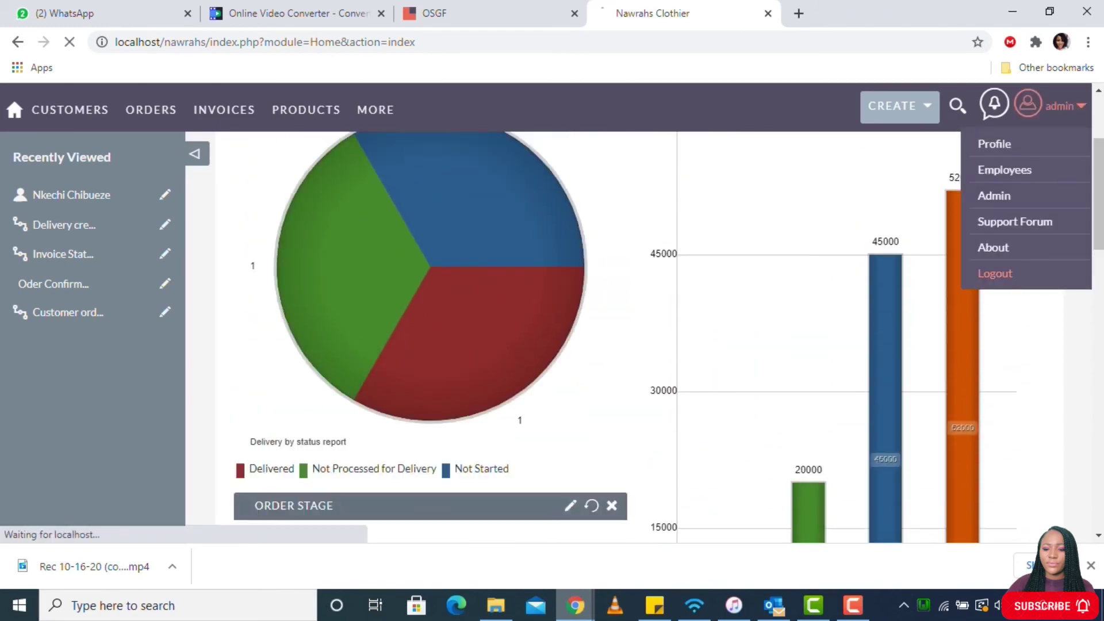